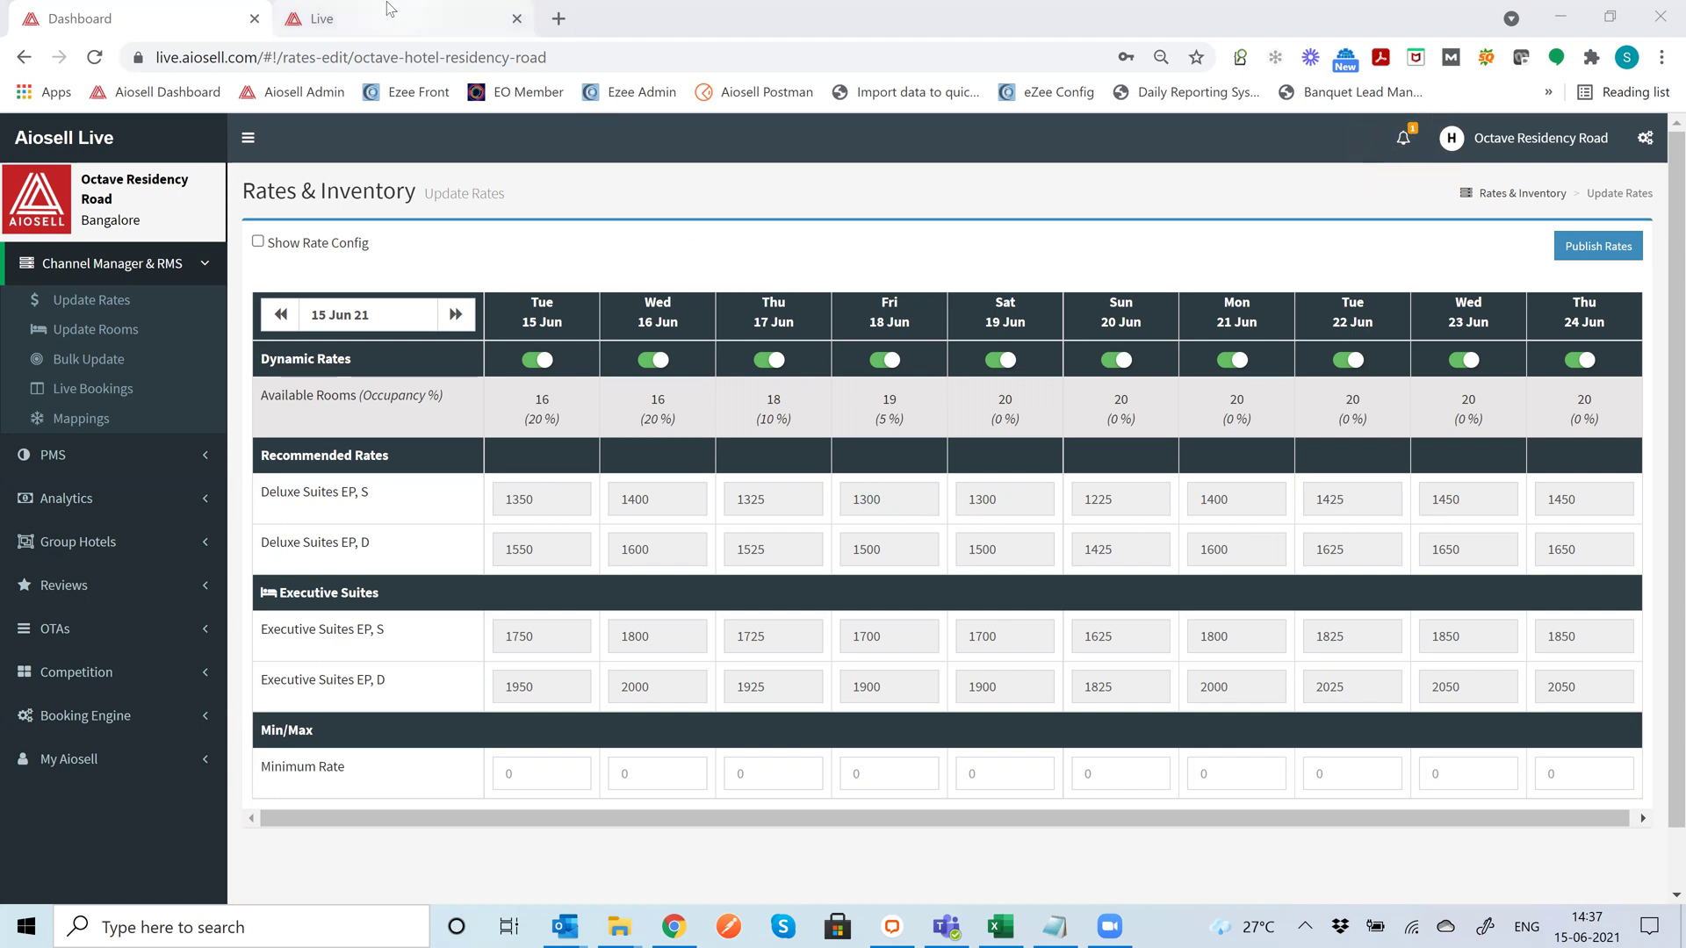
# - Review Octave Residency Road's dynamic pricing: Linear algorithm, 25 round-off, demand scale 0.6
pyautogui.hotkey('ctrl', 'Tab')
pyautogui.scroll(-20, 1216, 511)
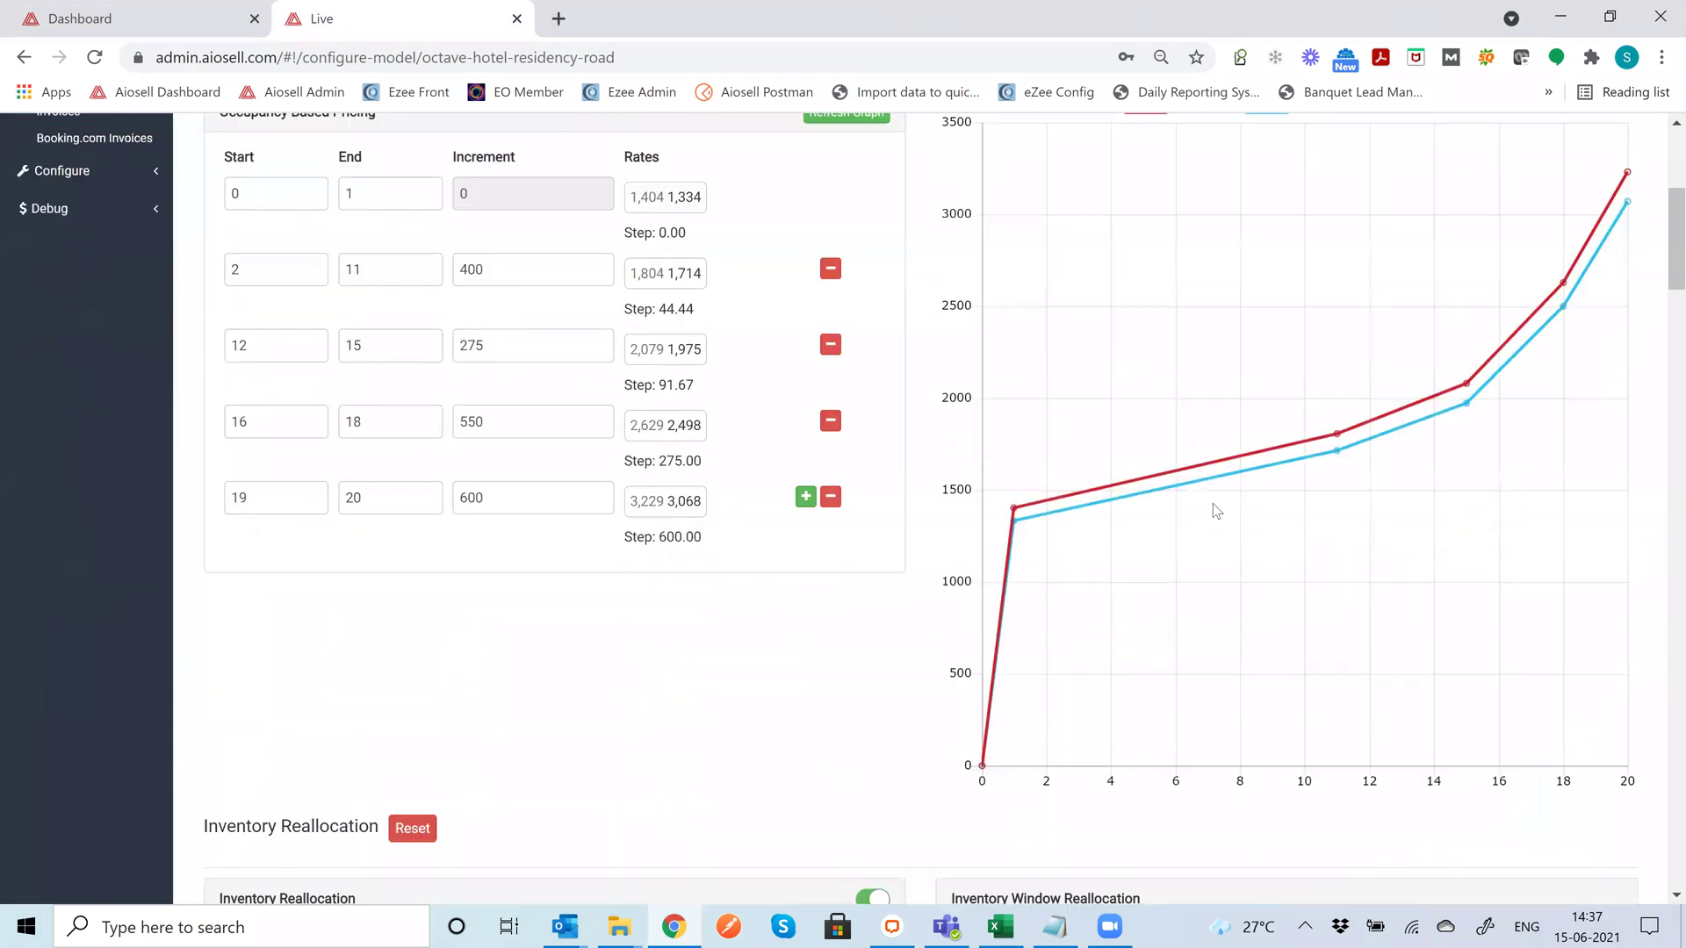
pyautogui.scroll(-9, 1212, 506)
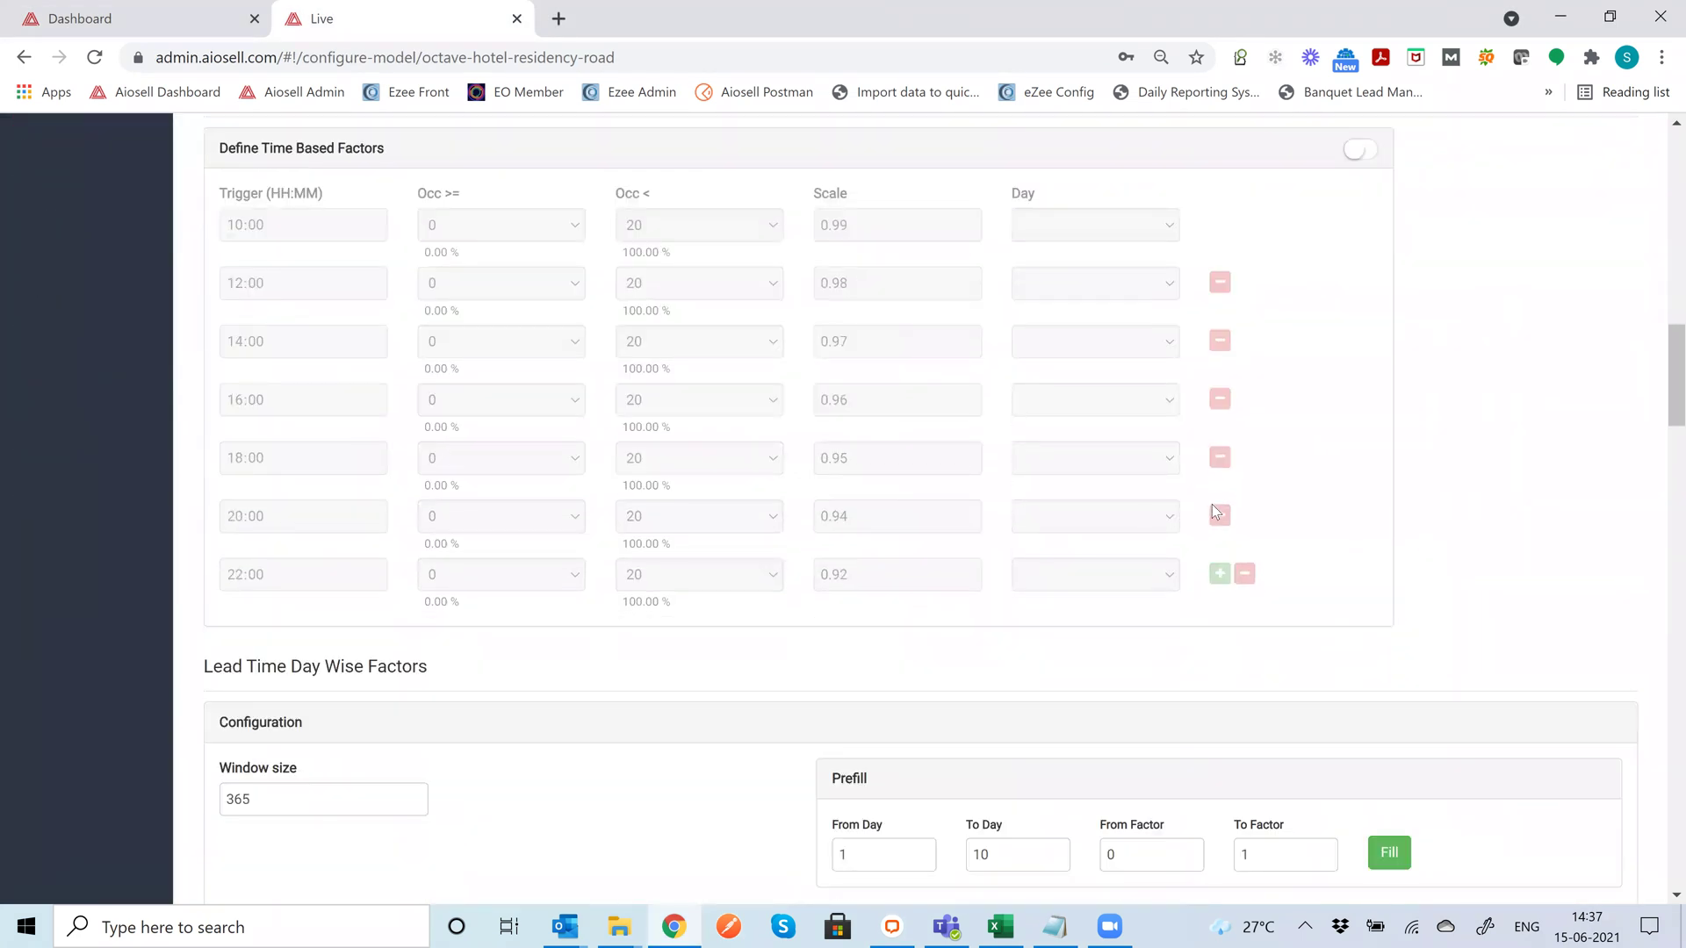
pyautogui.scroll(-20, 1214, 511)
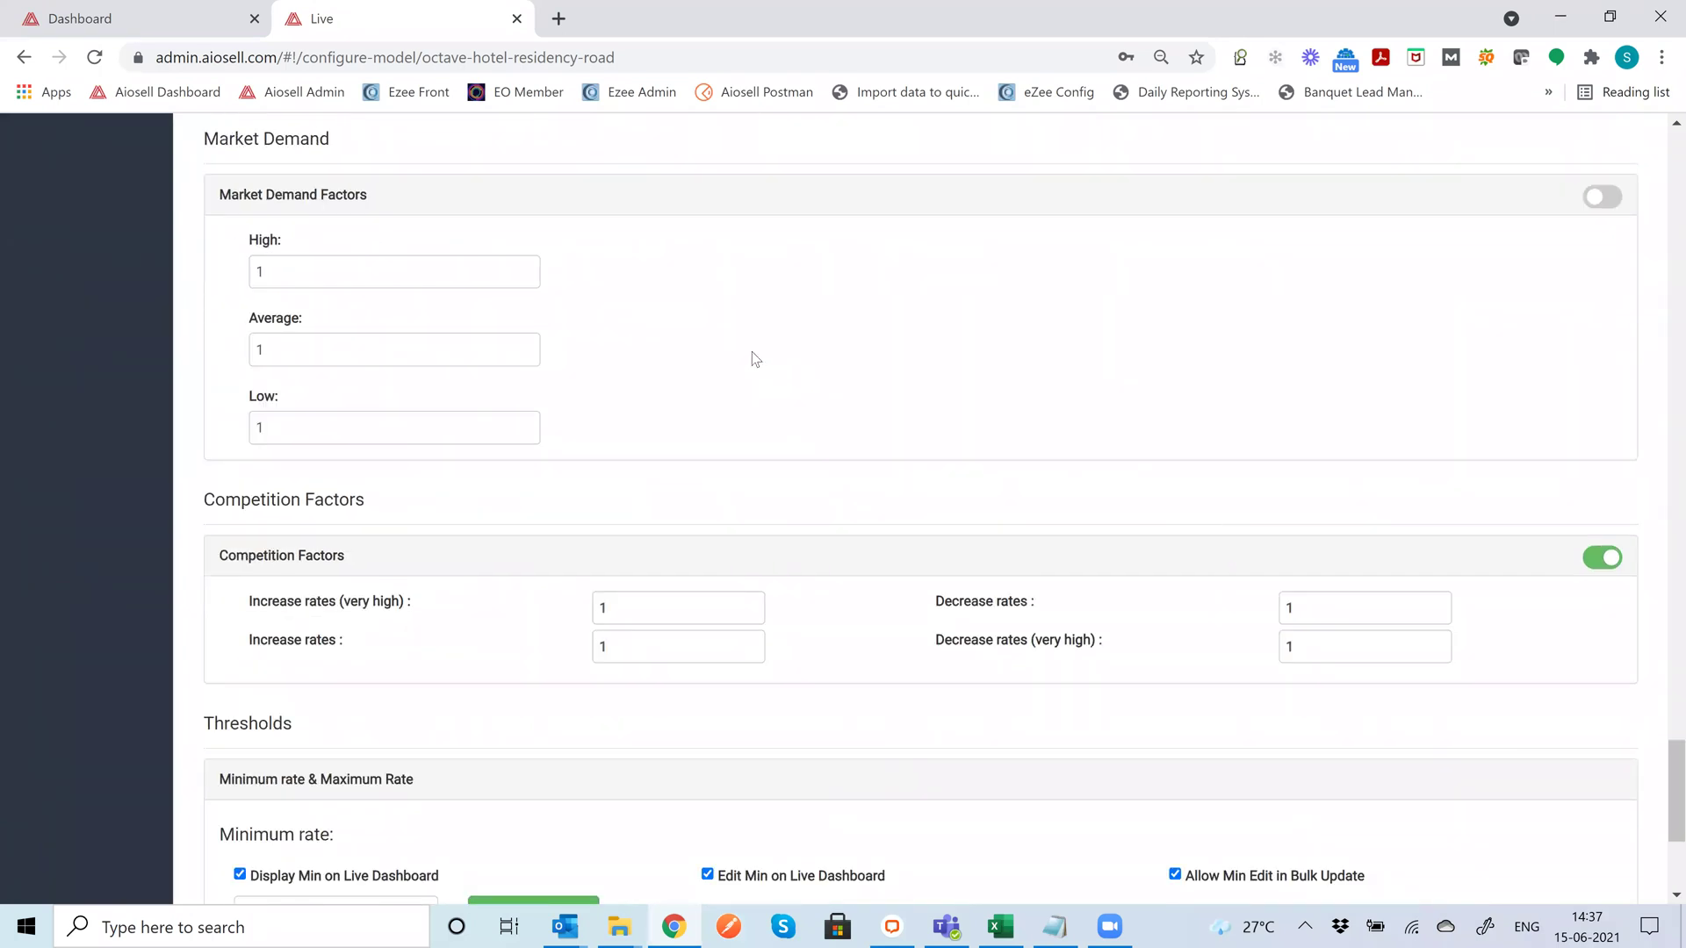
pyautogui.scroll(20, 755, 358)
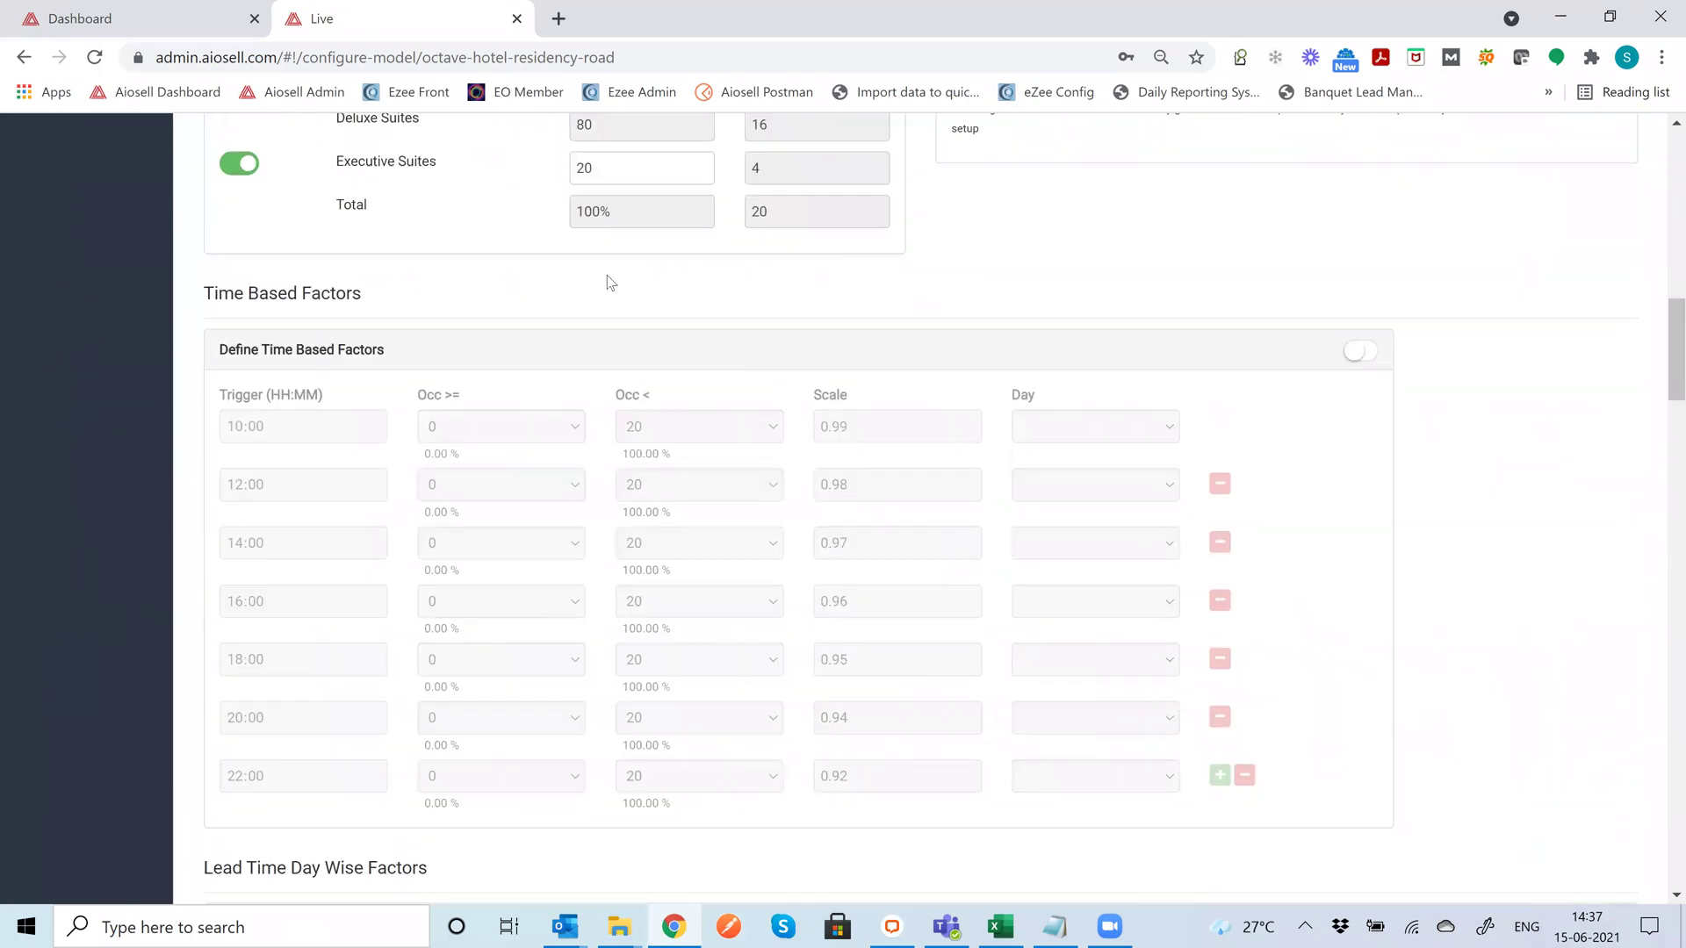
pyautogui.scroll(15, 611, 282)
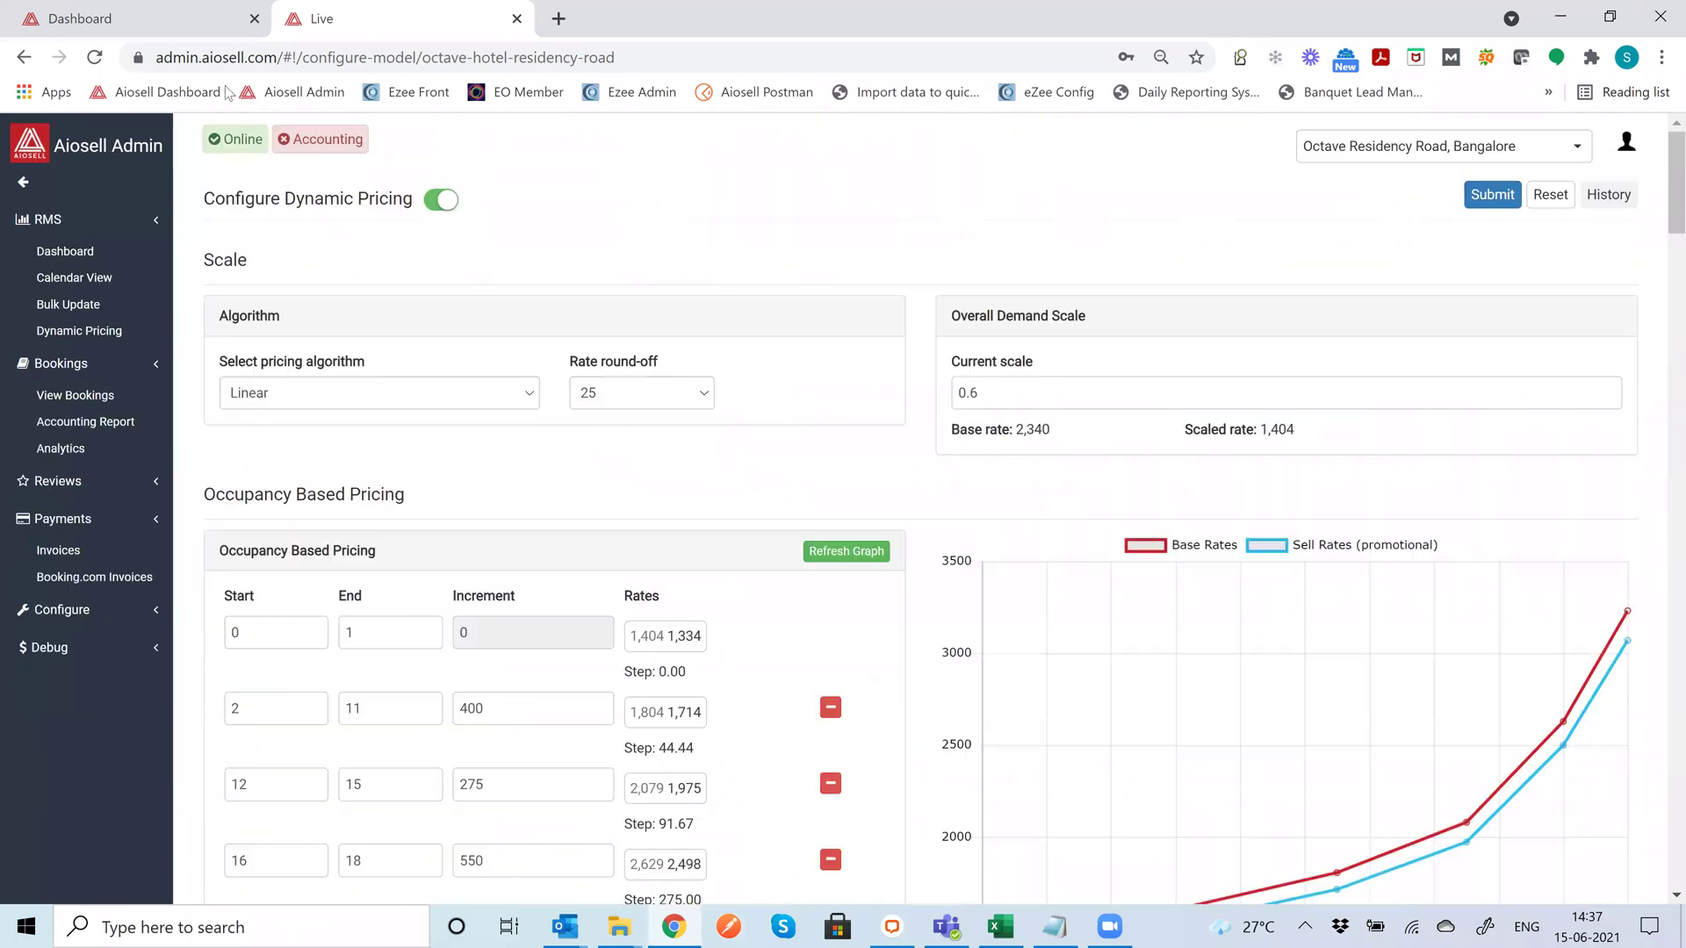
# - Turn off Dynamic Rates for Wed 16 Jun and set its Deluxe Suites EP, S rate to 1800
pyautogui.click(149, 21)
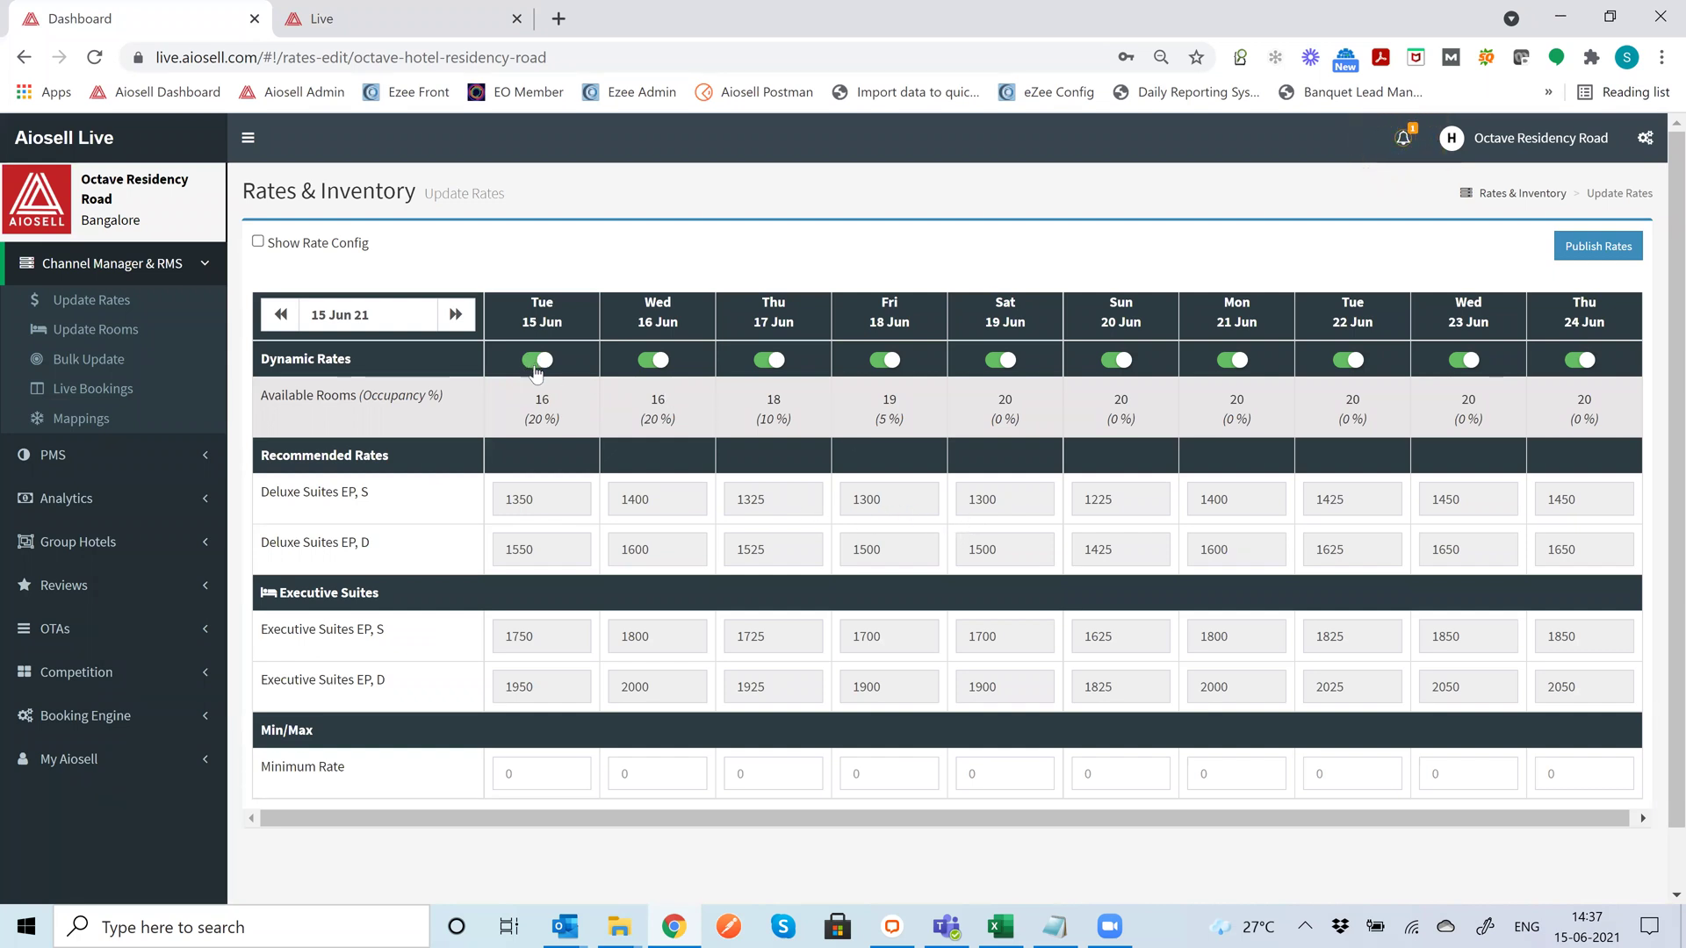
pyautogui.click(647, 361)
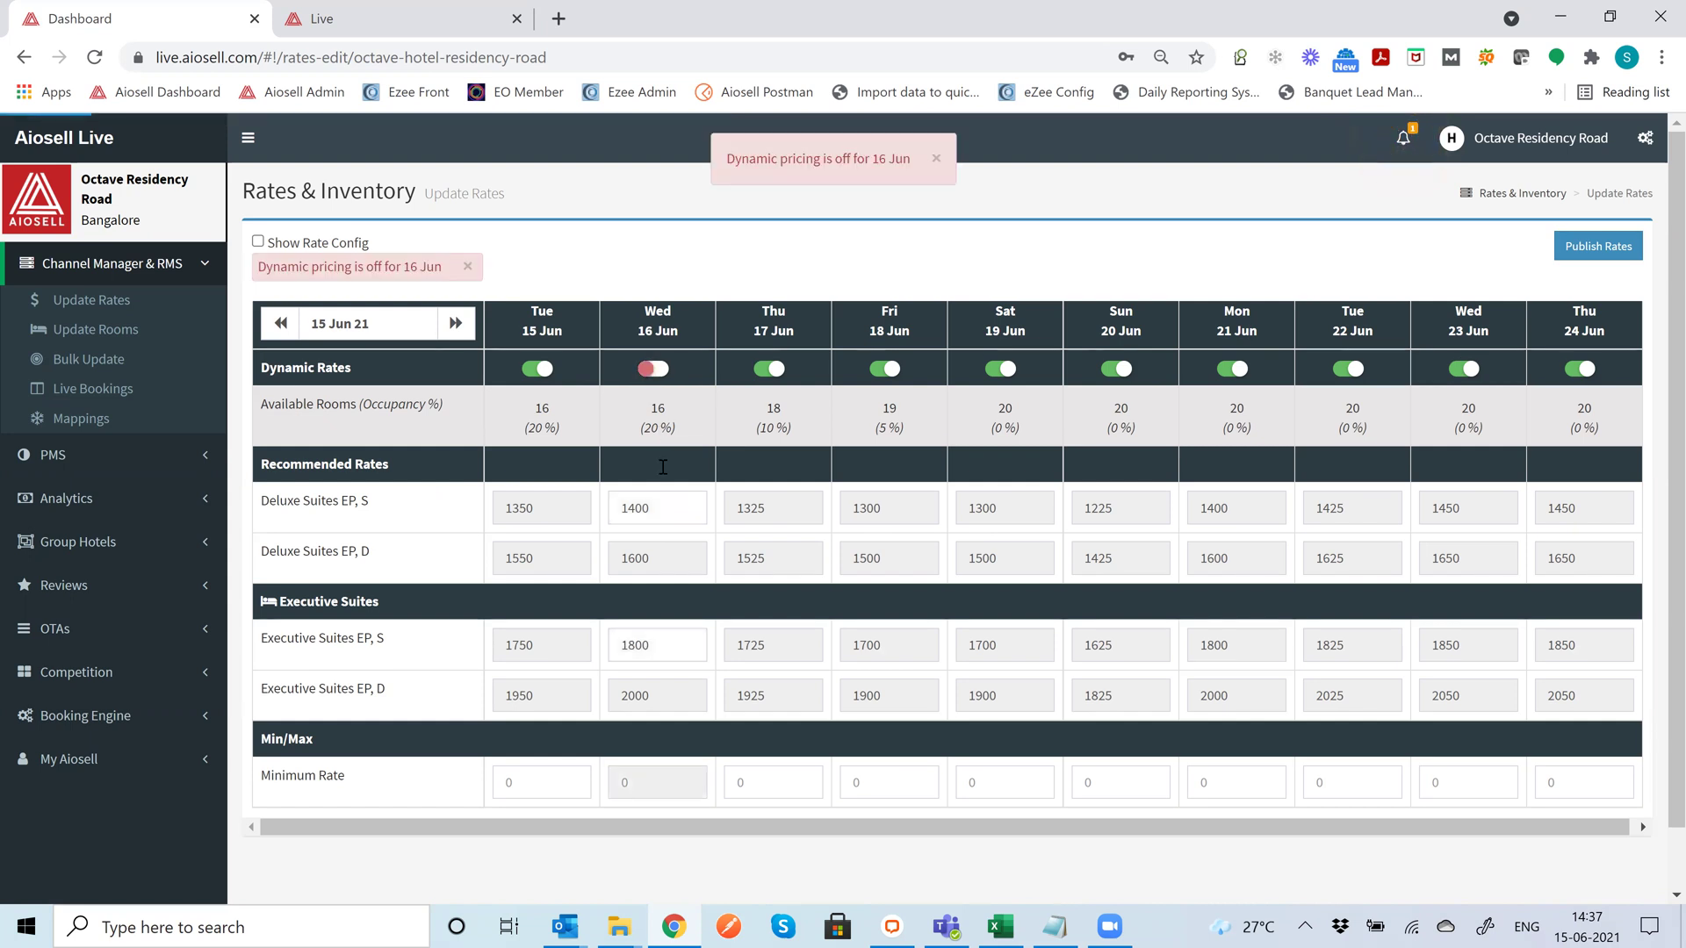
pyautogui.doubleClick(636, 519)
pyautogui.write('1800')
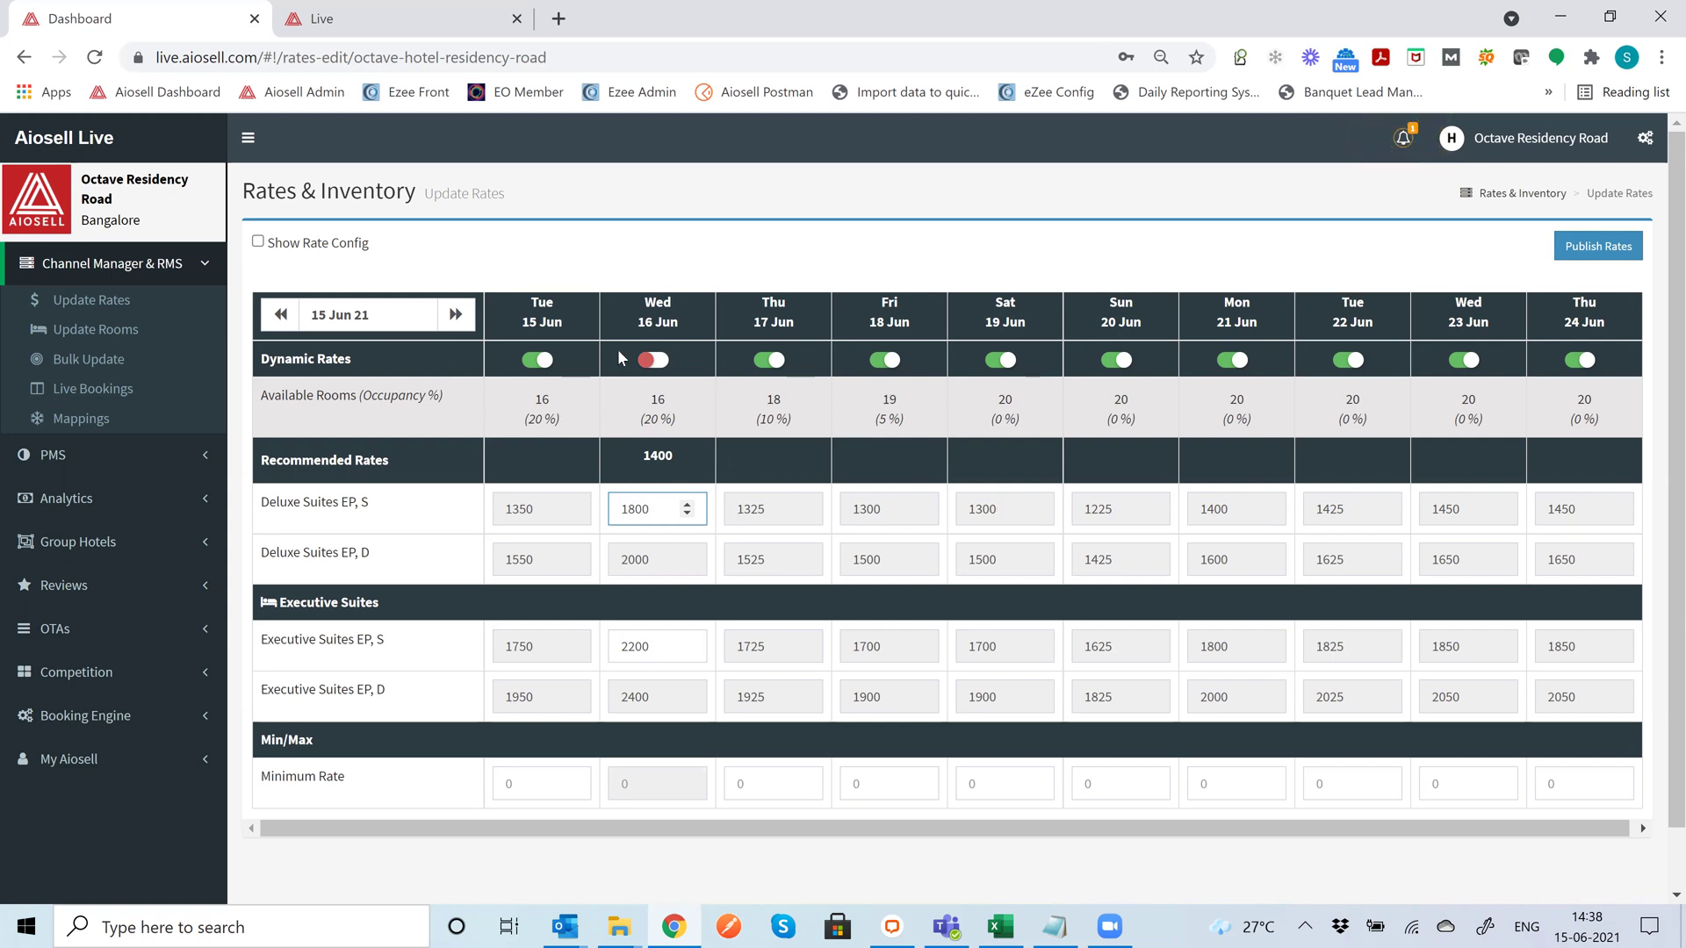
# - Page forward to the next ten days of rates, then go to Update Rooms
pyautogui.click(457, 315)
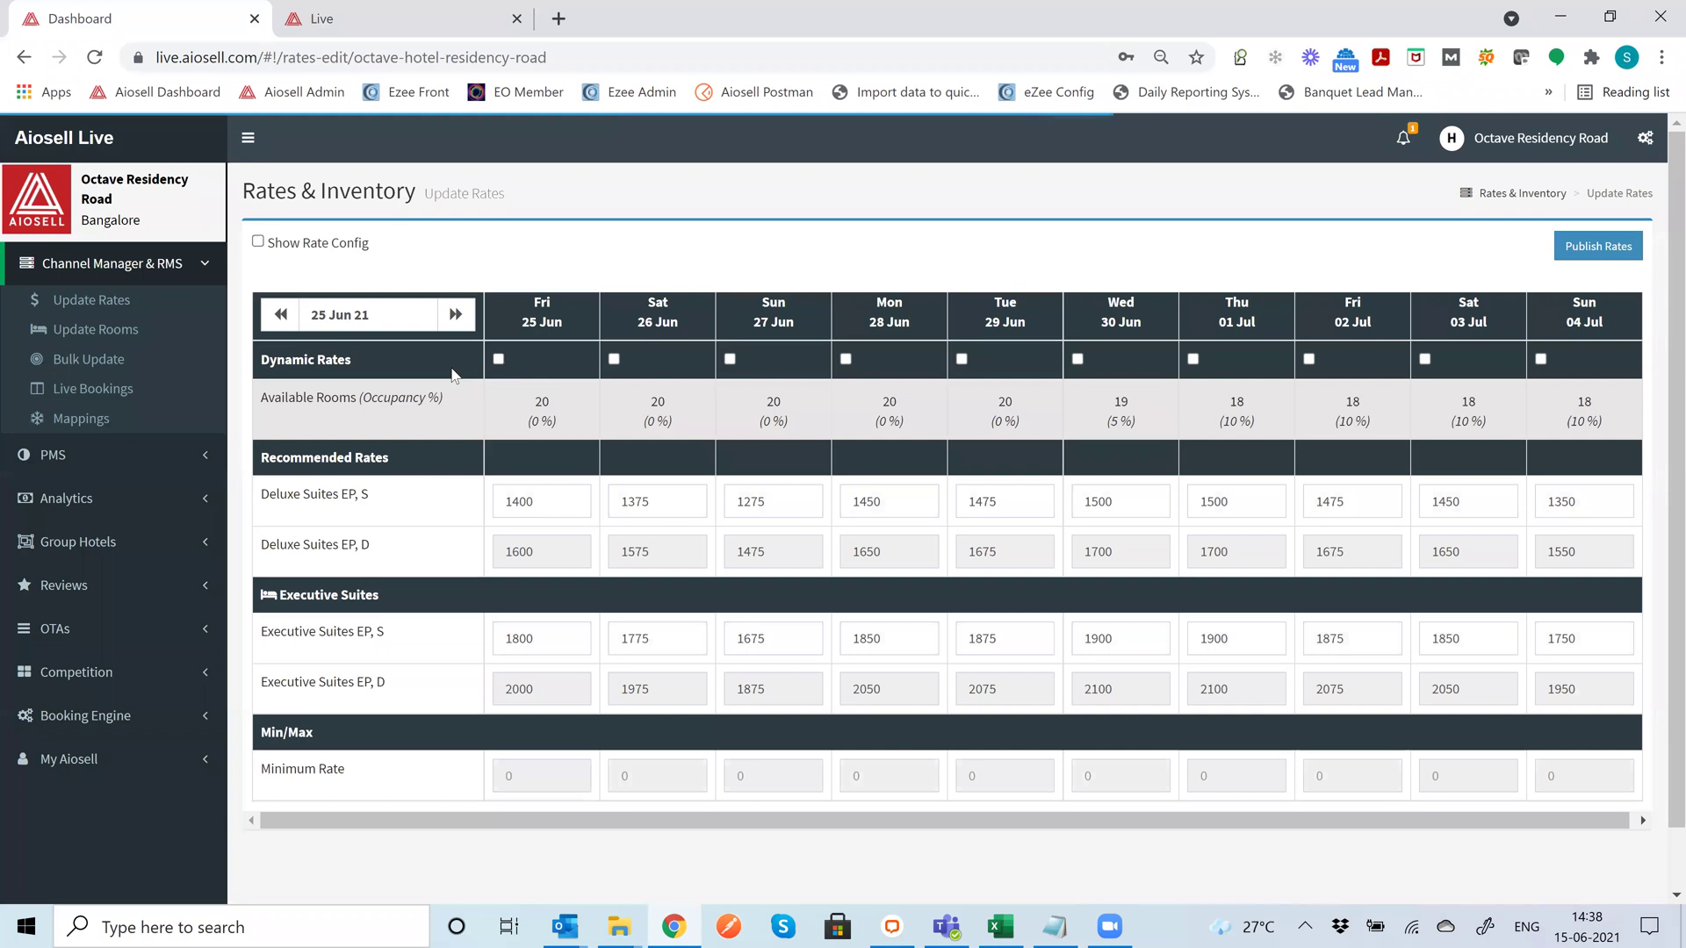
pyautogui.click(353, 321)
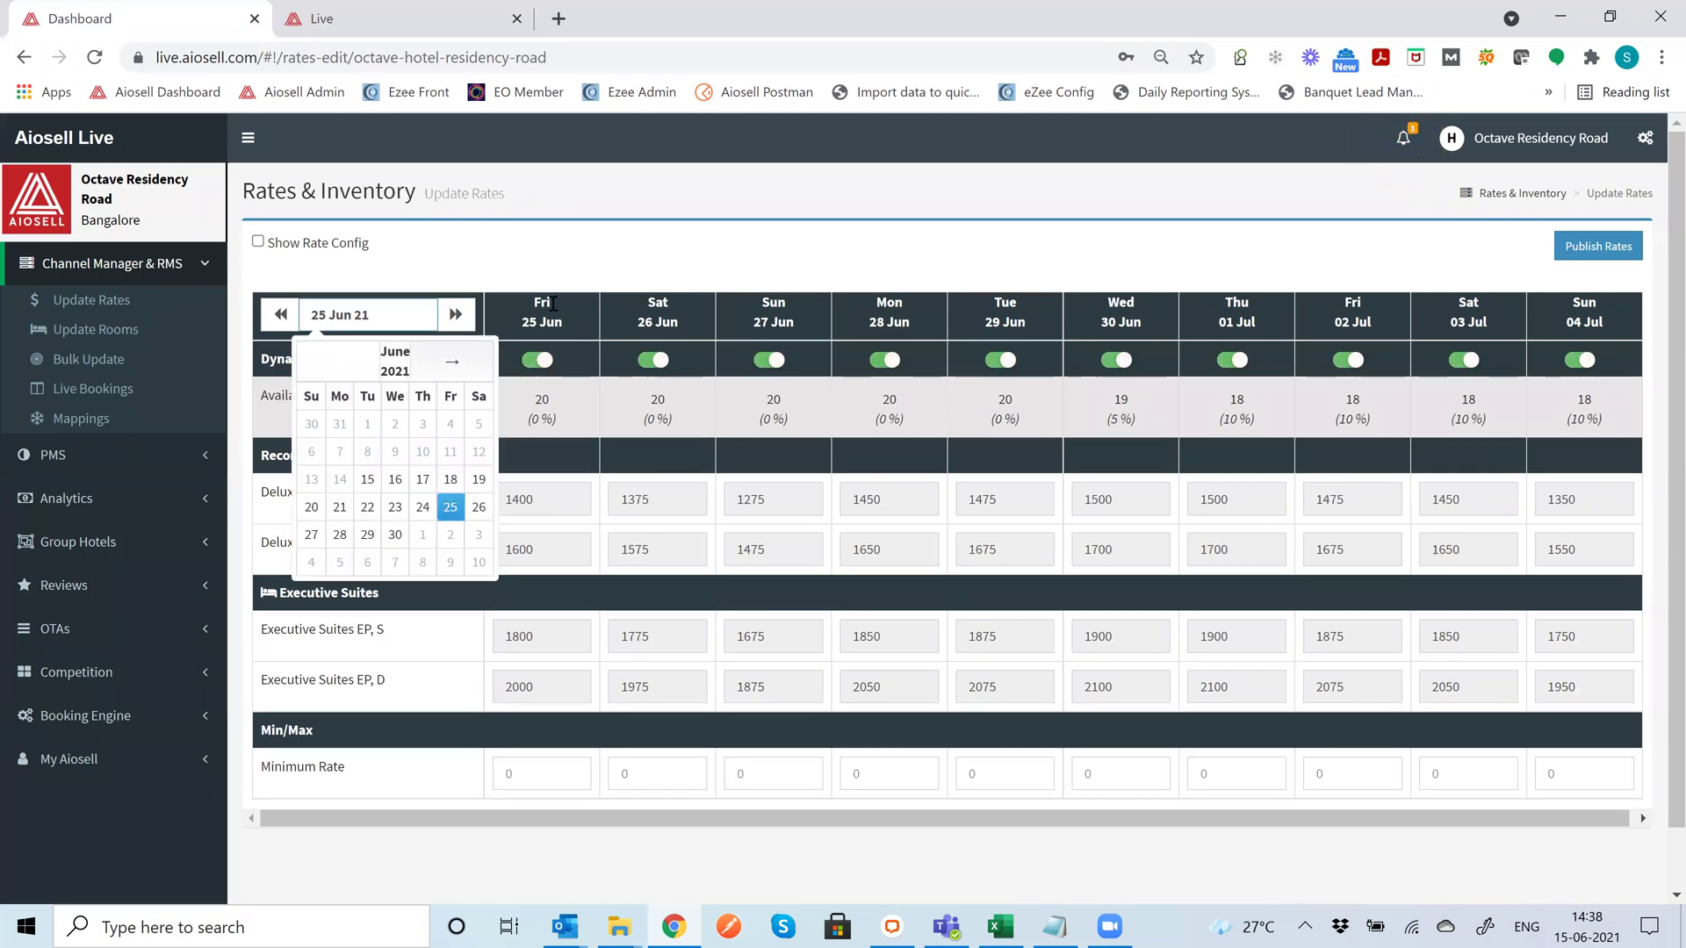
pyautogui.click(585, 279)
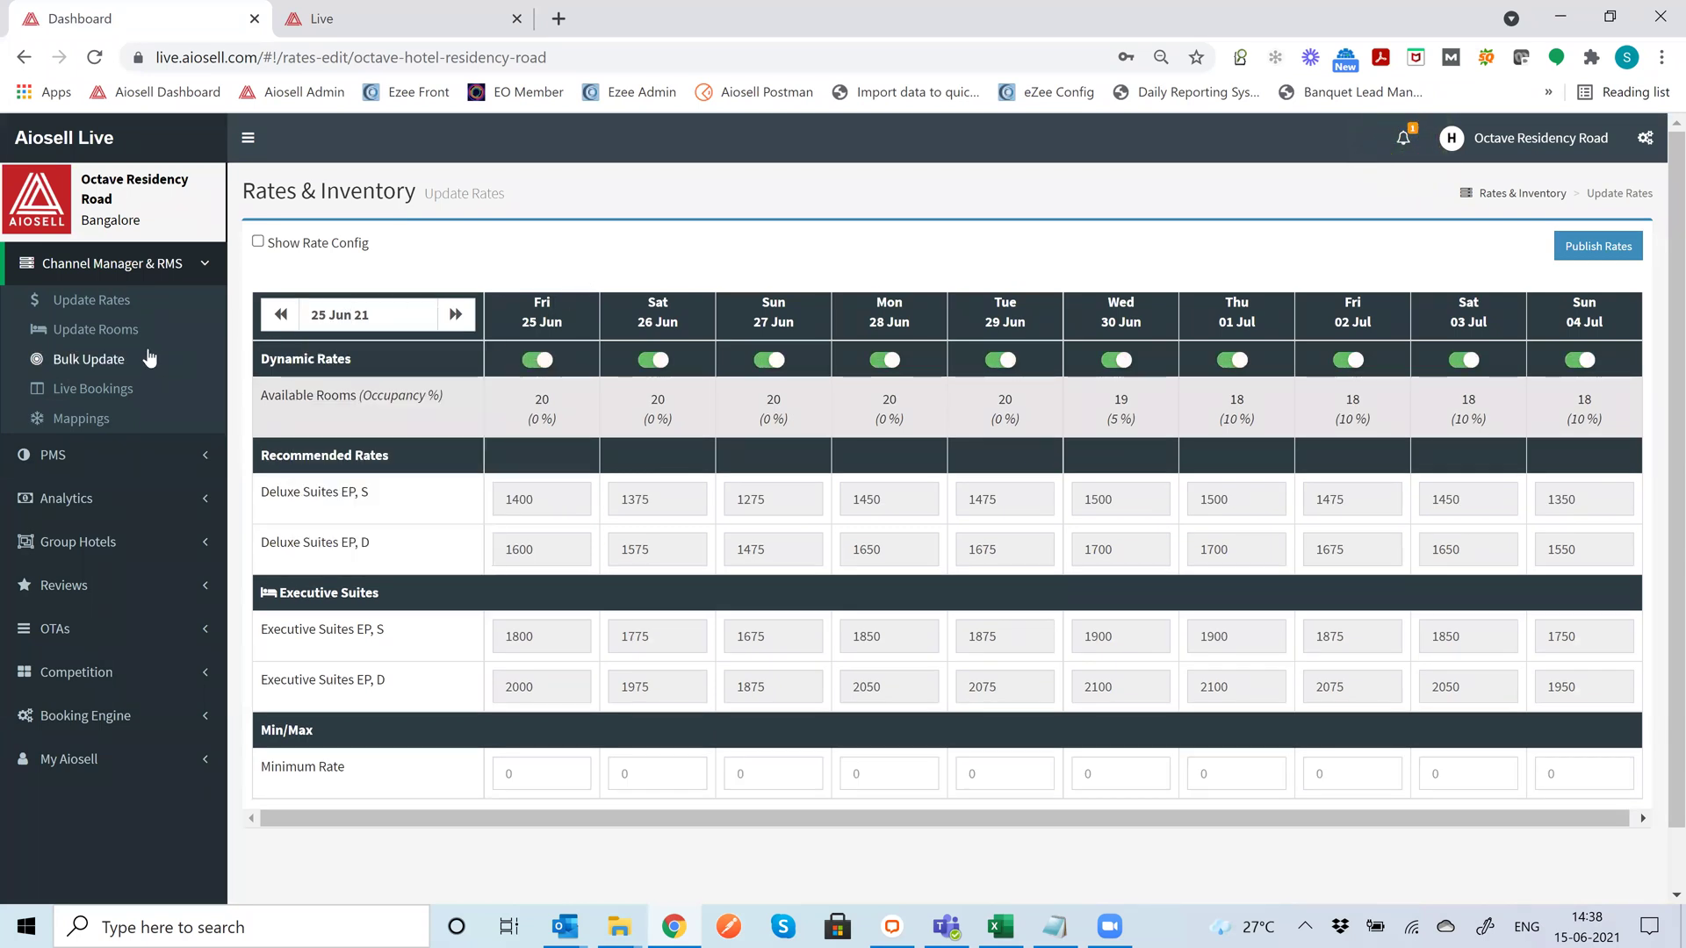
pyautogui.click(95, 329)
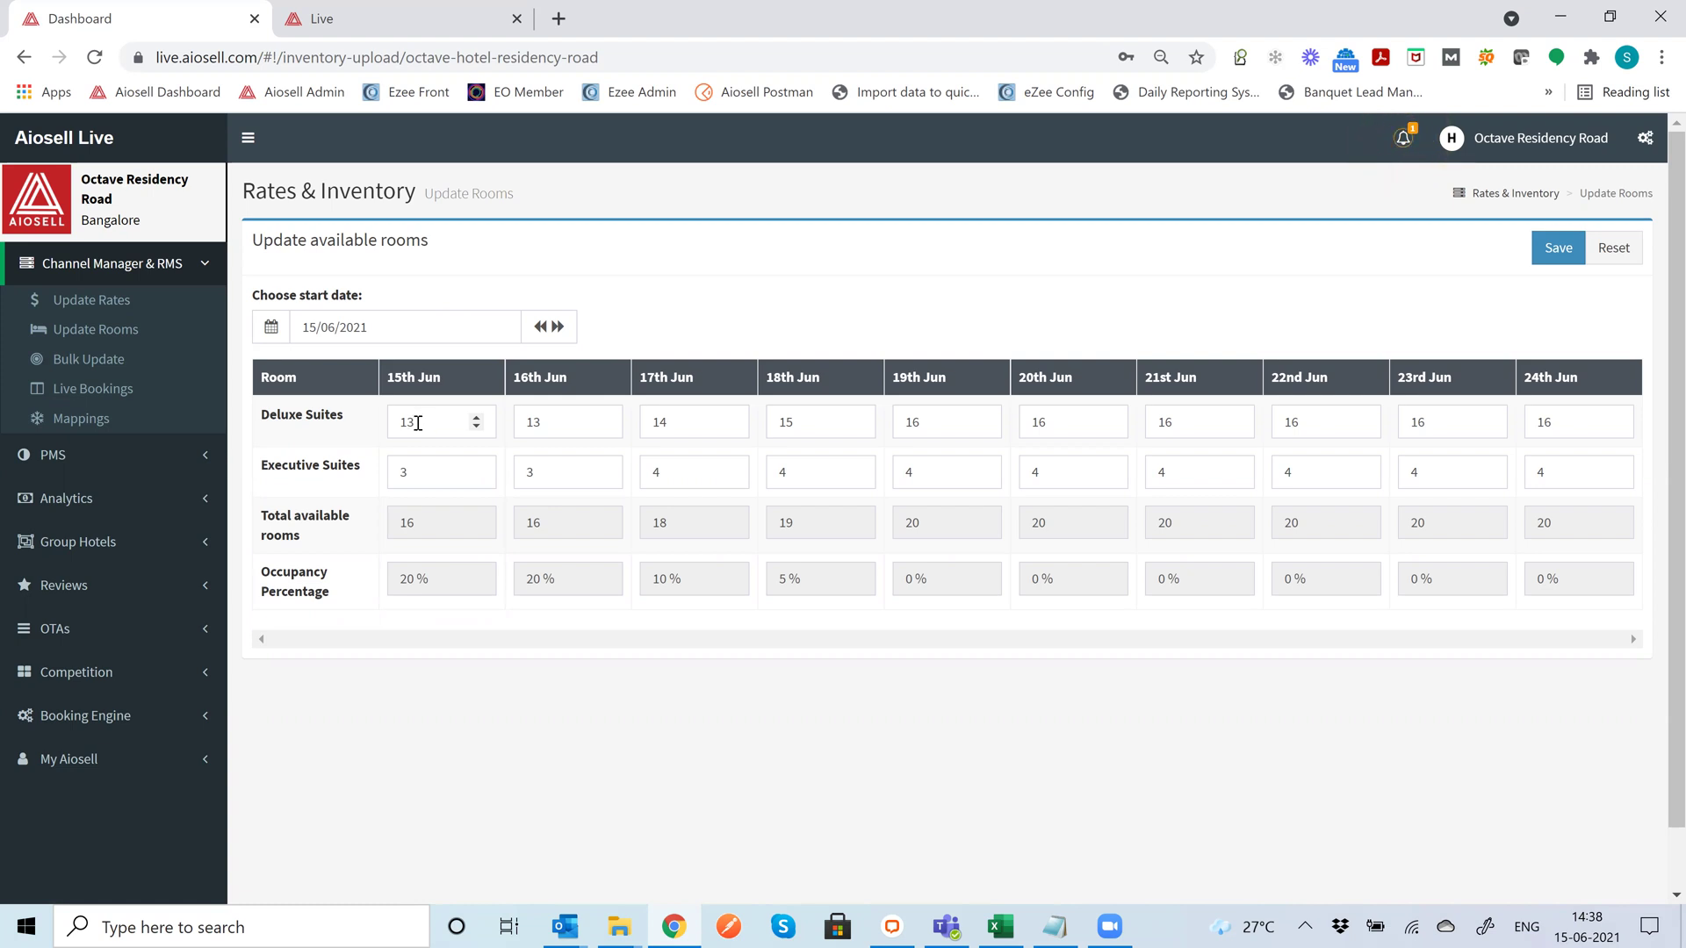
# - Set 17 Jun availability to 10 Deluxe Suites and 2 Executive Suites, then go to Live Bookings
pyautogui.doubleClick(417, 422)
pyautogui.doubleClick(651, 422)
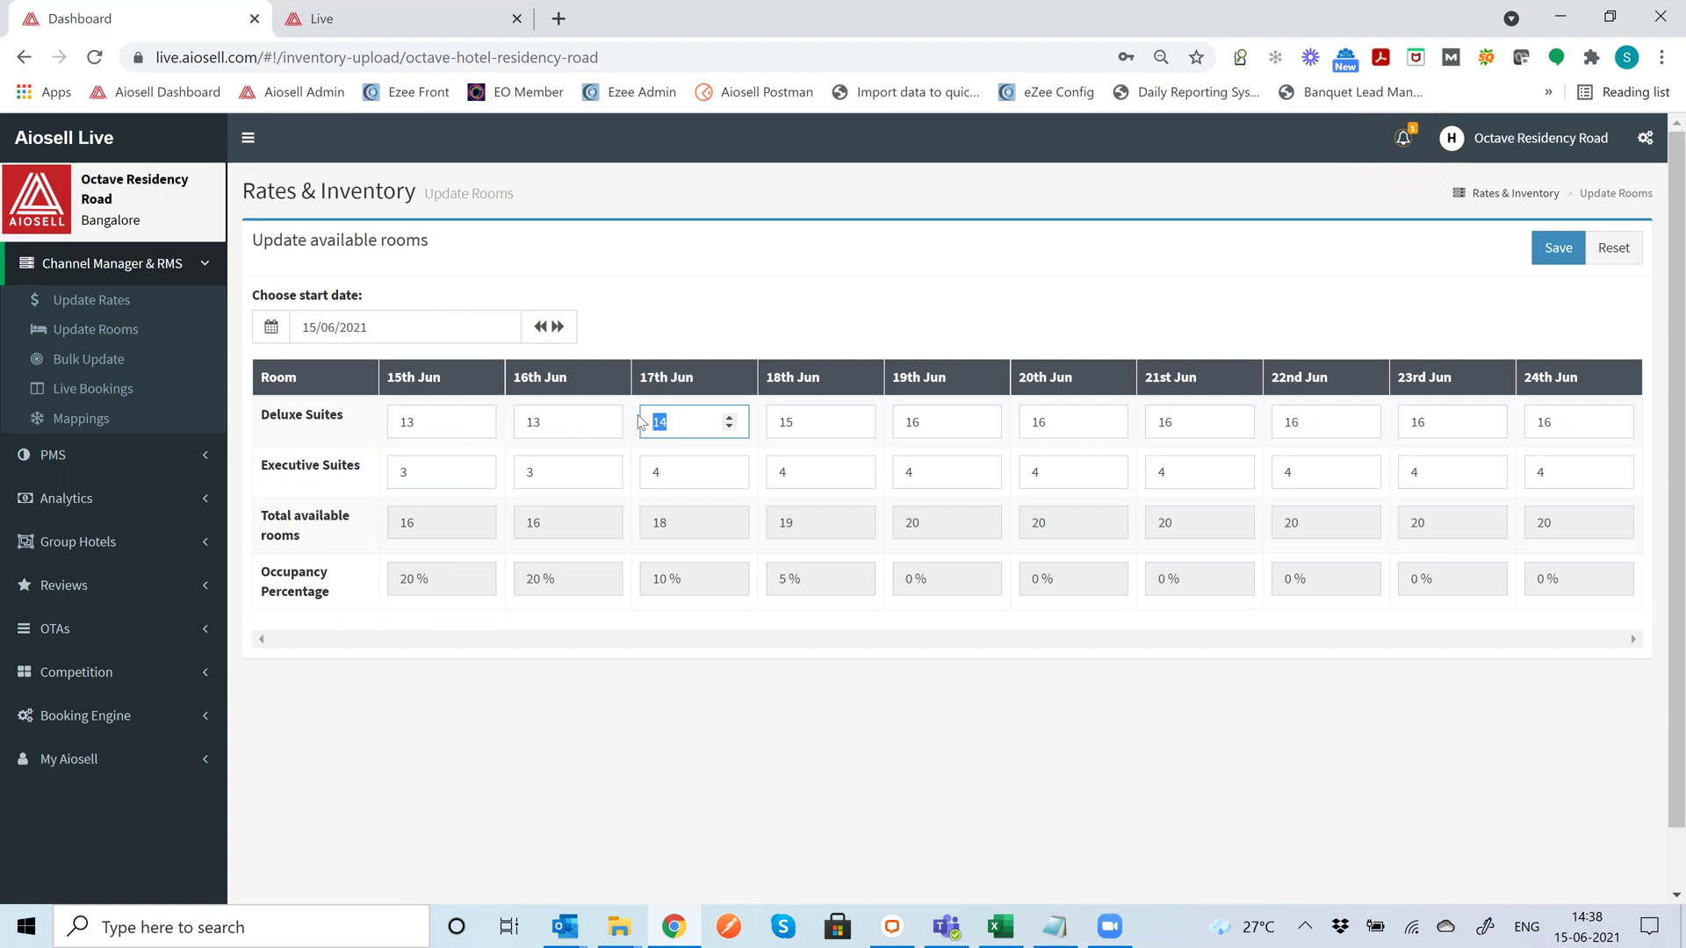
pyautogui.write('10')
pyautogui.doubleClick(669, 472)
pyautogui.write('2')
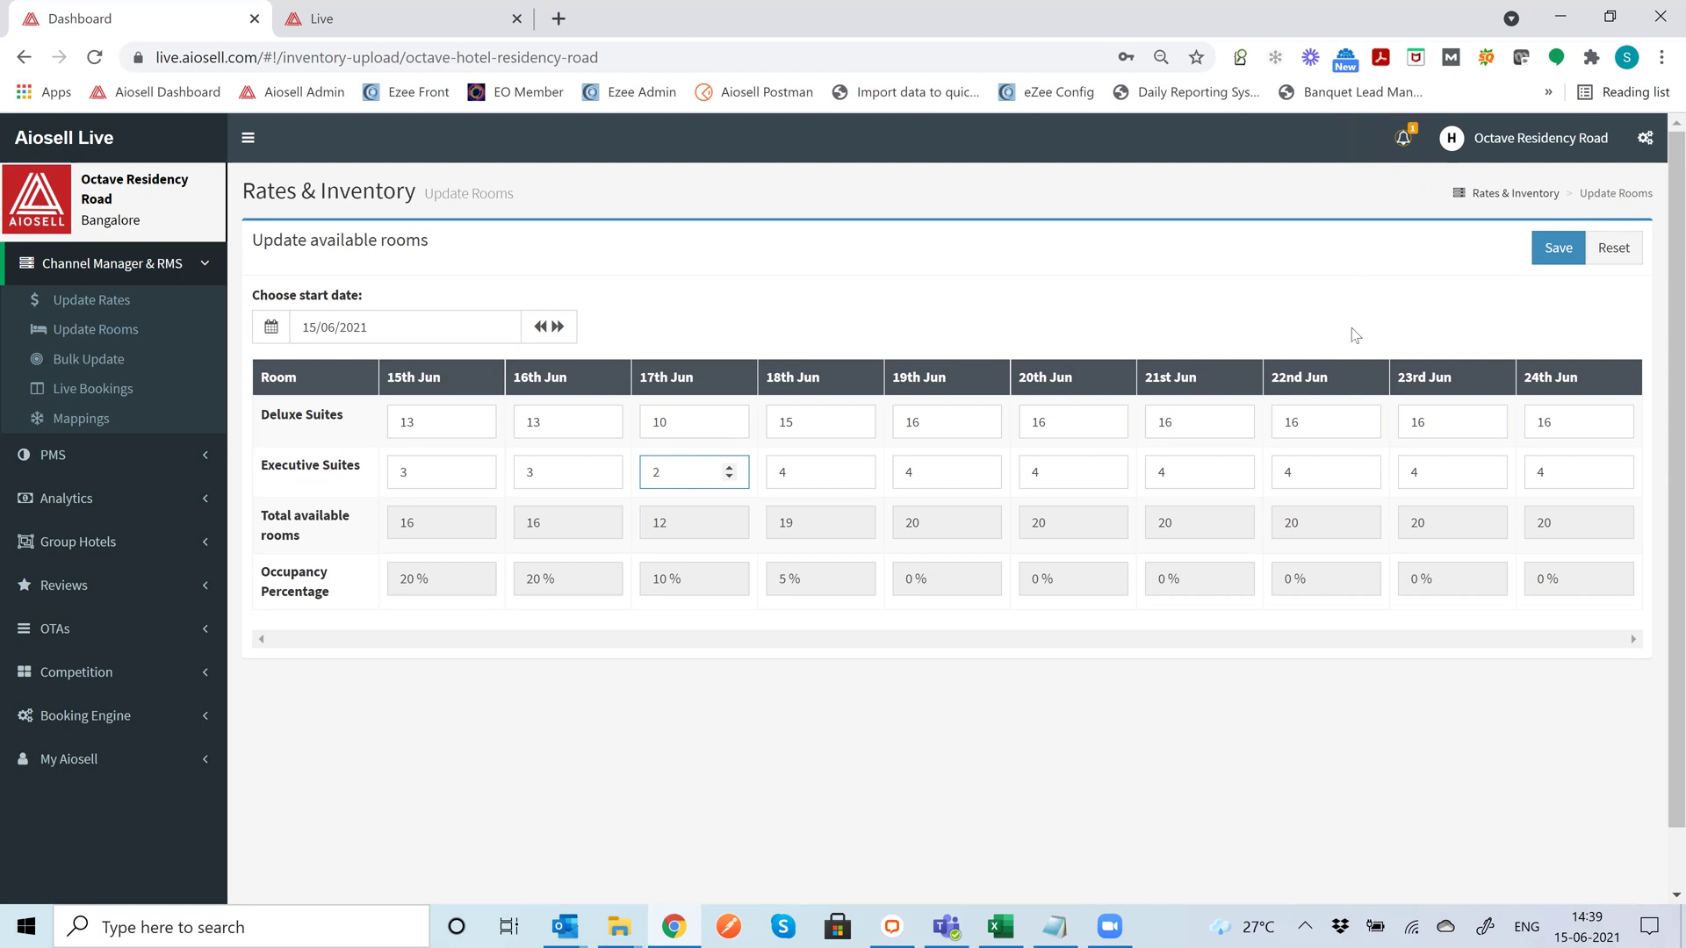
pyautogui.click(88, 394)
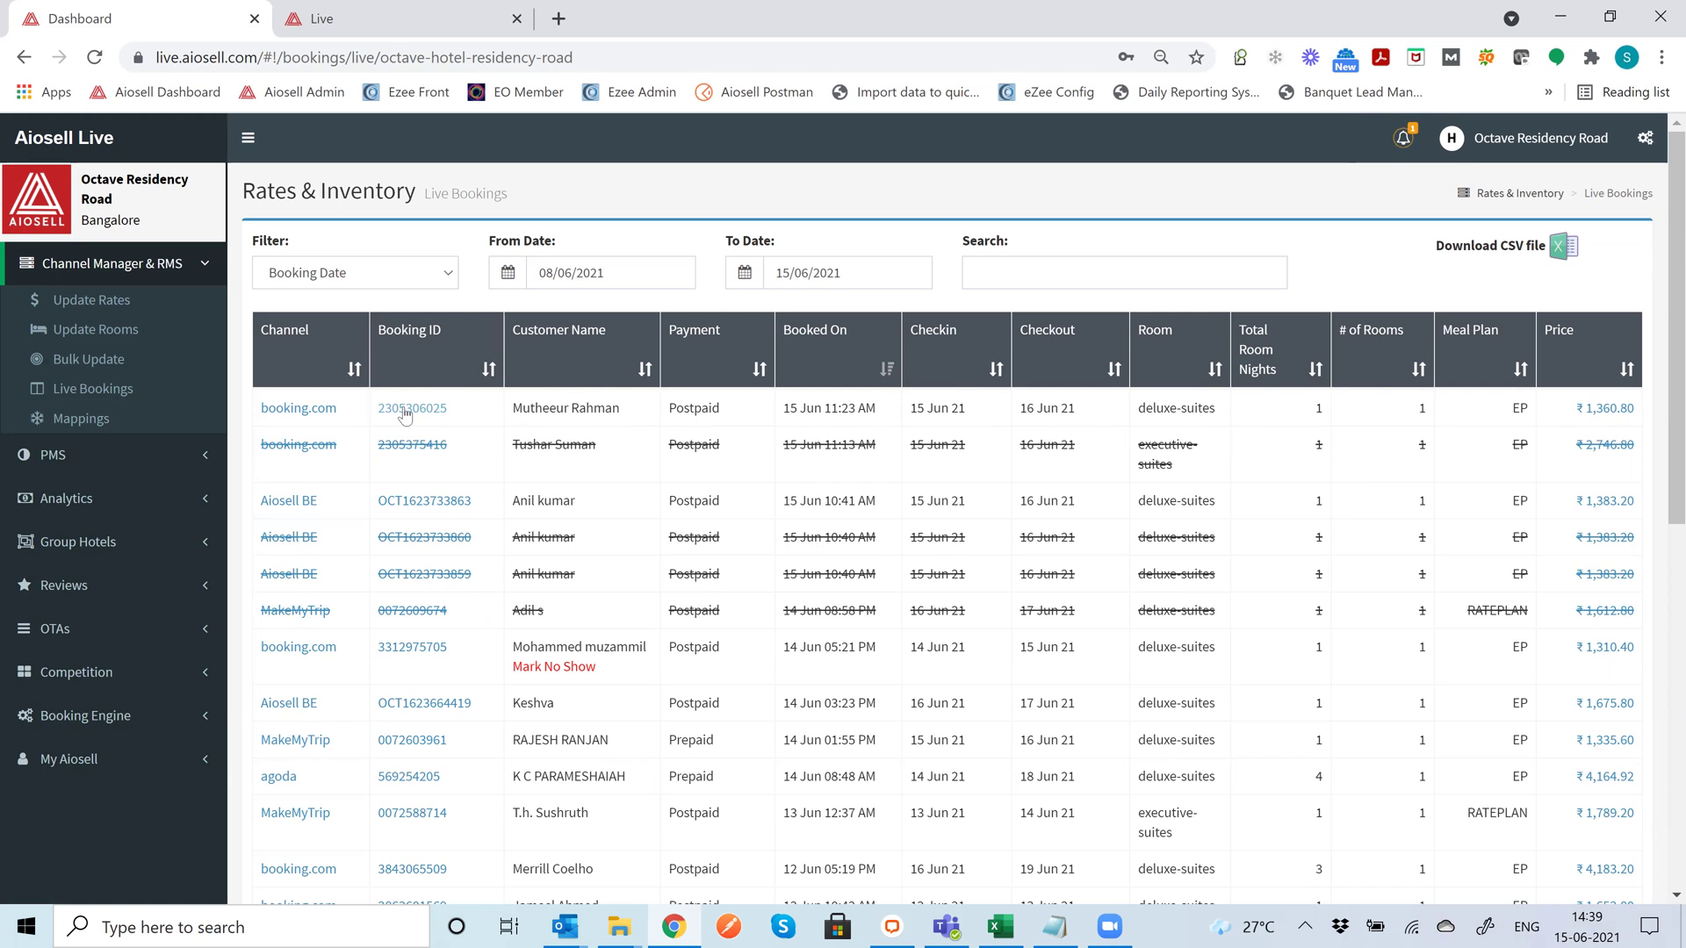
# - Review the first booking's details and the ₹1,360.80 booking's customer and OTA payment lines
pyautogui.click(705, 416)
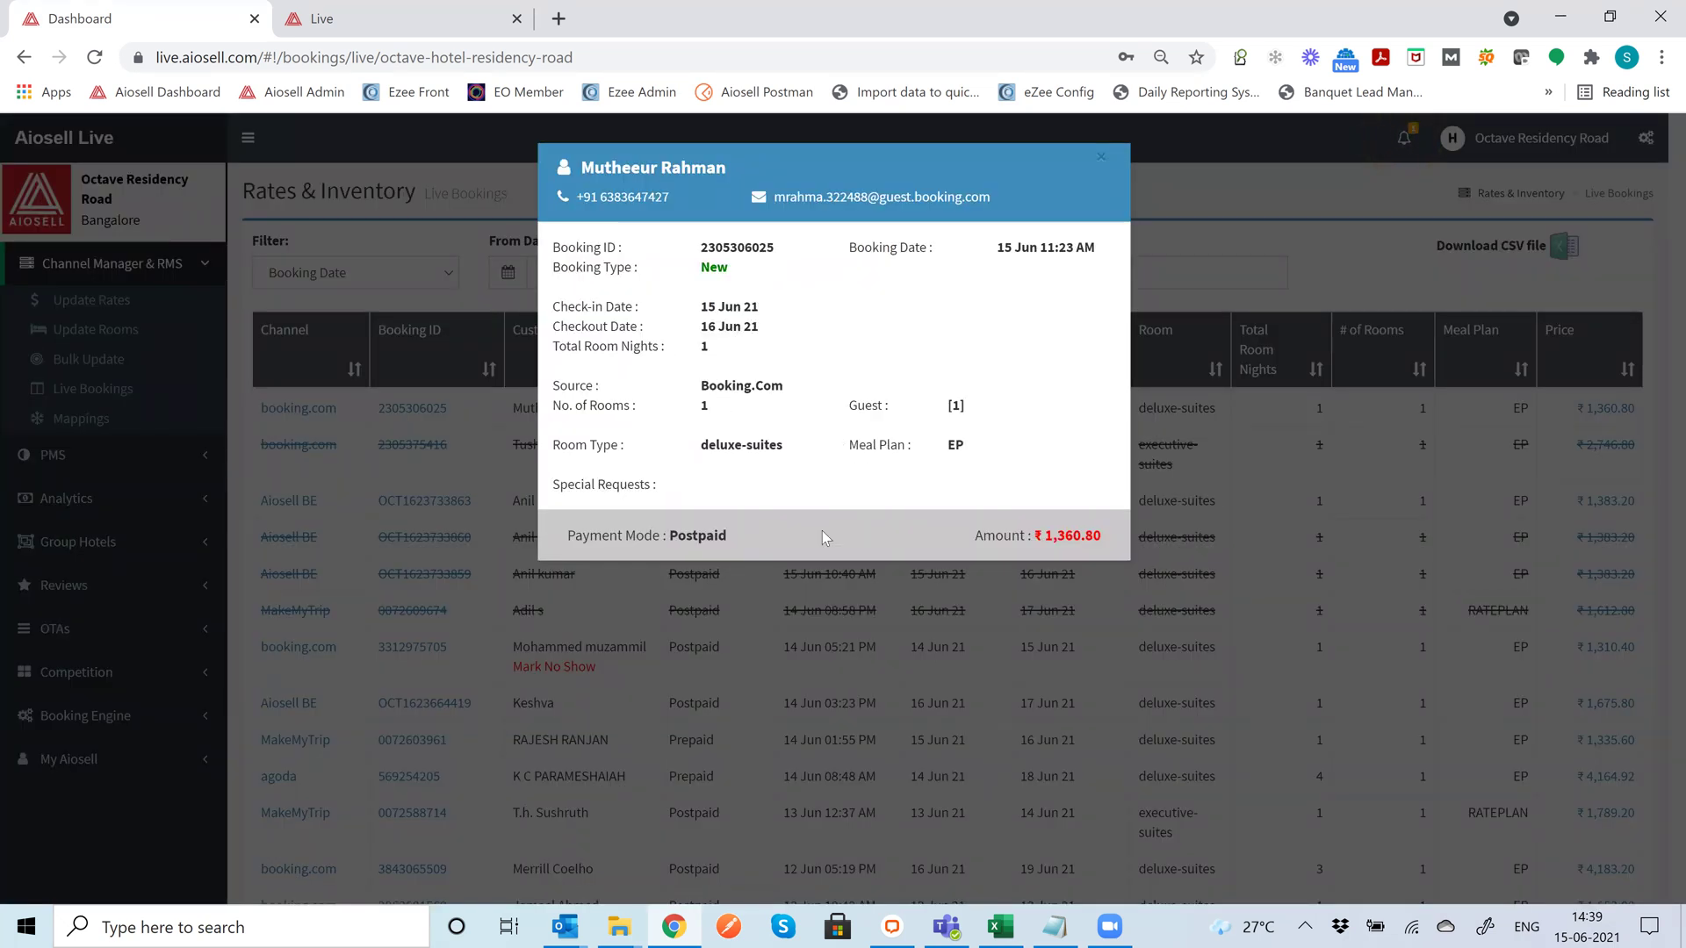
pyautogui.click(1101, 157)
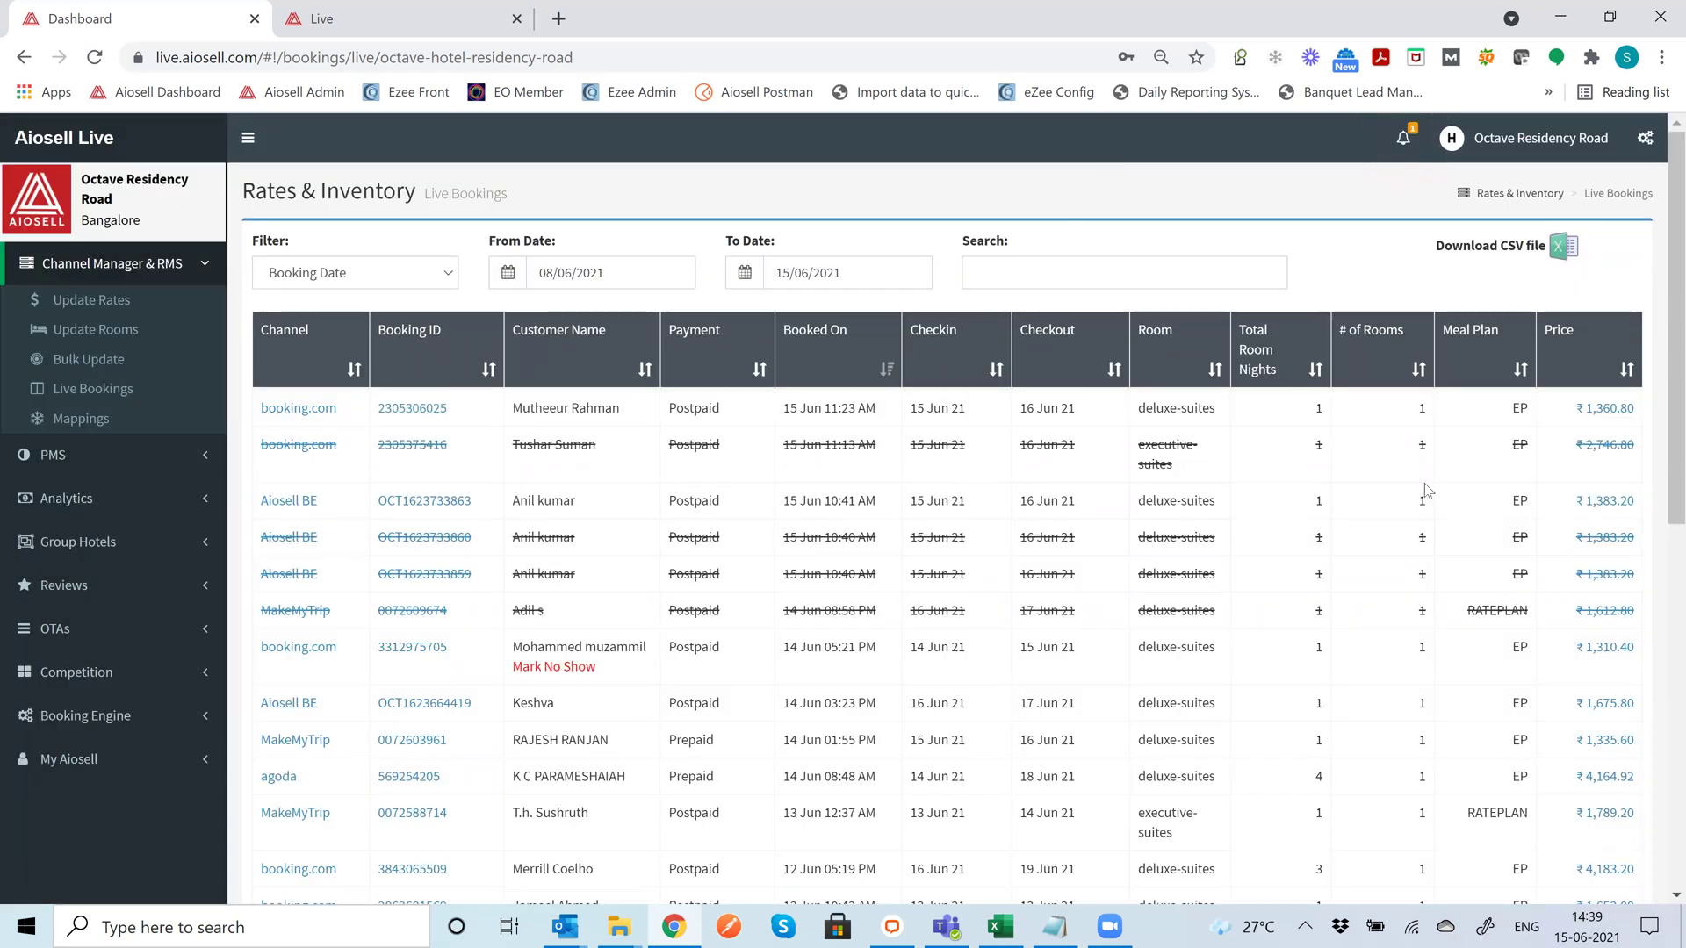
pyautogui.click(1605, 413)
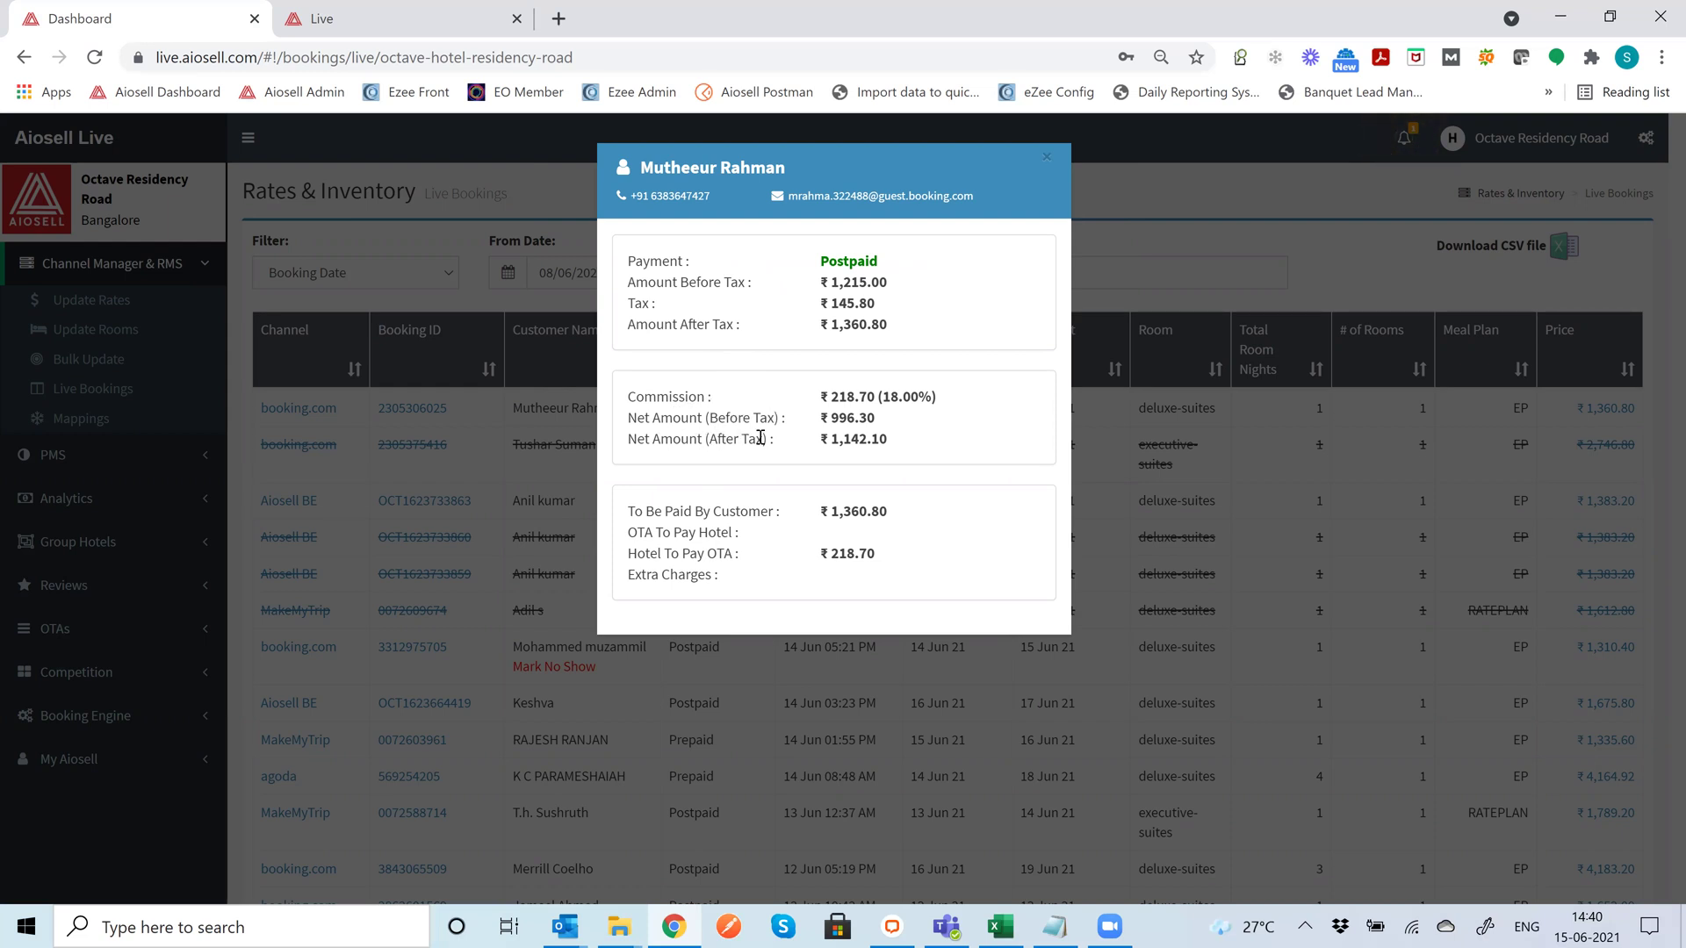
pyautogui.moveTo(650, 512); pyautogui.dragTo(760, 516)
pyautogui.moveTo(638, 533); pyautogui.dragTo(734, 550)
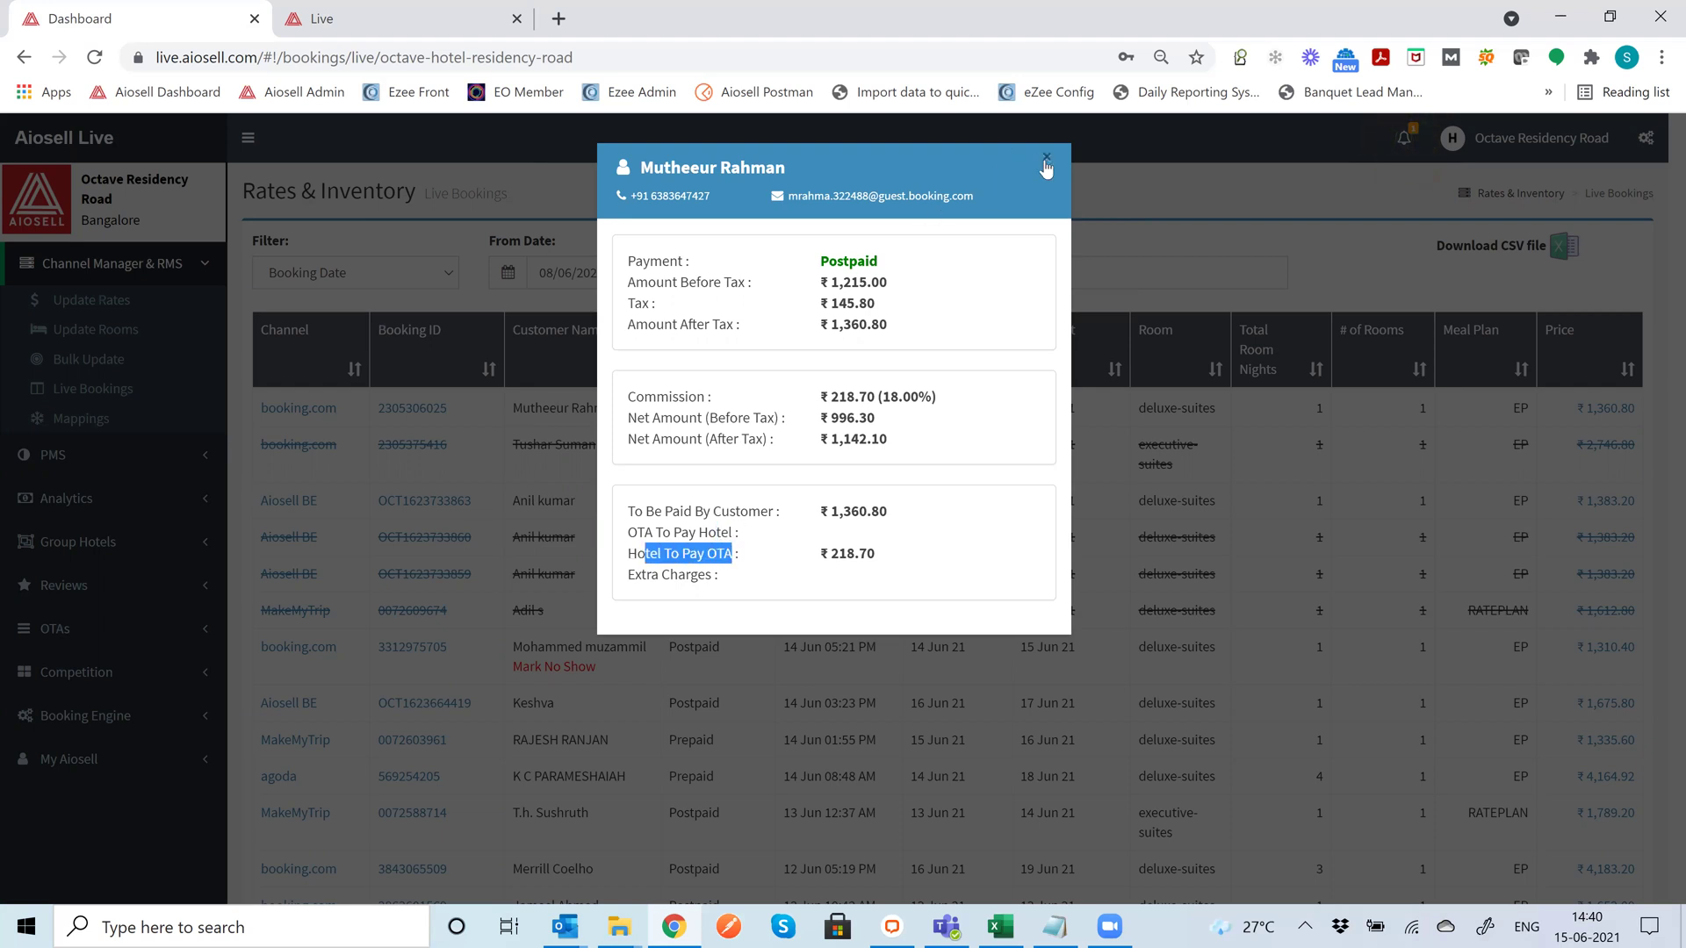
pyautogui.click(1311, 402)
# - Check the commission, TDS and TCS figures of the ₹1,335.60 MakeMyTrip booking
pyautogui.scroll(-1, 1492, 659)
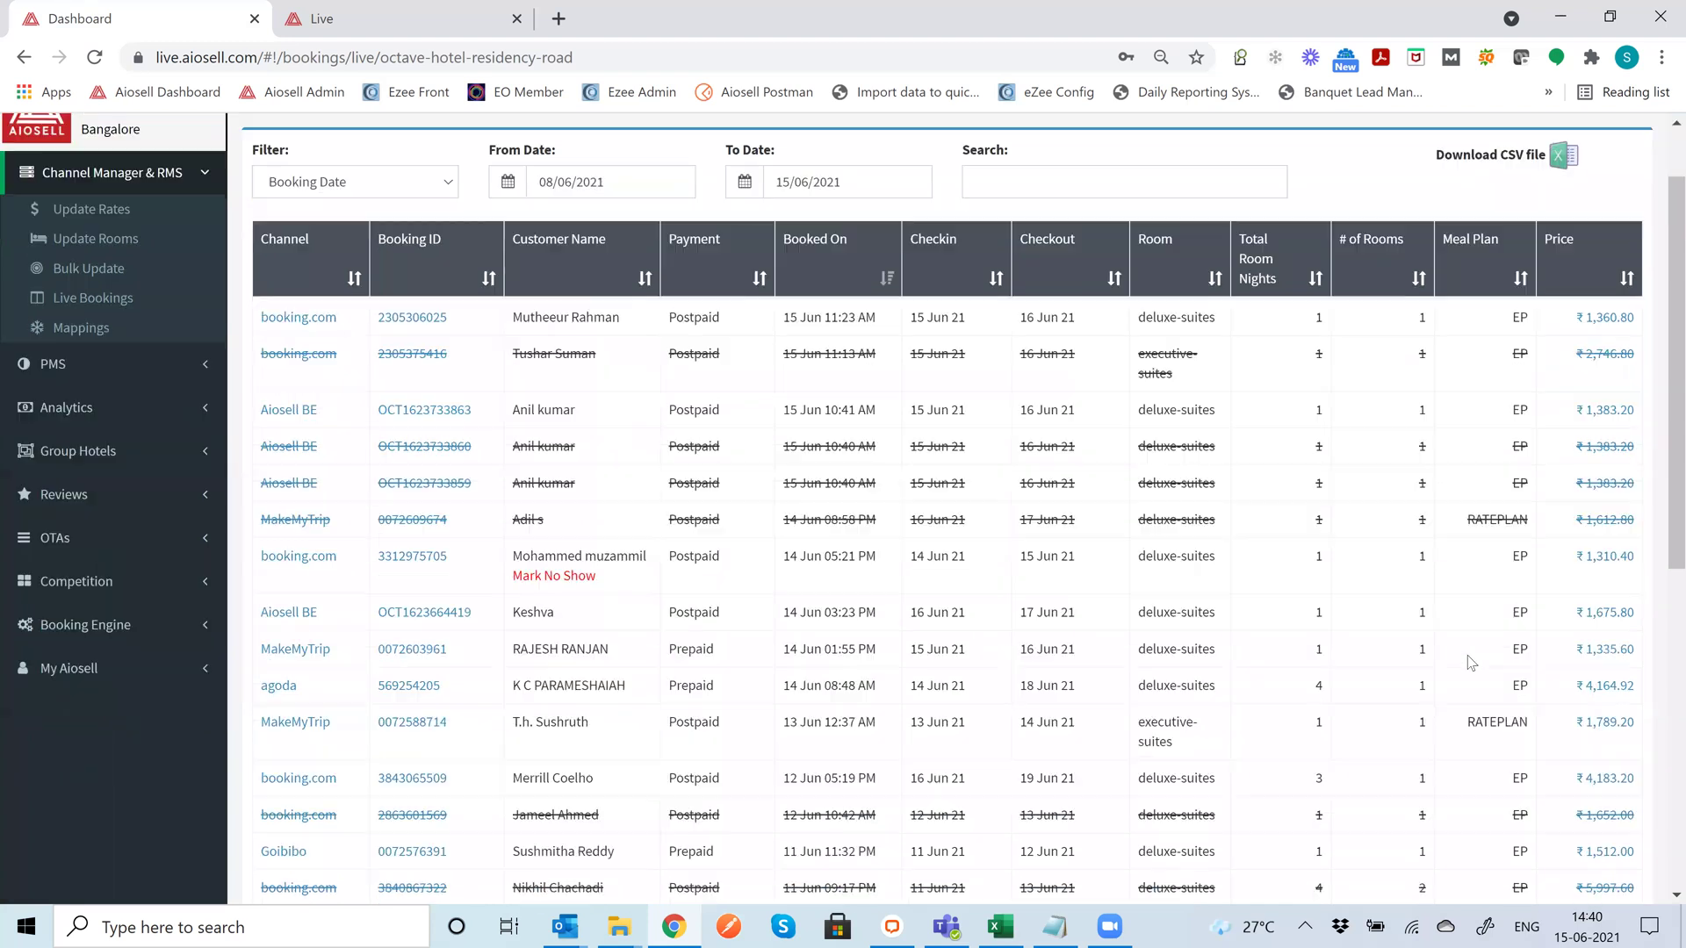
pyautogui.click(1403, 619)
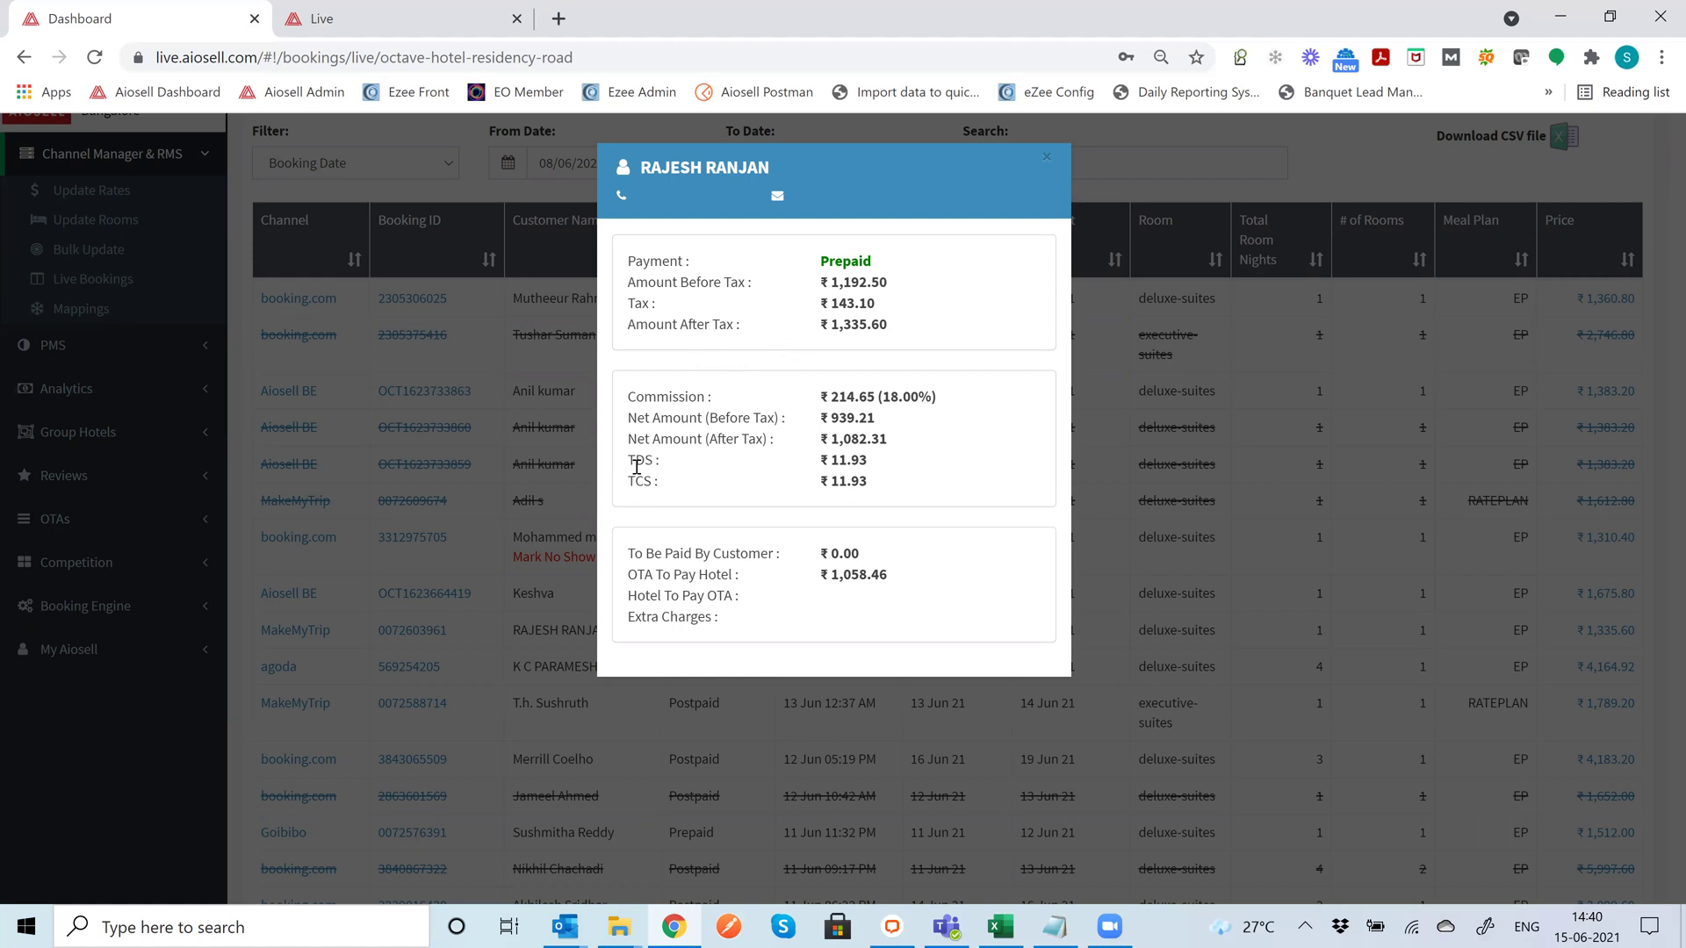
pyautogui.moveTo(633, 458); pyautogui.dragTo(667, 479)
pyautogui.click(689, 475)
# - Start marking the 14 Jun booking.com booking as no-show, then cancel it
pyautogui.click(478, 327)
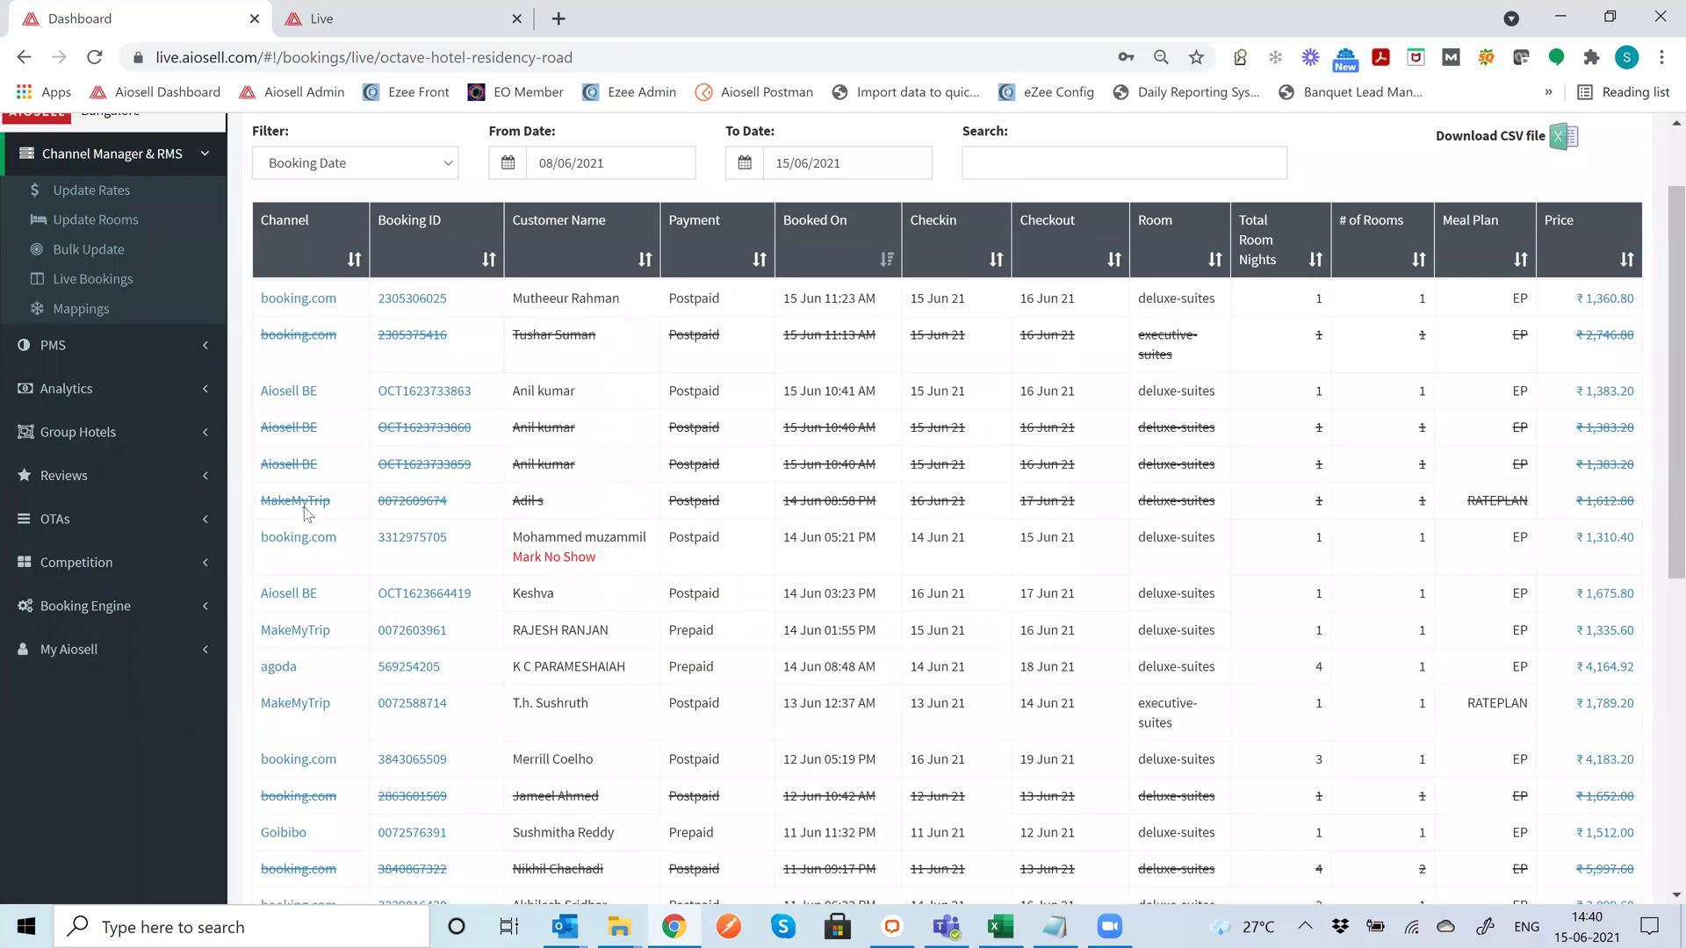
pyautogui.scroll(-1, 1076, 608)
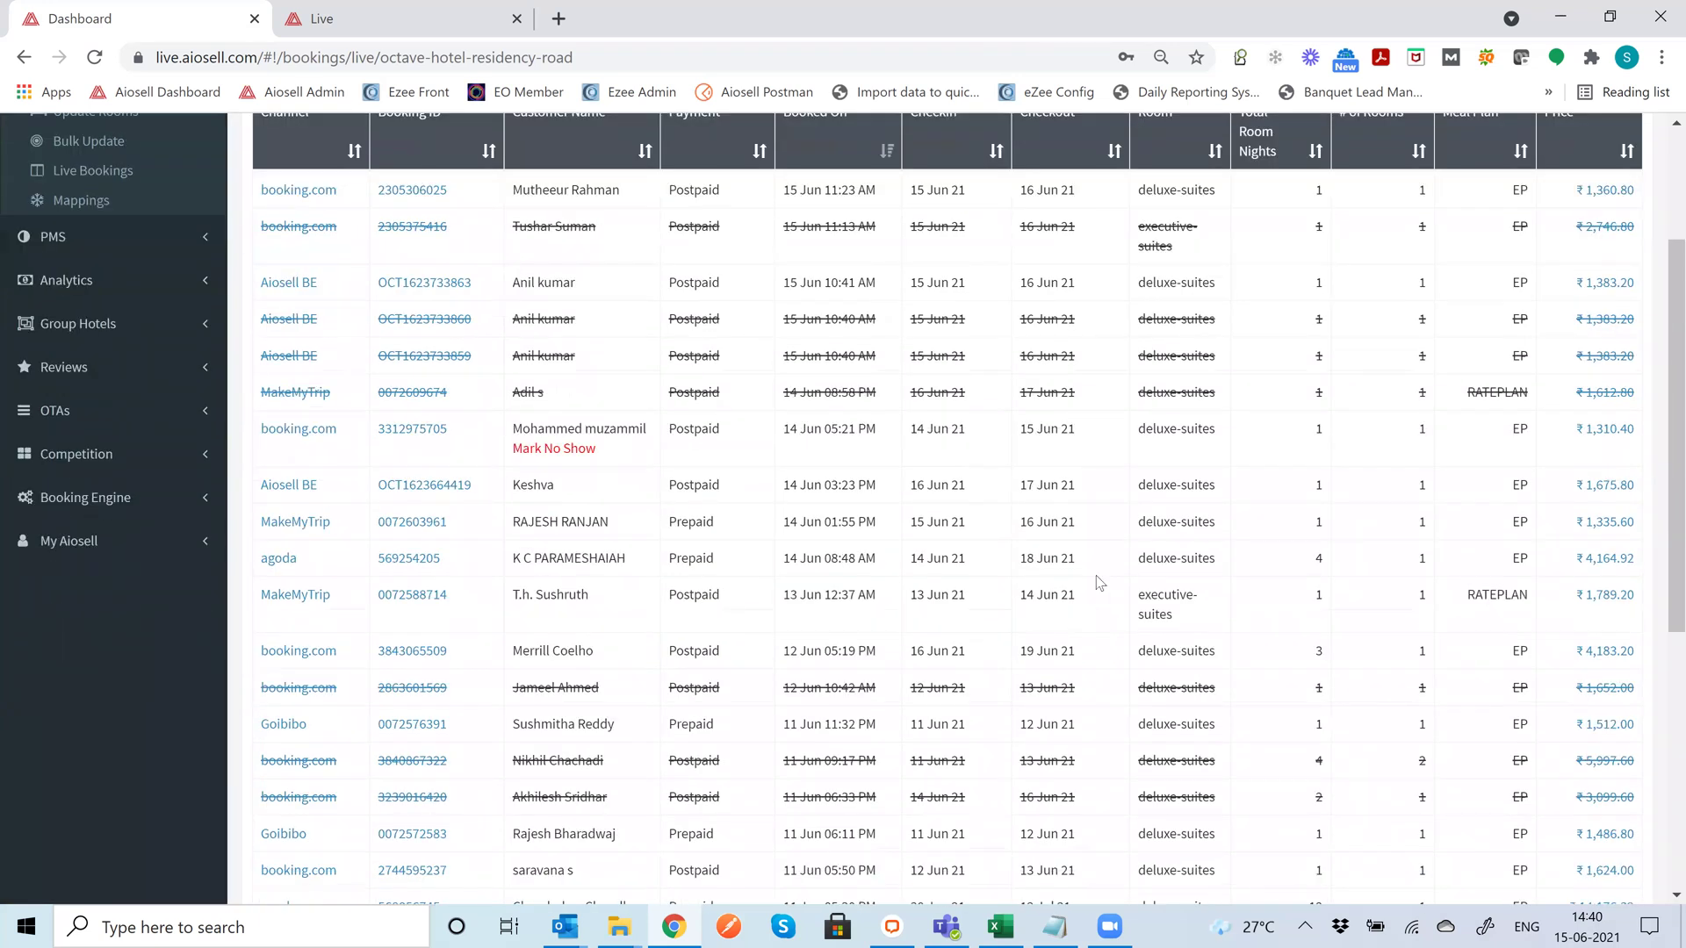
pyautogui.scroll(2, 1080, 562)
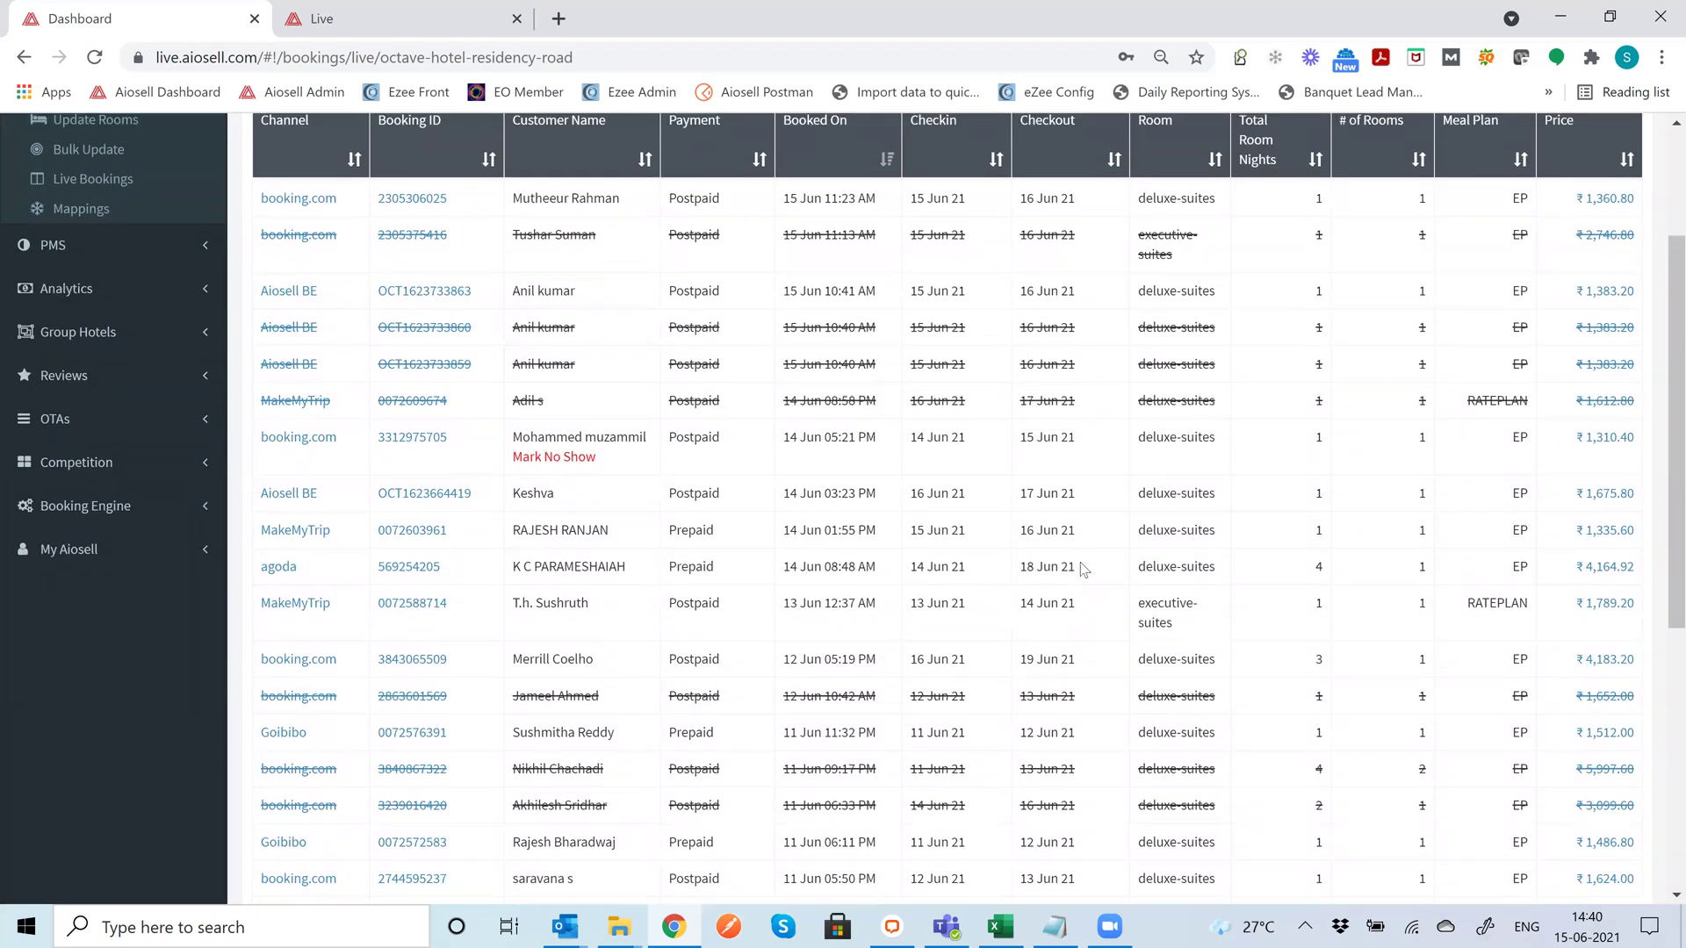
pyautogui.scroll(-2, 810, 503)
pyautogui.scroll(1, 809, 503)
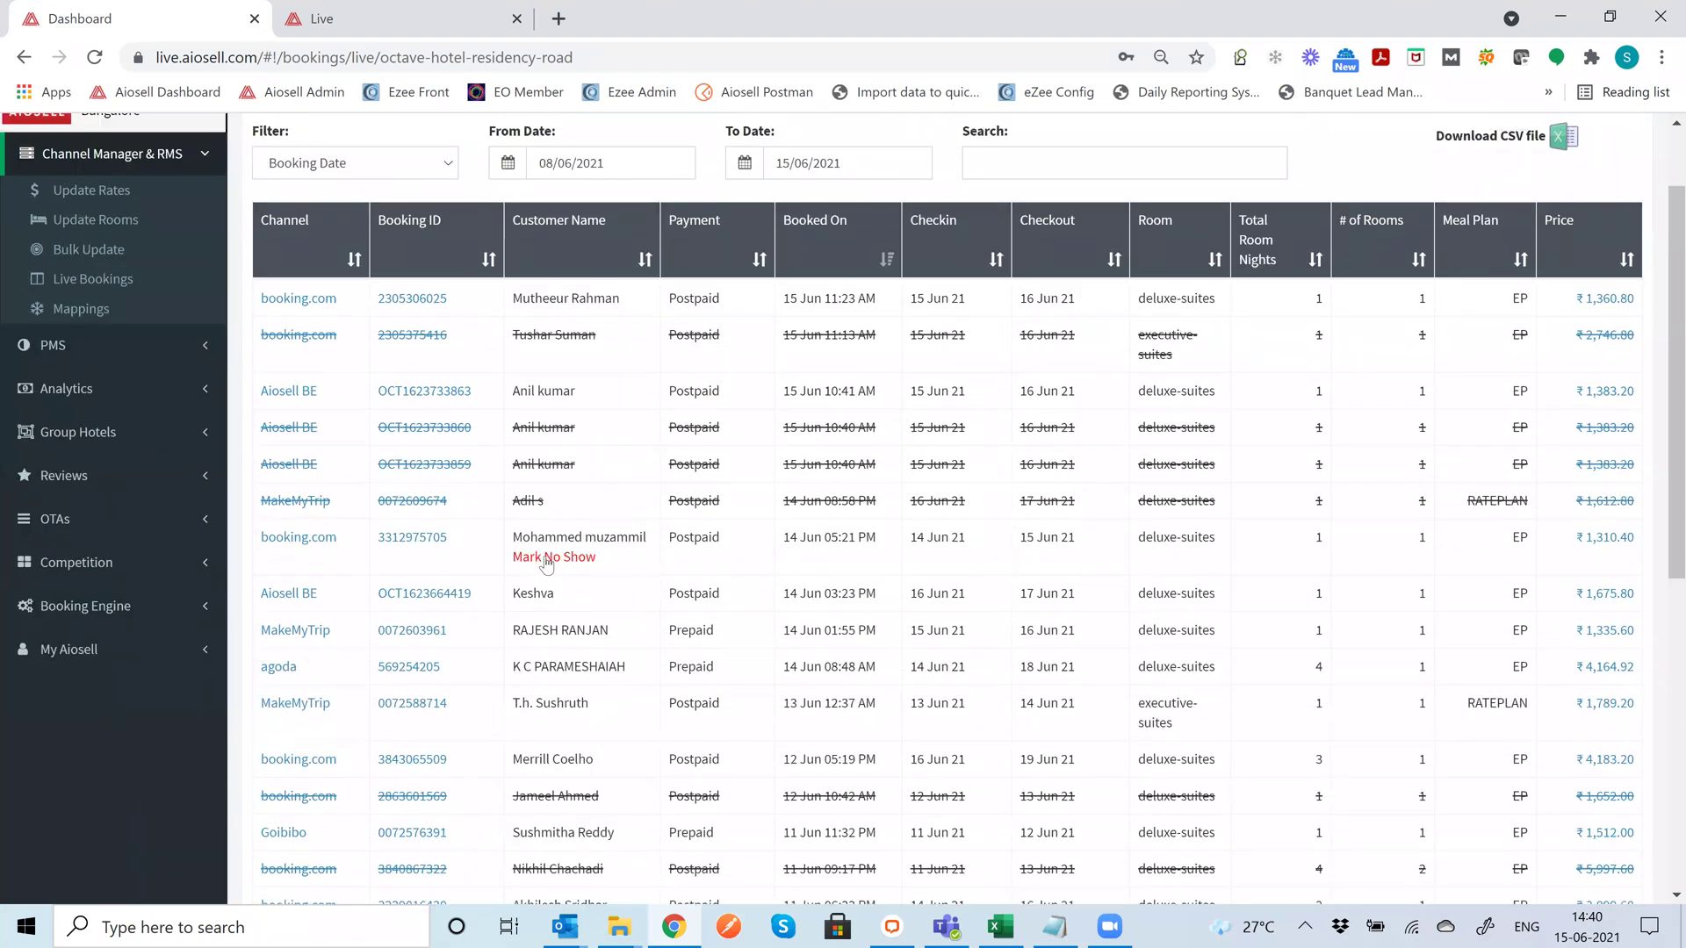
pyautogui.click(546, 562)
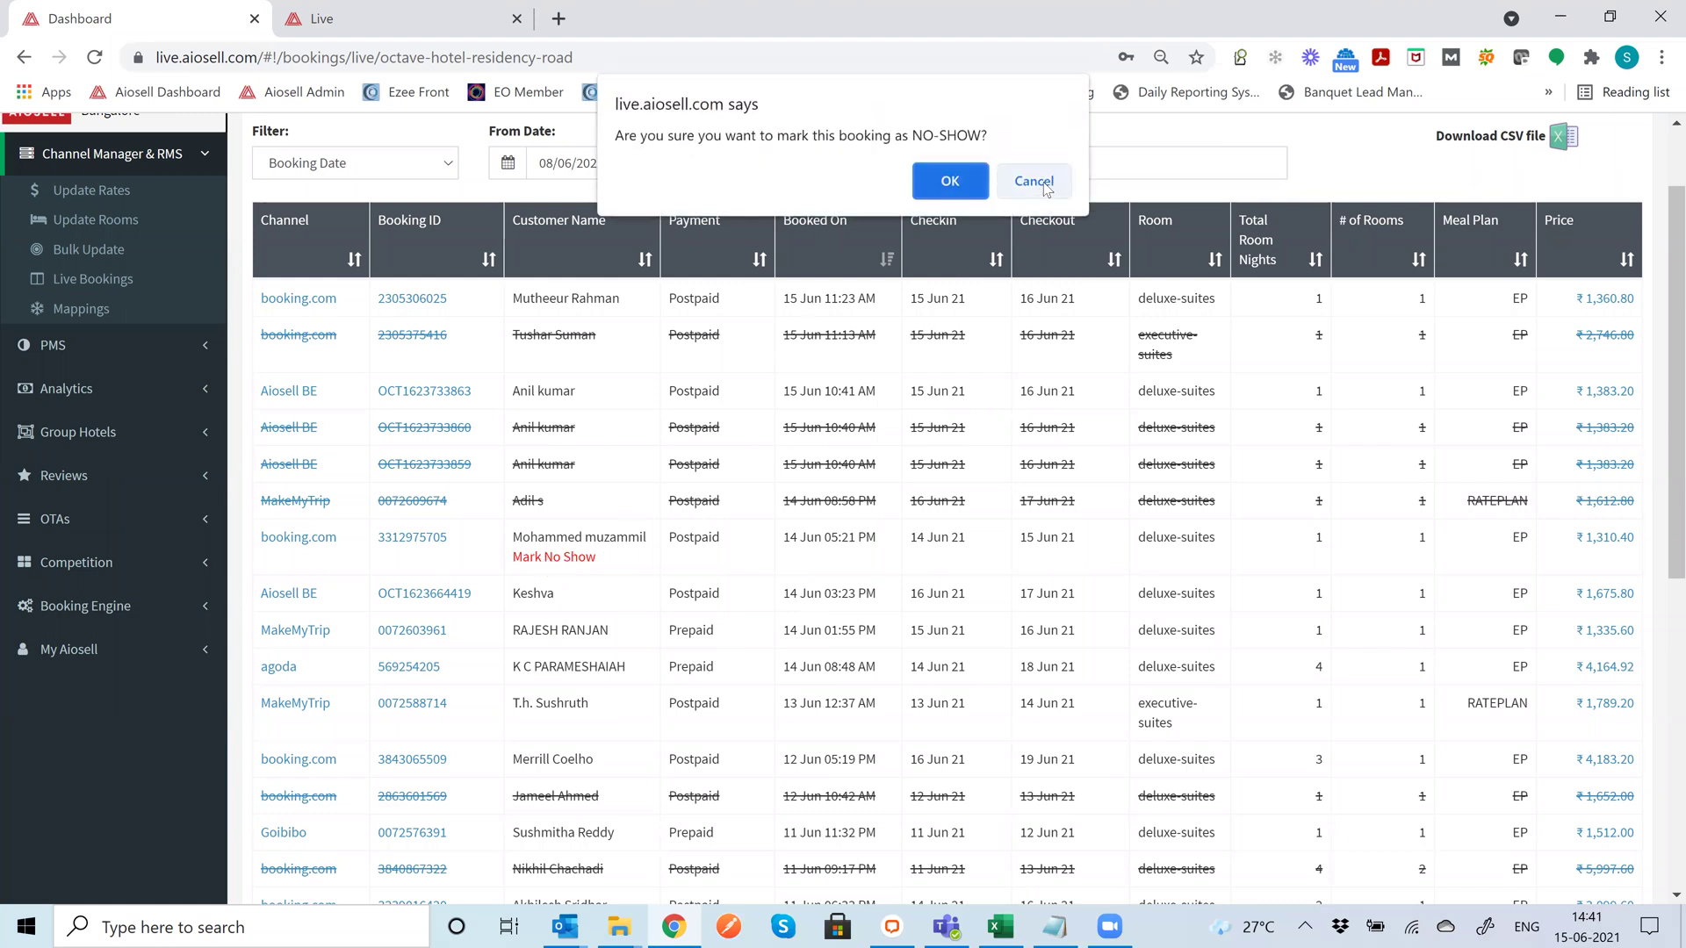
pyautogui.click(1046, 191)
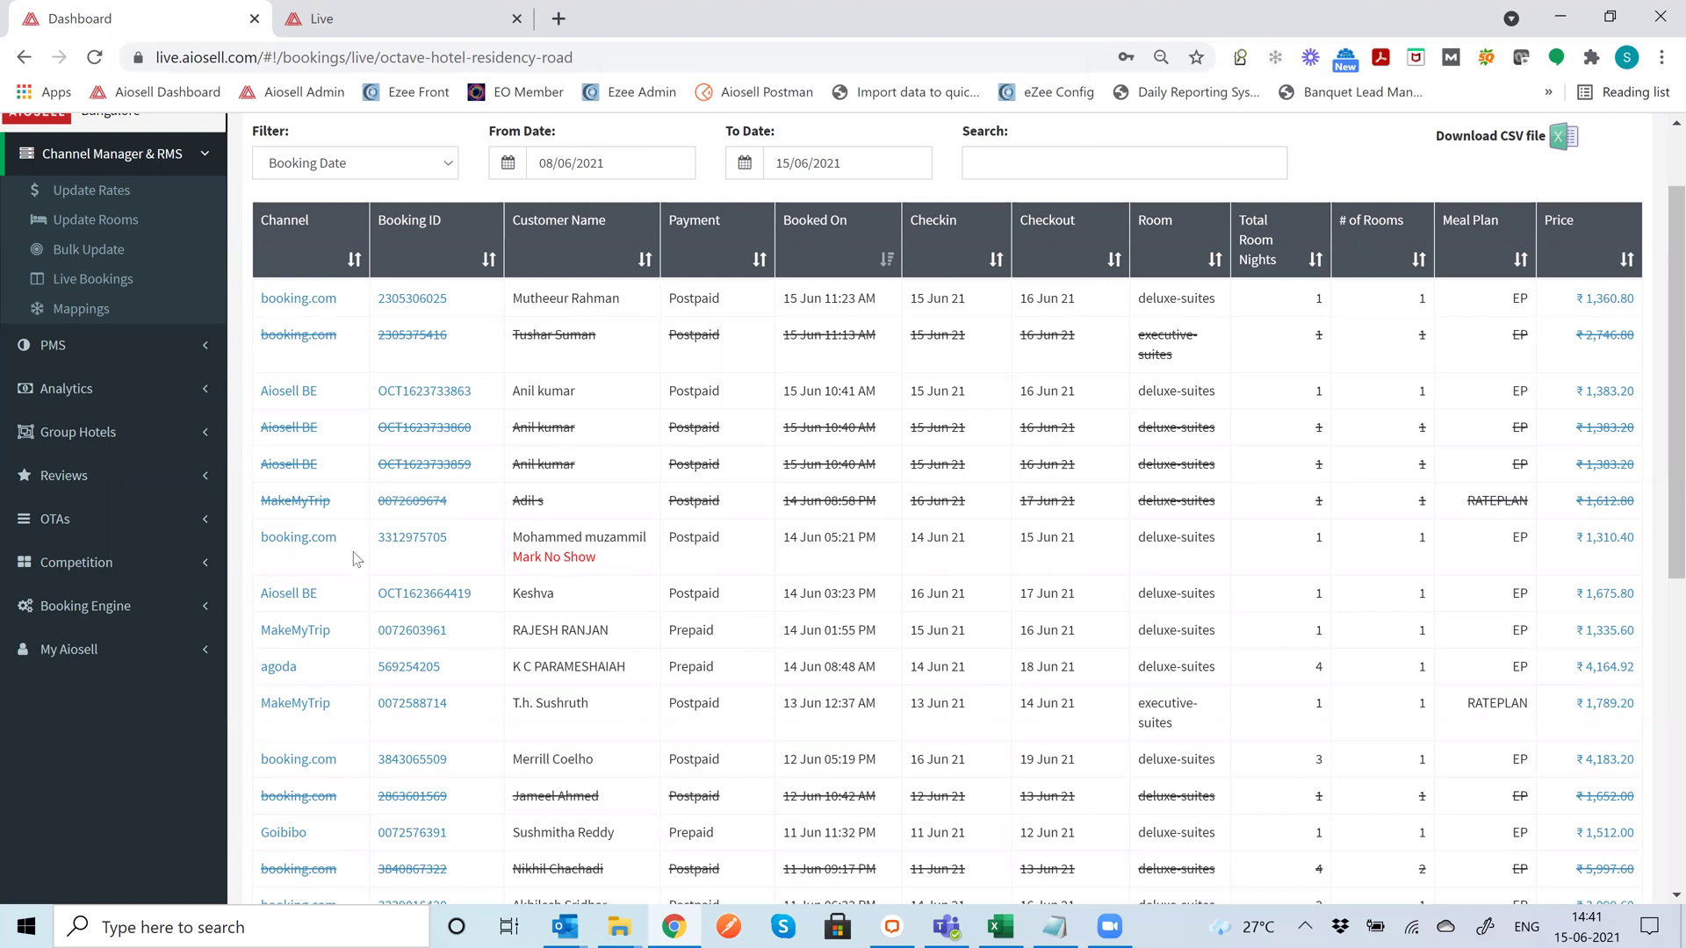
# - Go to the Bulk Update page for inventory, rates and restrictions
pyautogui.scroll(2, 769, 587)
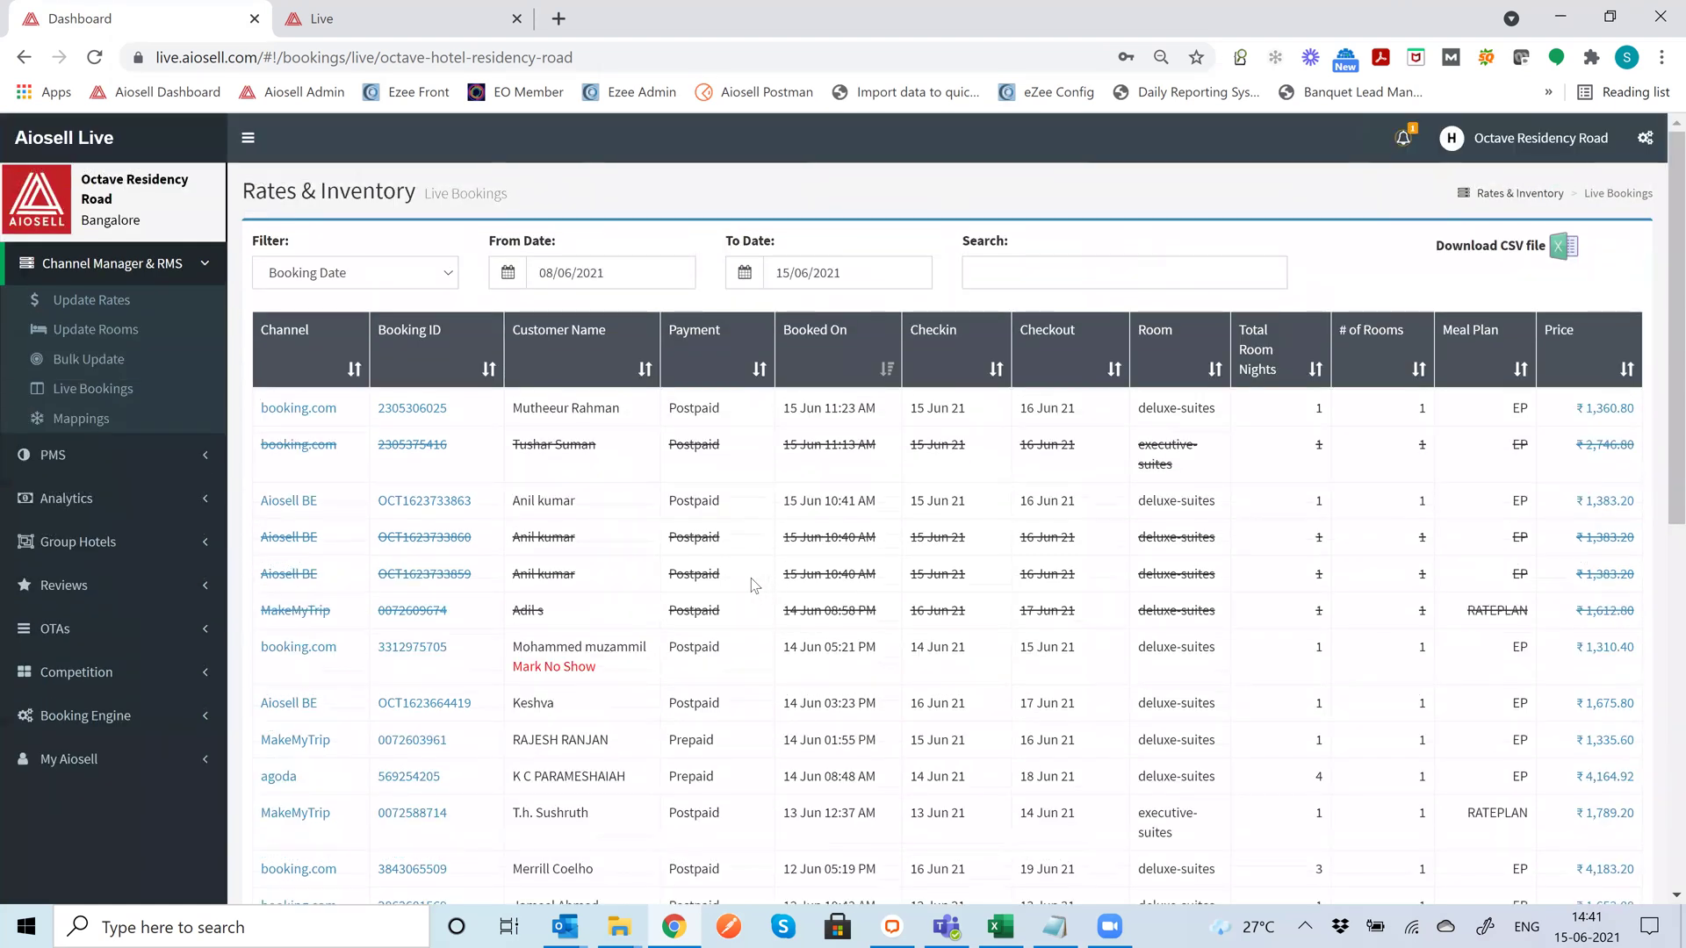
pyautogui.scroll(-3, 878, 592)
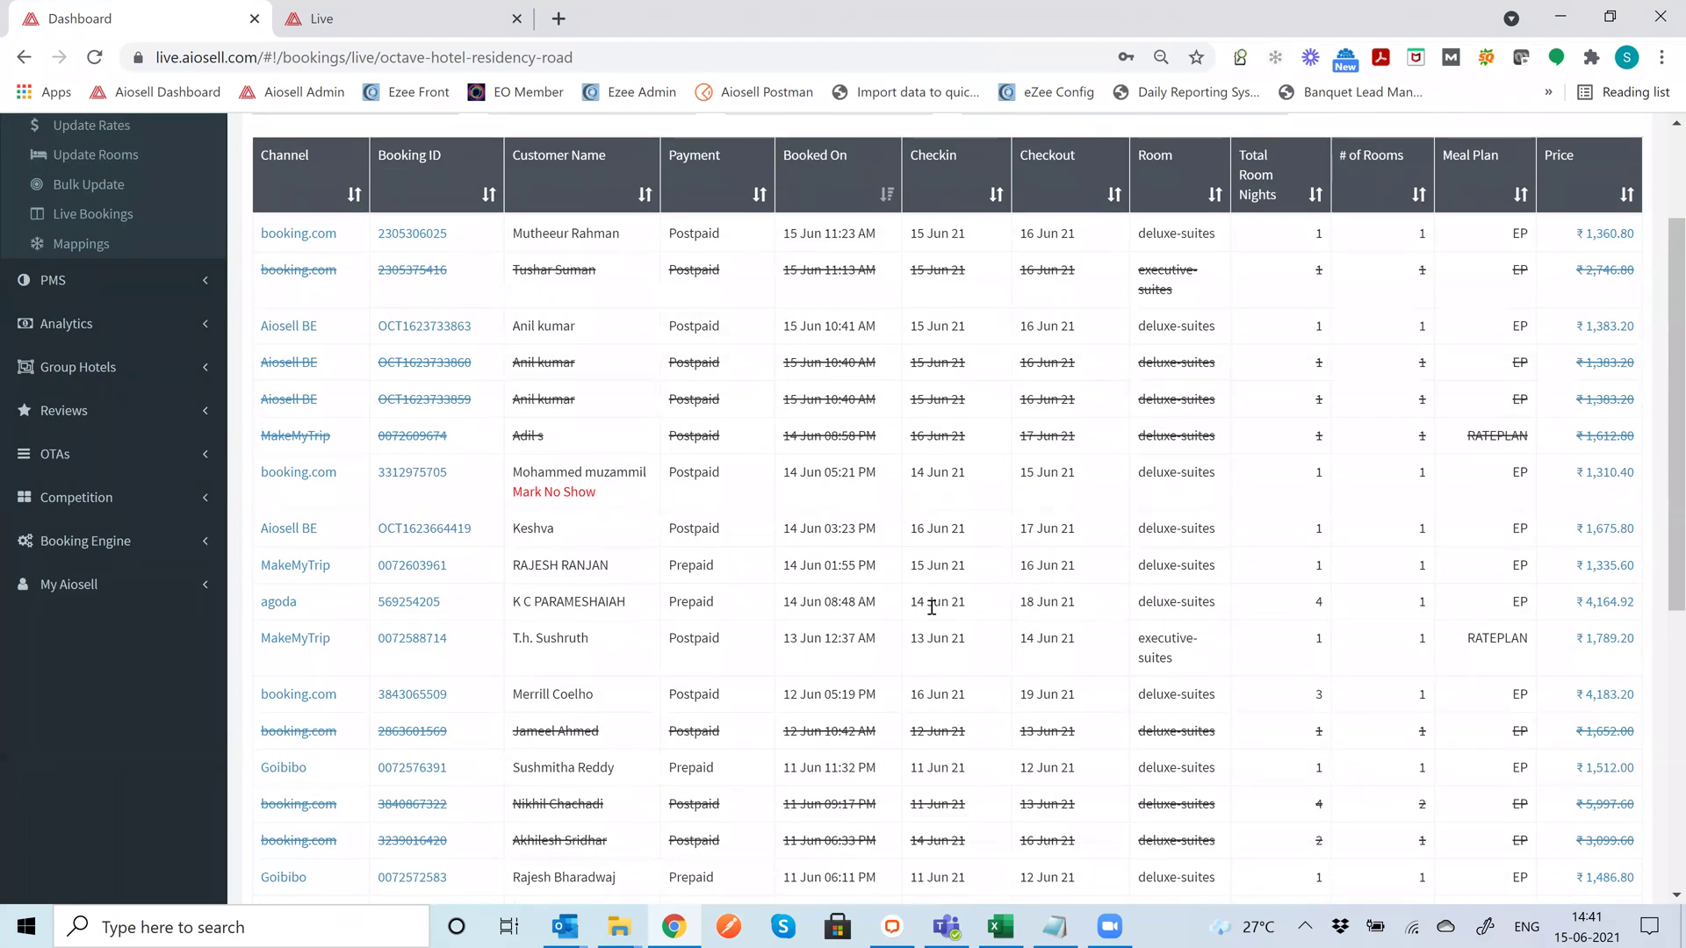
pyautogui.scroll(3, 930, 602)
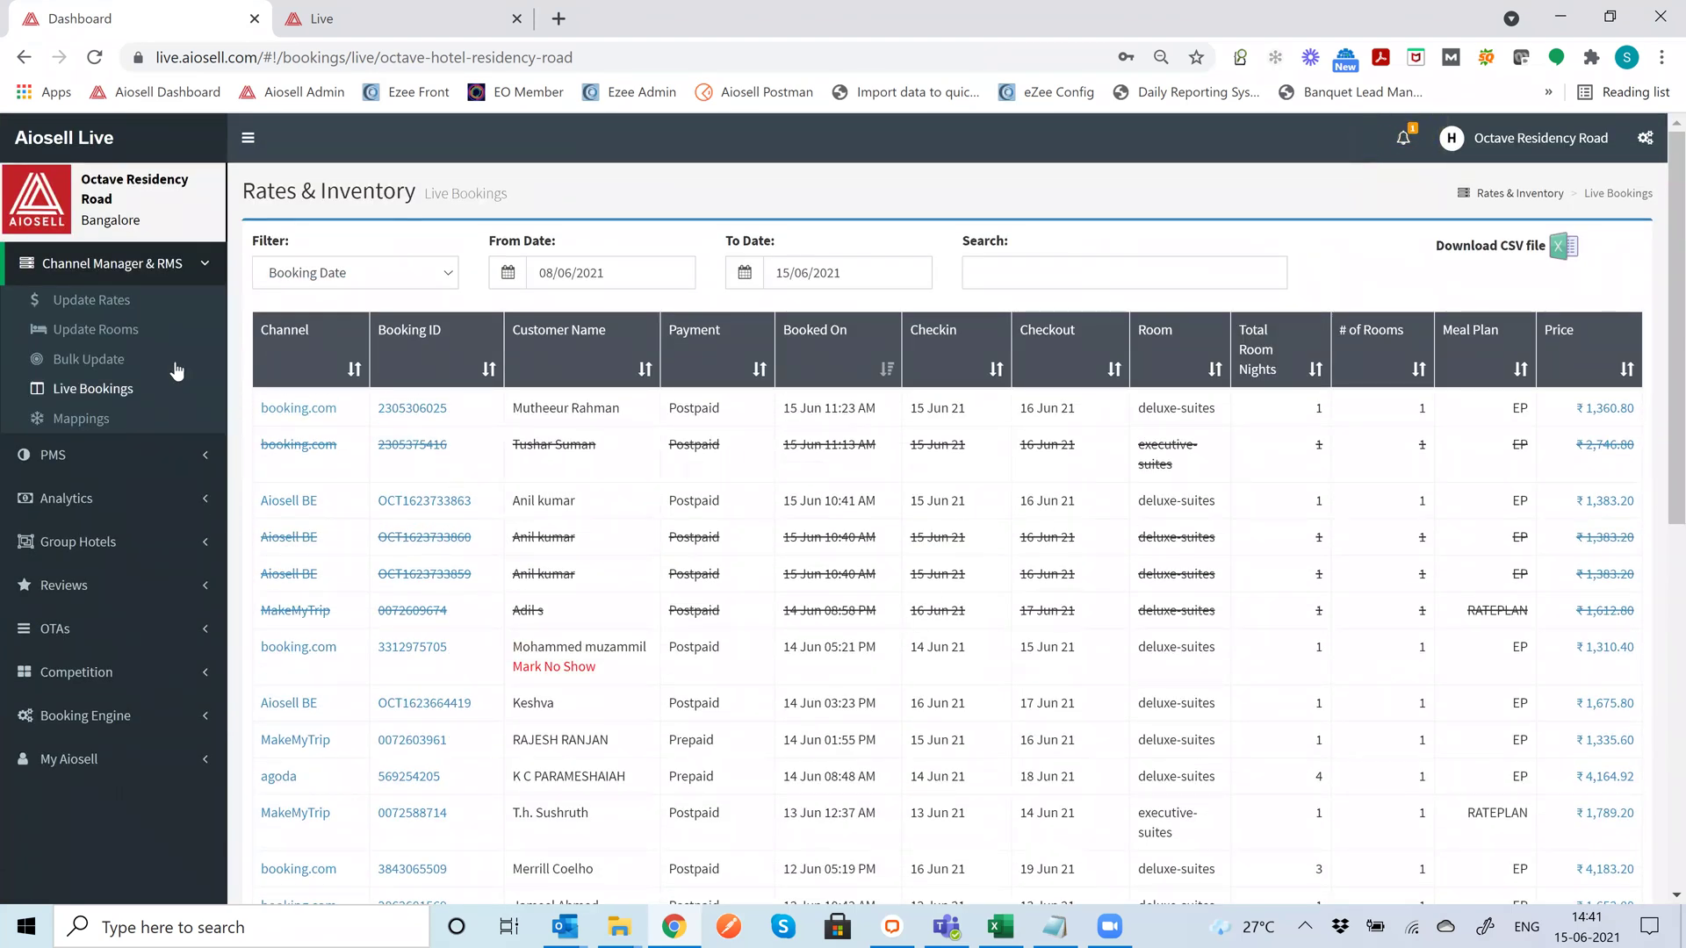
pyautogui.click(88, 358)
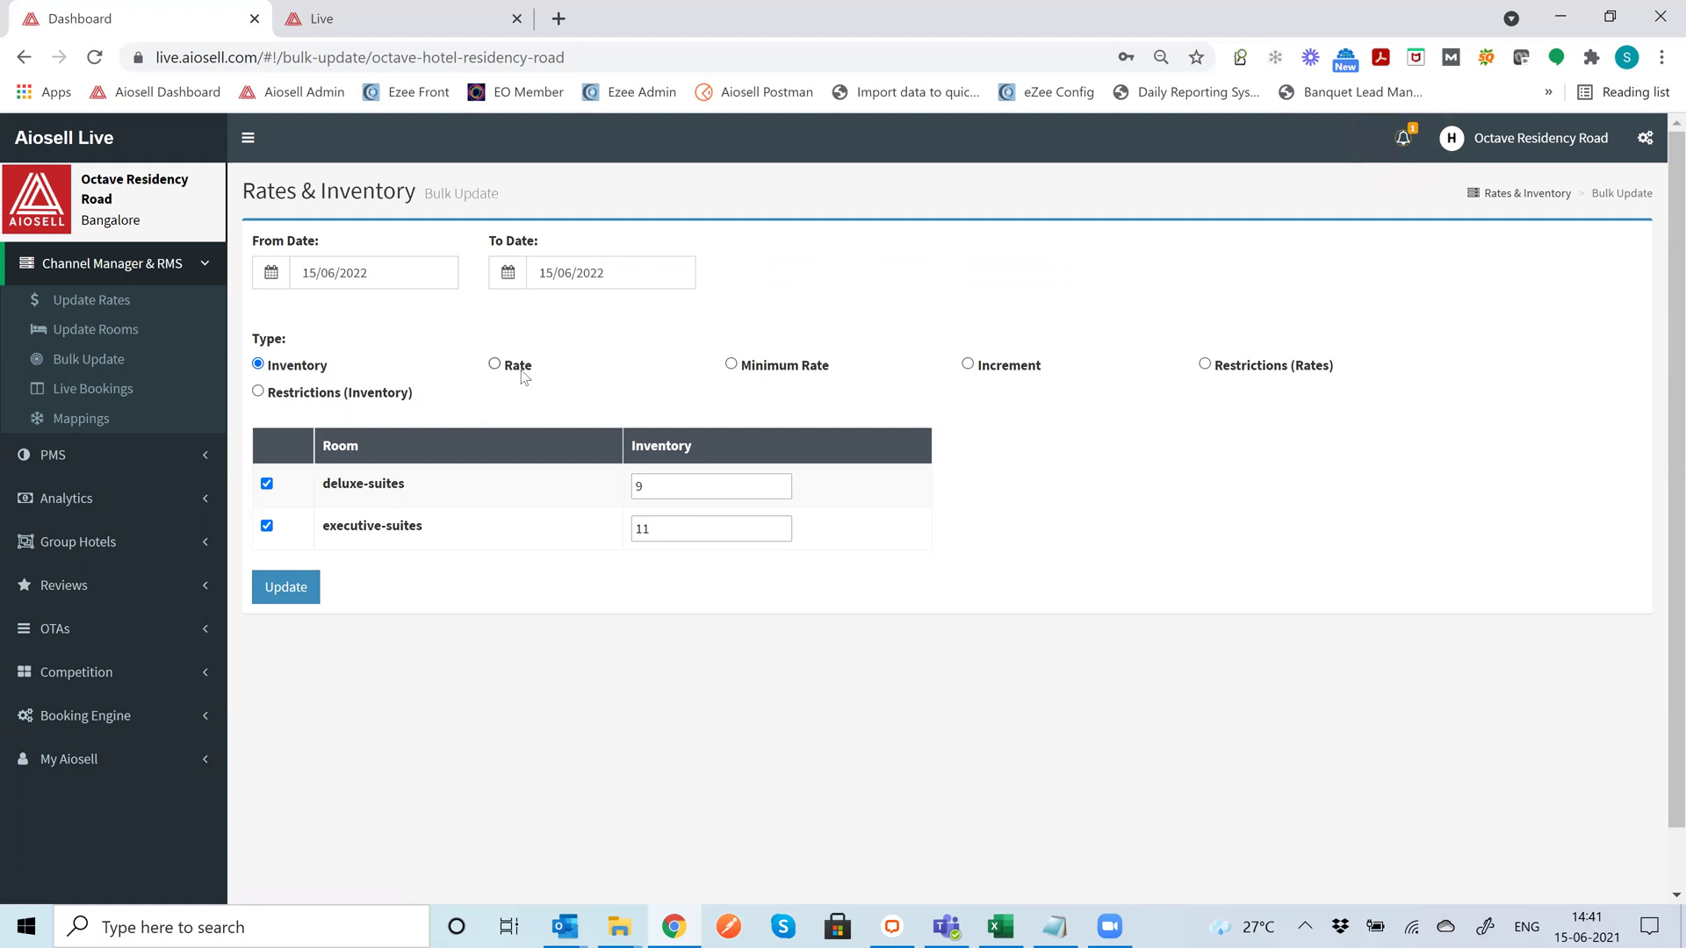
# - Keep the bulk inventory date range at 15/06/2022 to 15/06/2022 for both room types
pyautogui.click(351, 279)
pyautogui.click(604, 277)
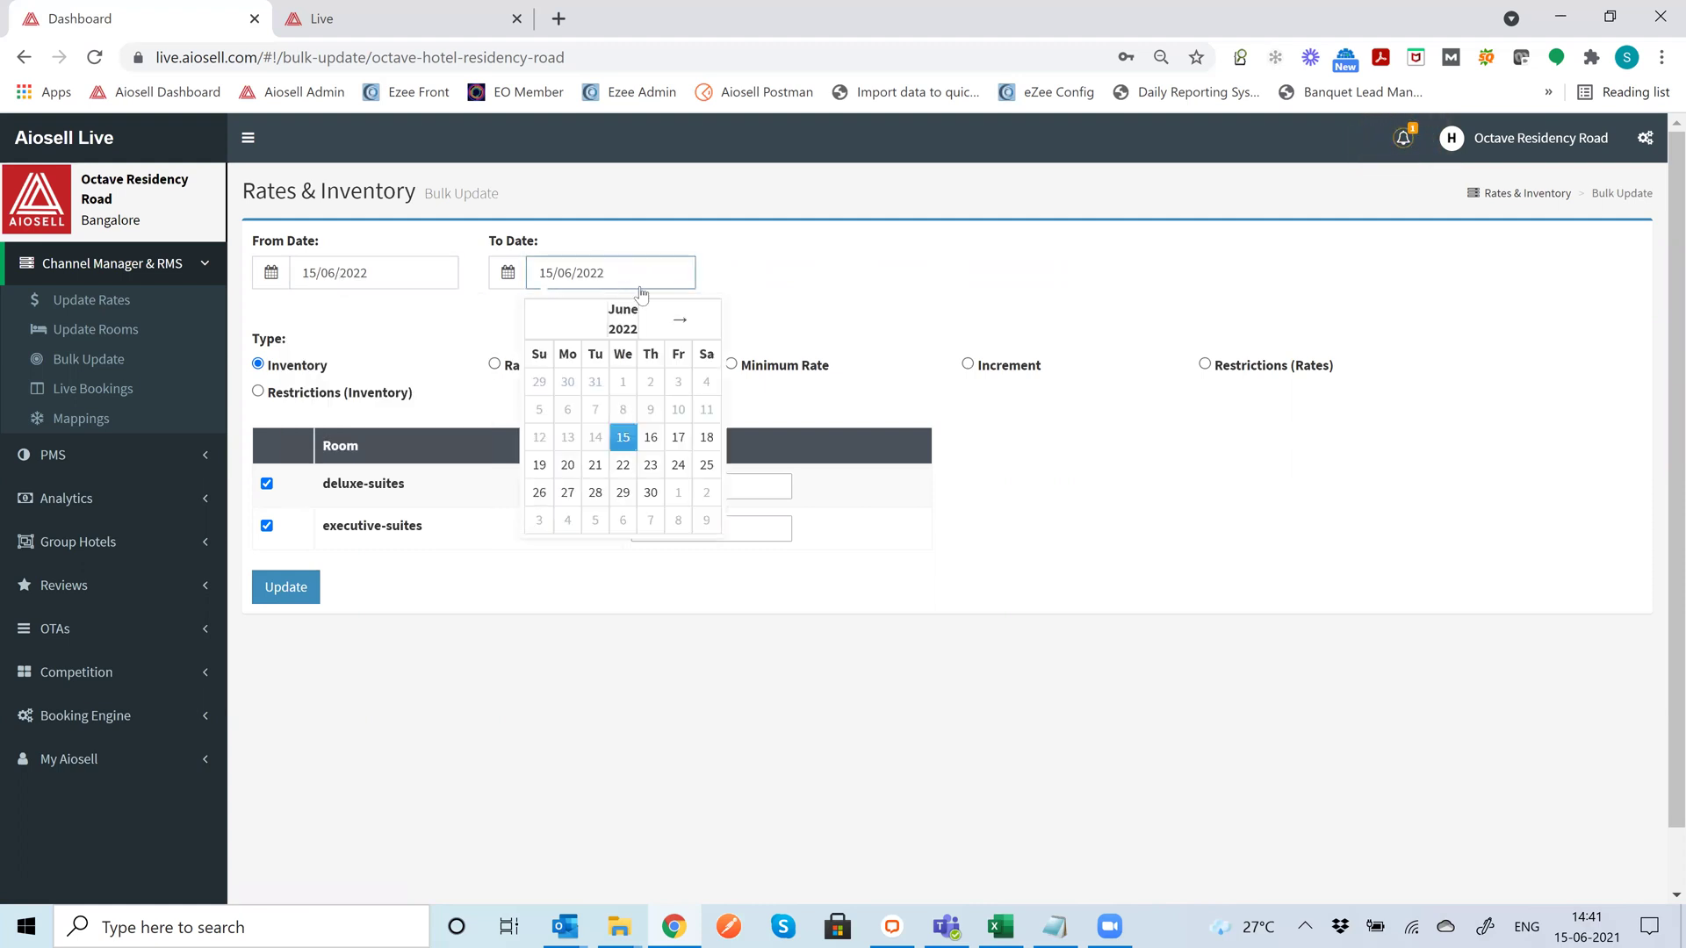
pyautogui.click(888, 343)
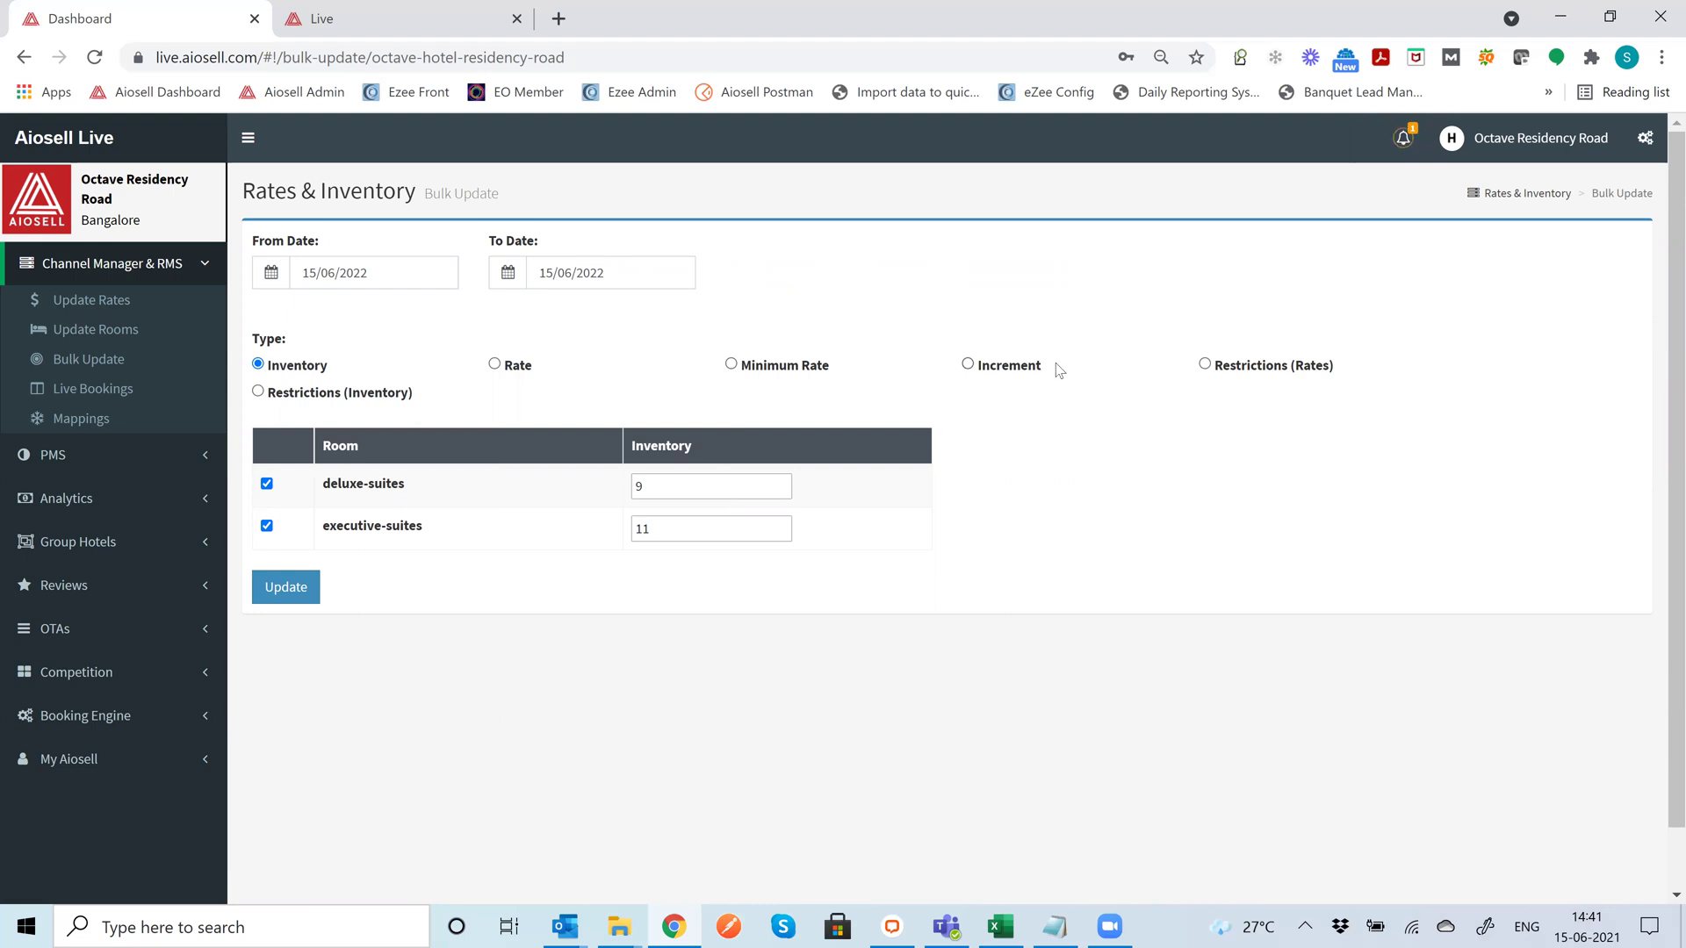
# - Switch the bulk update to Restrictions (Rates) from 15 to 17 June 2022
pyautogui.click(1204, 364)
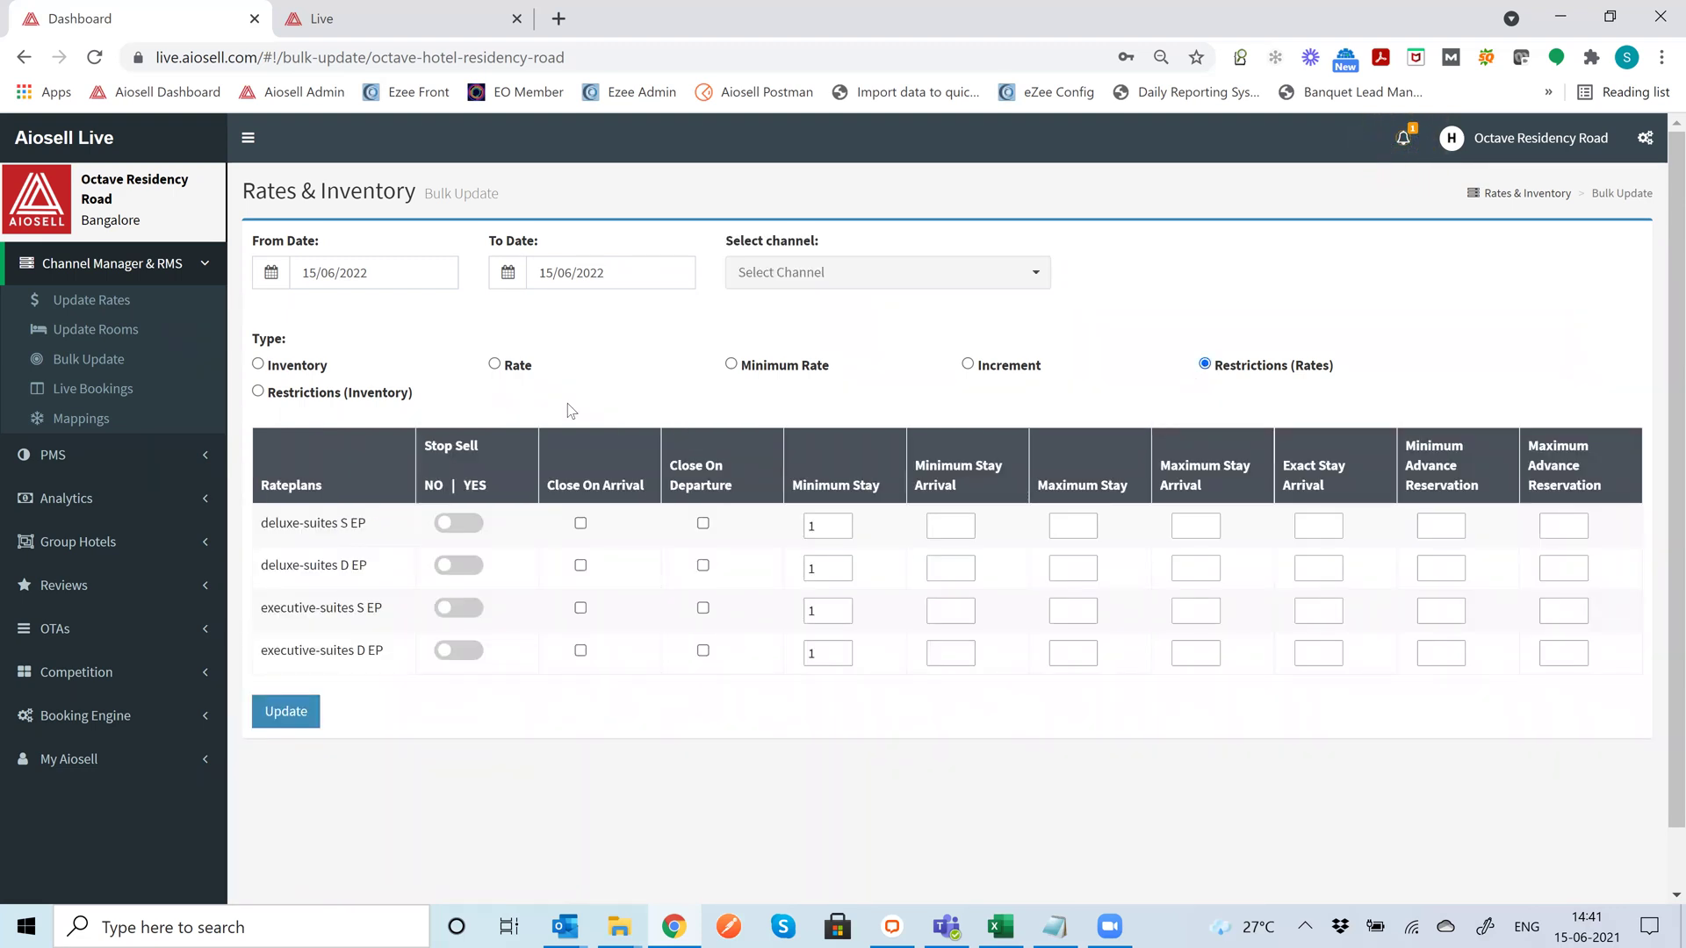
pyautogui.click(338, 279)
pyautogui.click(496, 293)
pyautogui.click(540, 273)
pyautogui.click(683, 437)
# - Select agoda, booking.com, travelguru and expedia as the channels to update
pyautogui.click(903, 268)
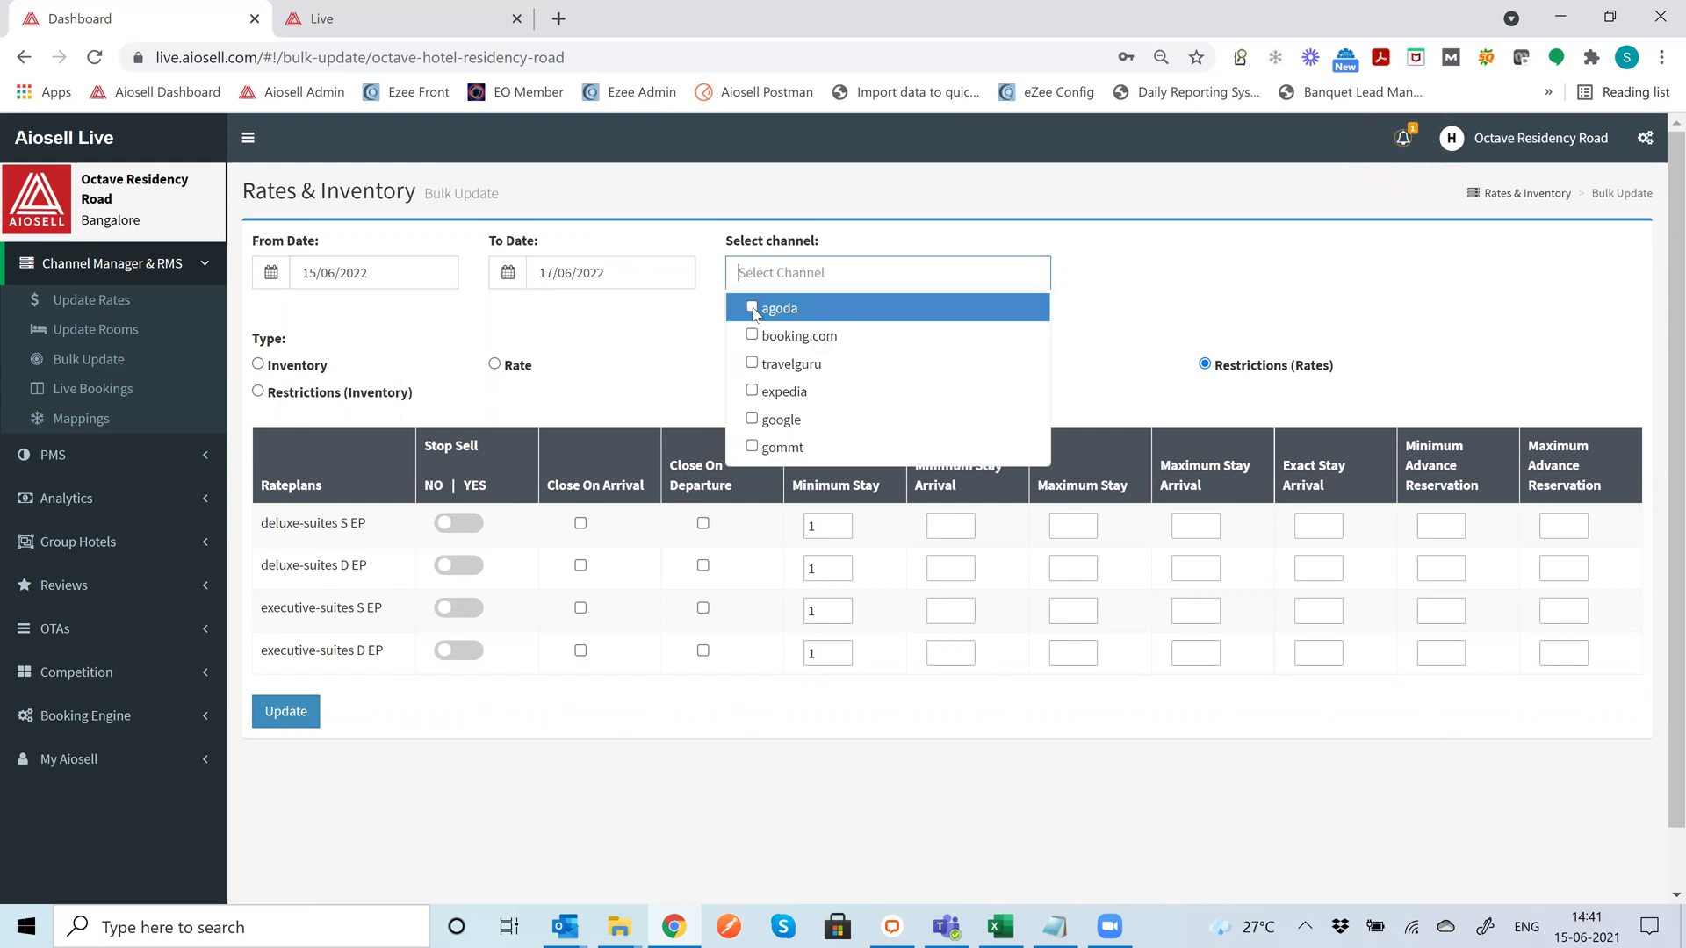
pyautogui.click(754, 309)
pyautogui.click(752, 337)
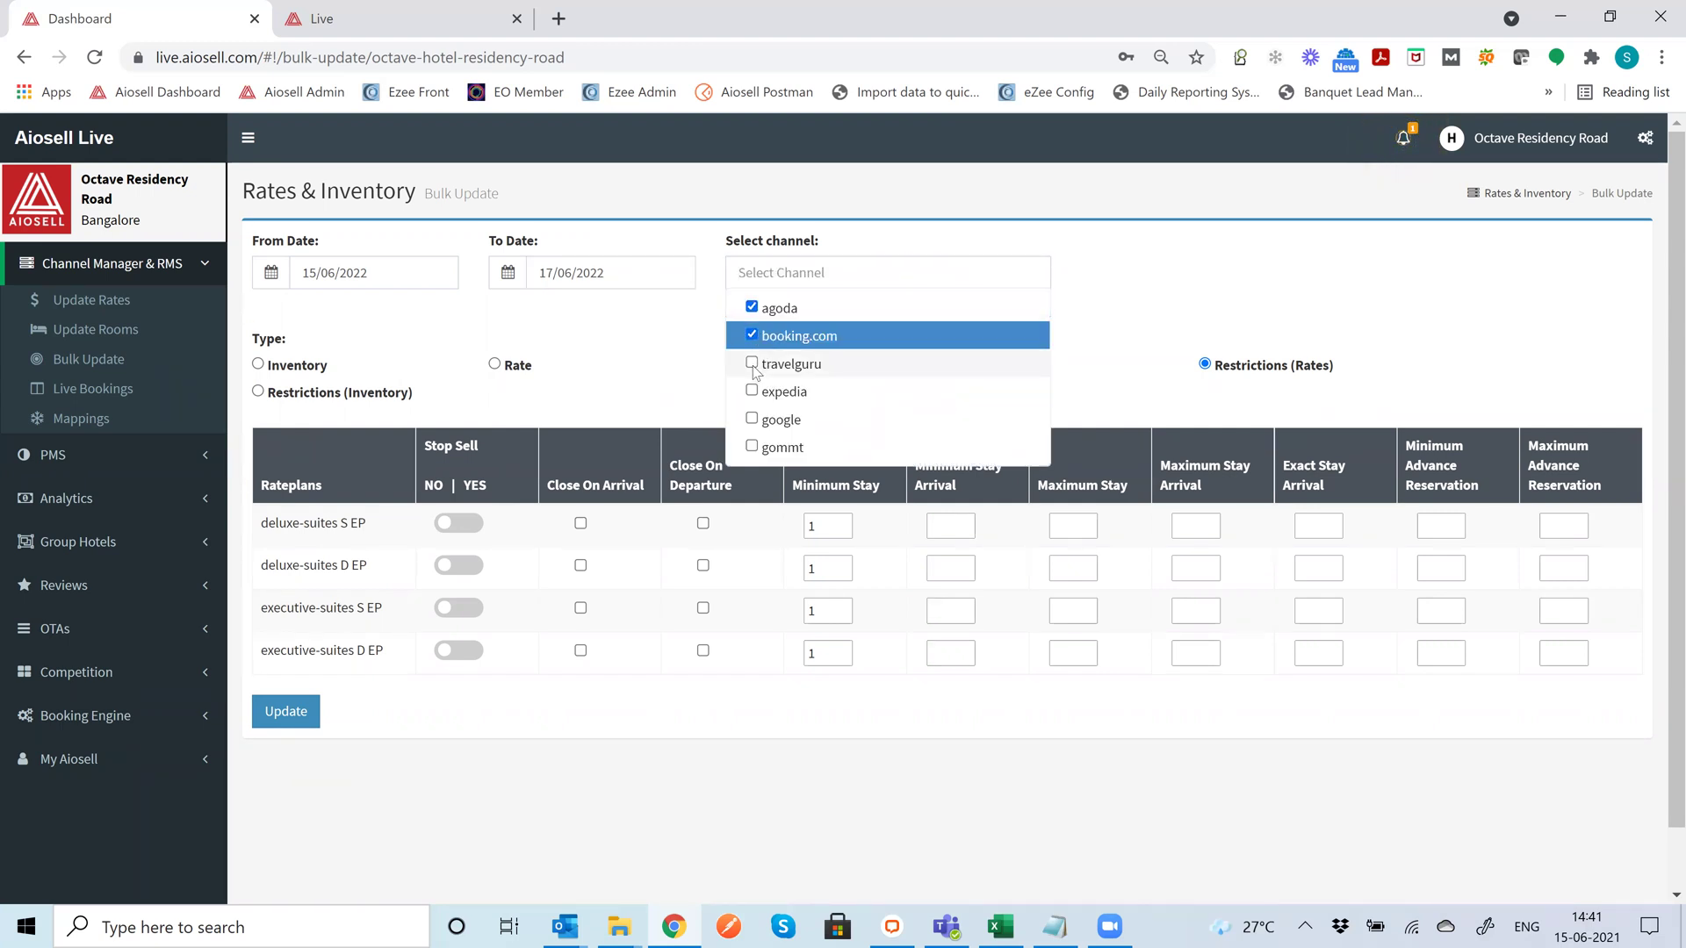
pyautogui.click(753, 367)
pyautogui.click(753, 395)
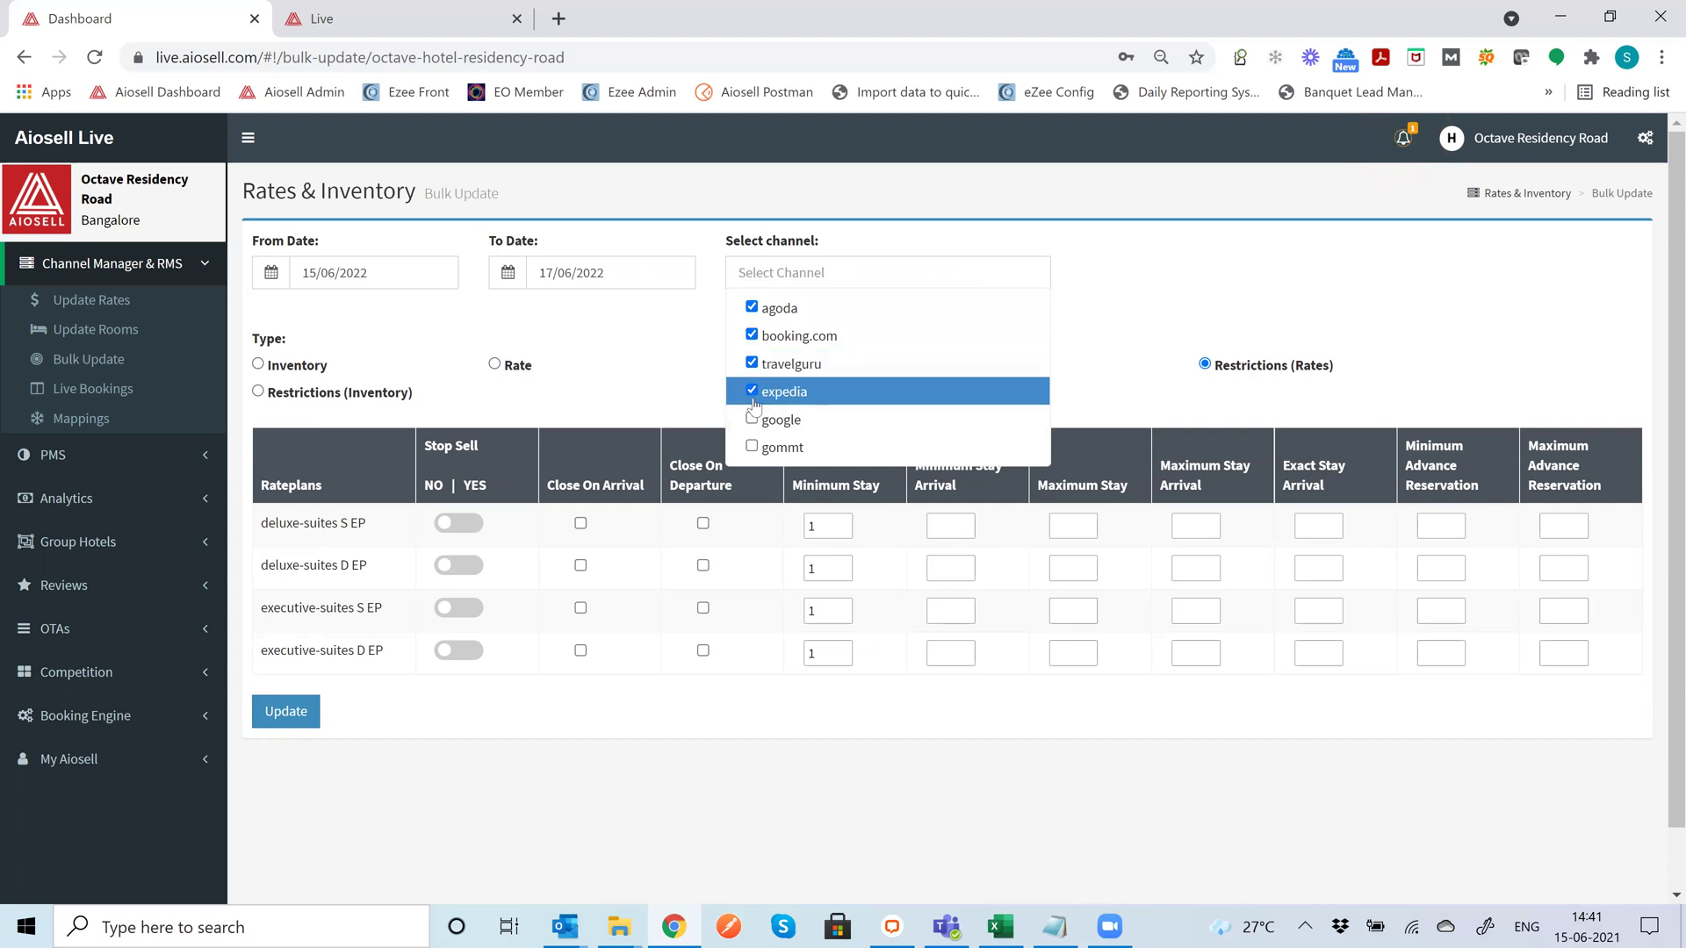
pyautogui.click(1083, 361)
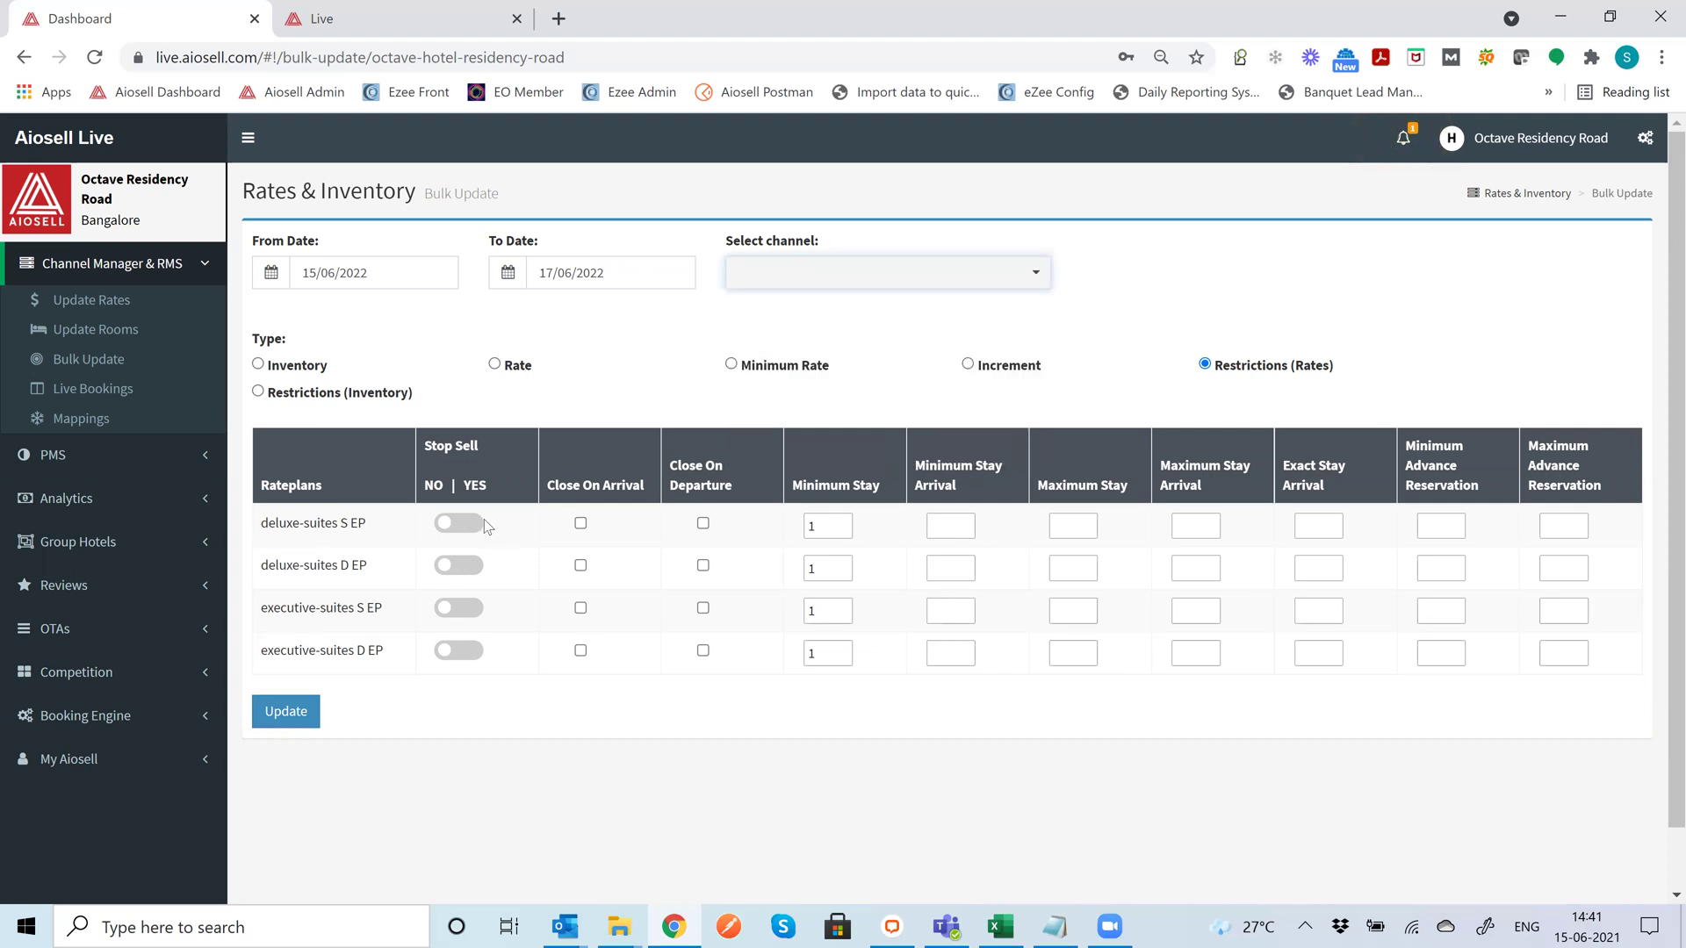
# - Turn Stop Sell to YES for deluxe-suites S EP and executive-suites D EP
pyautogui.click(471, 524)
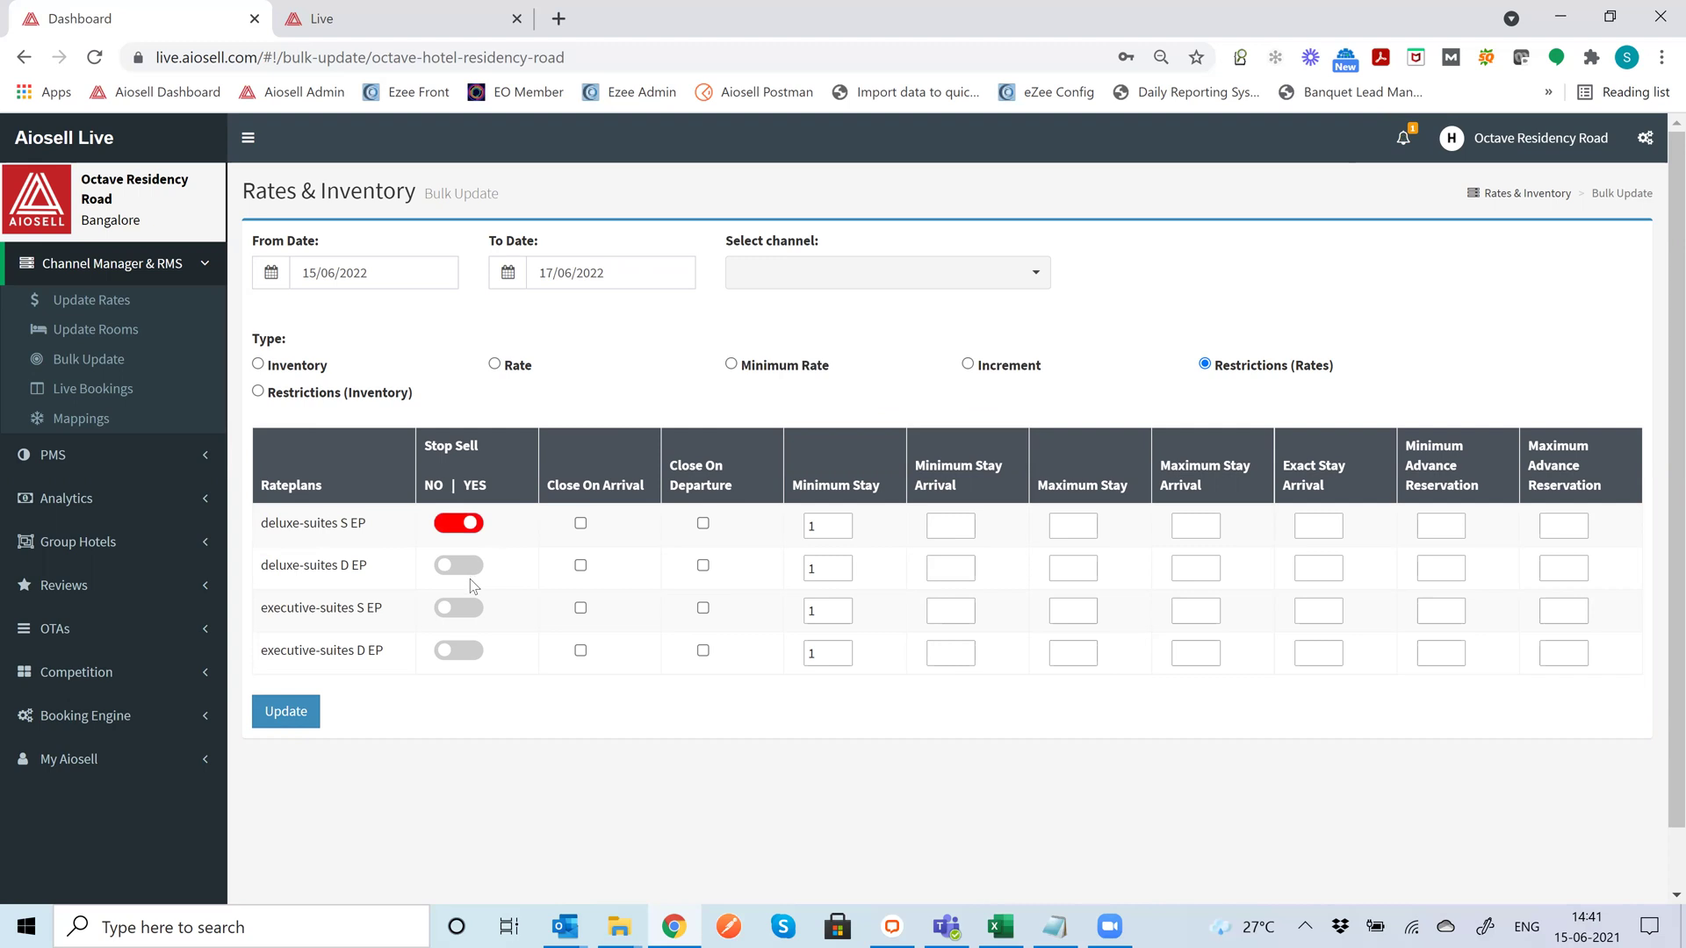
pyautogui.click(466, 650)
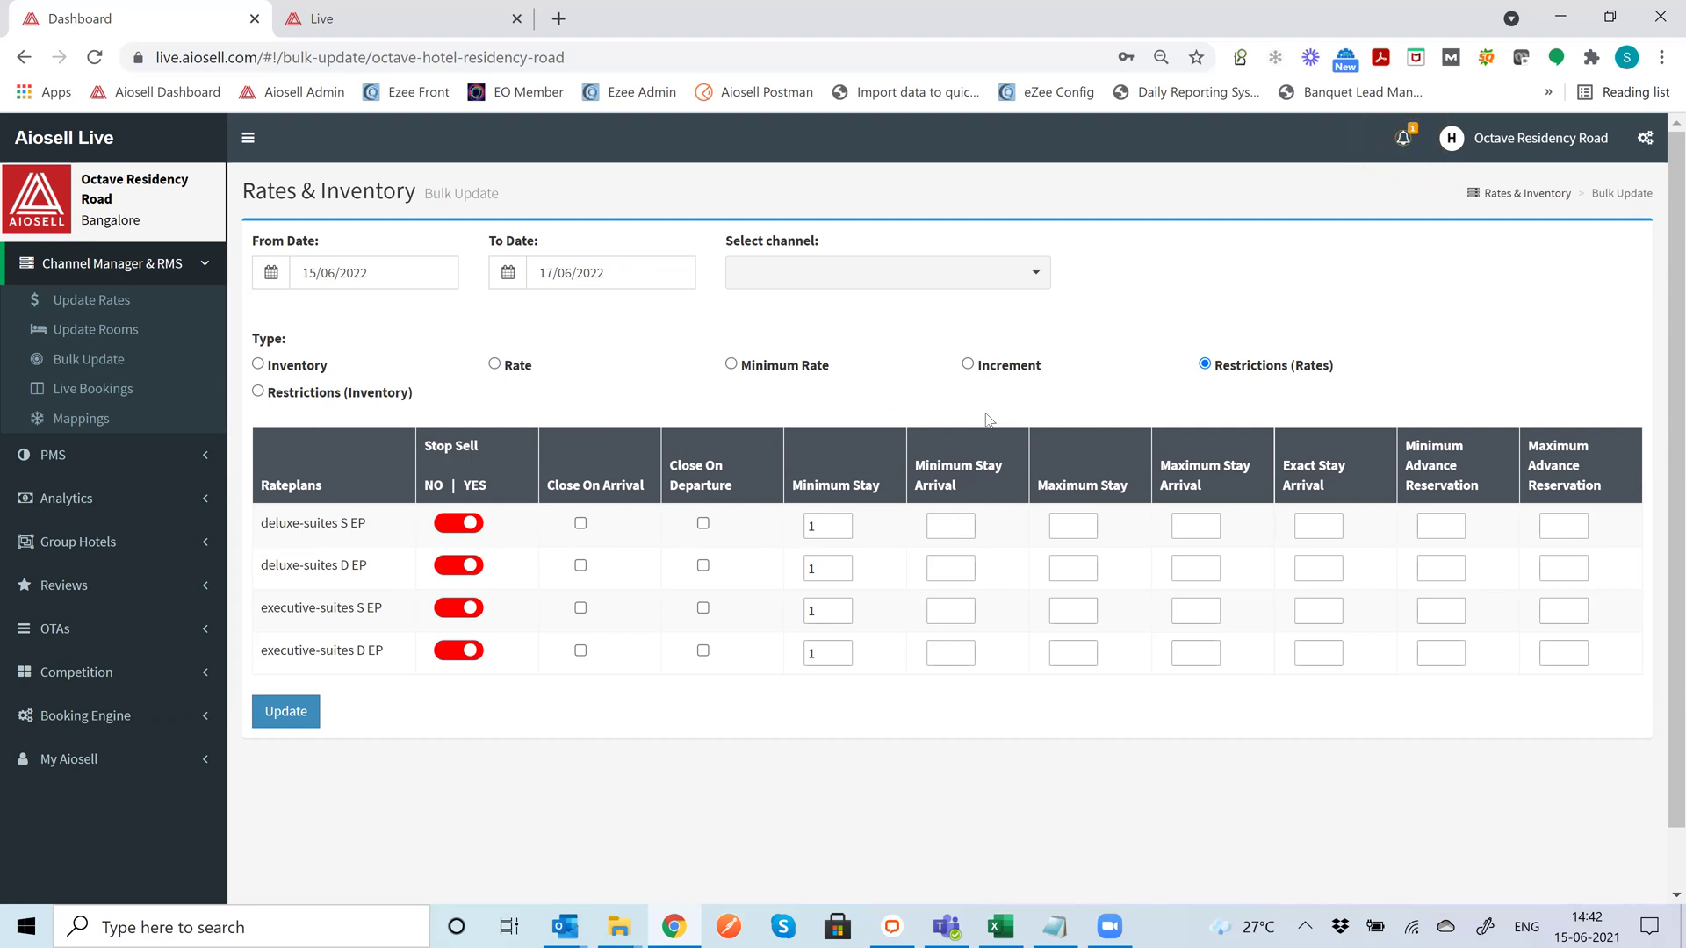
pyautogui.click(875, 275)
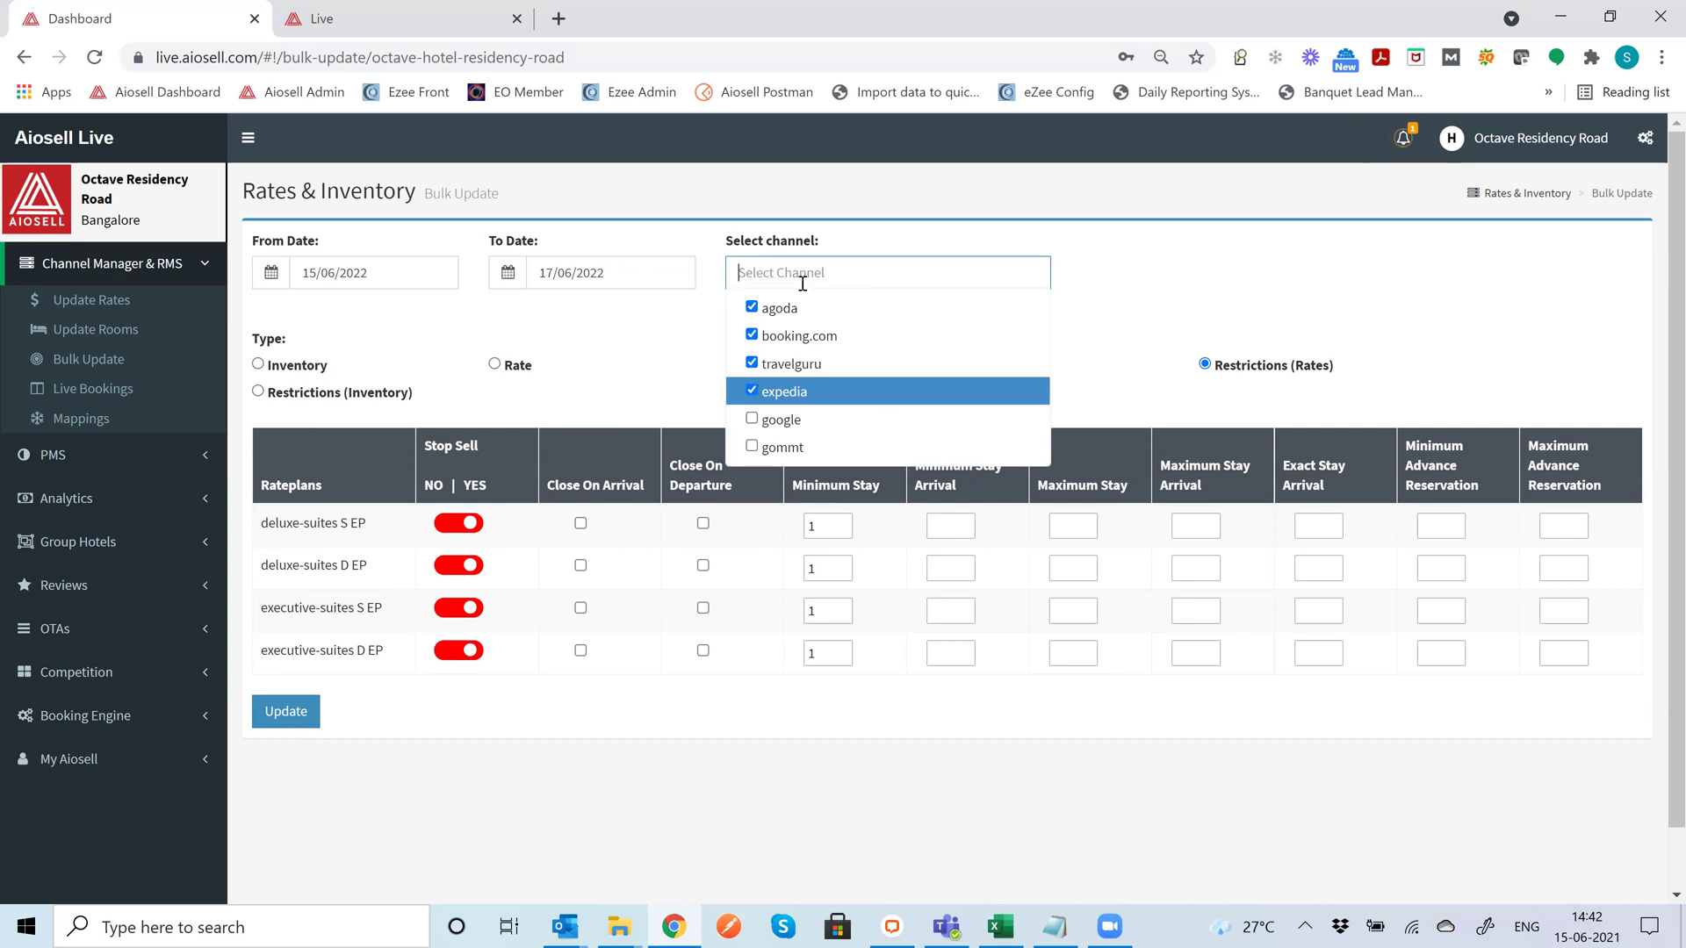
pyautogui.click(1114, 366)
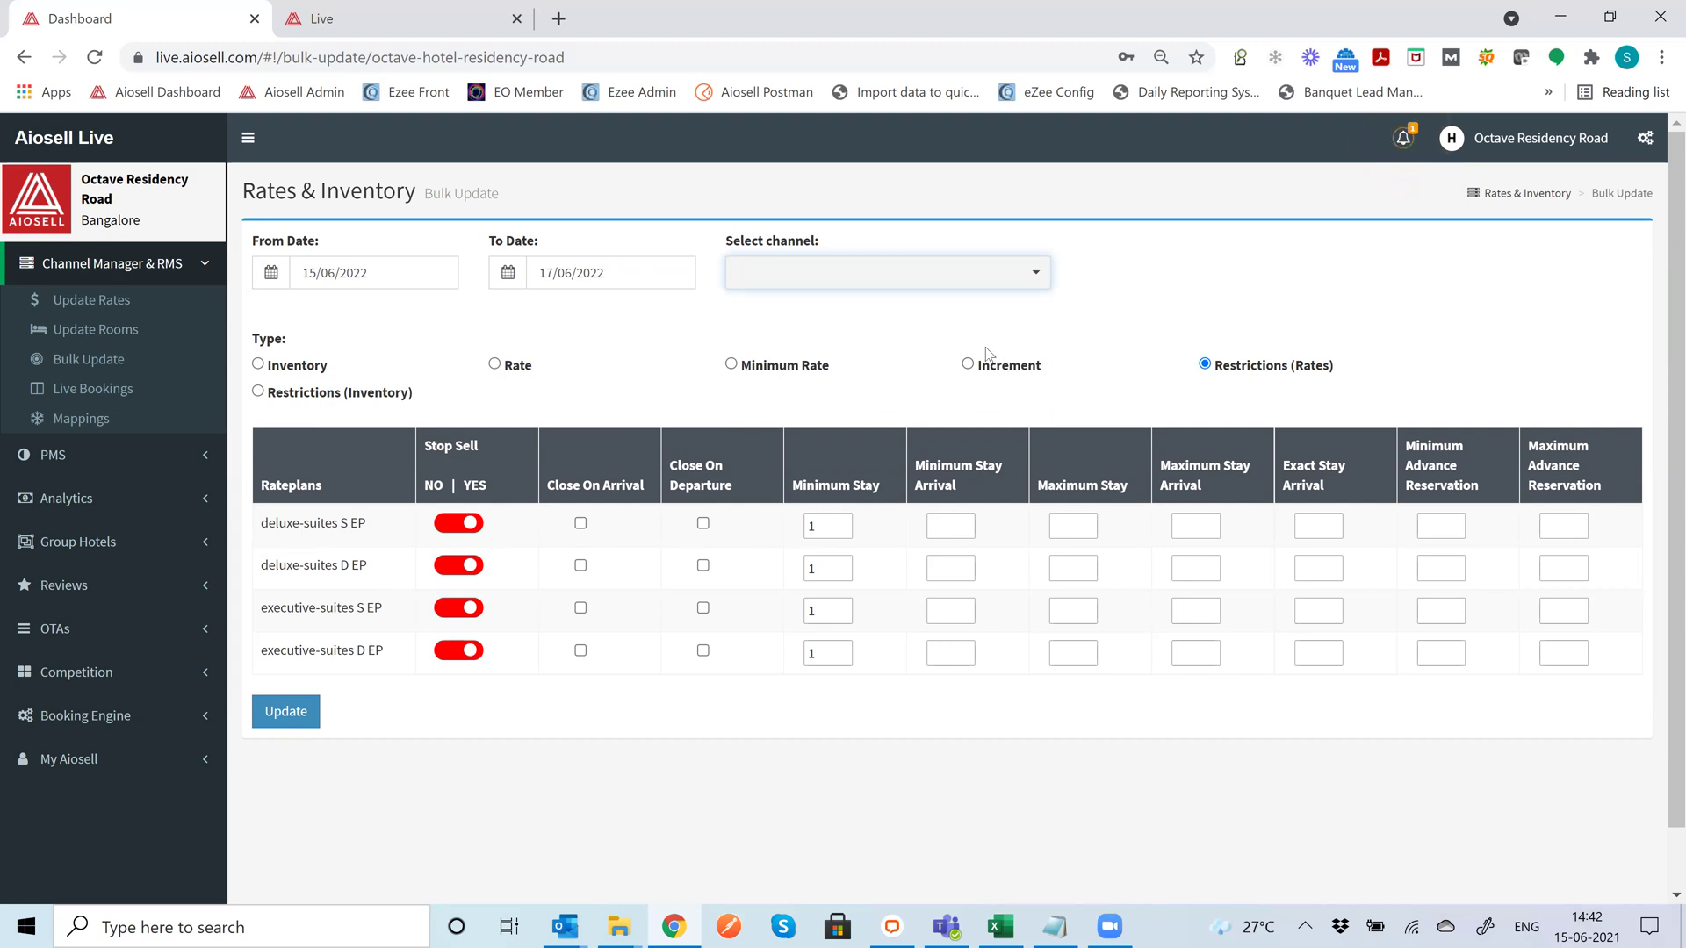
pyautogui.click(98, 422)
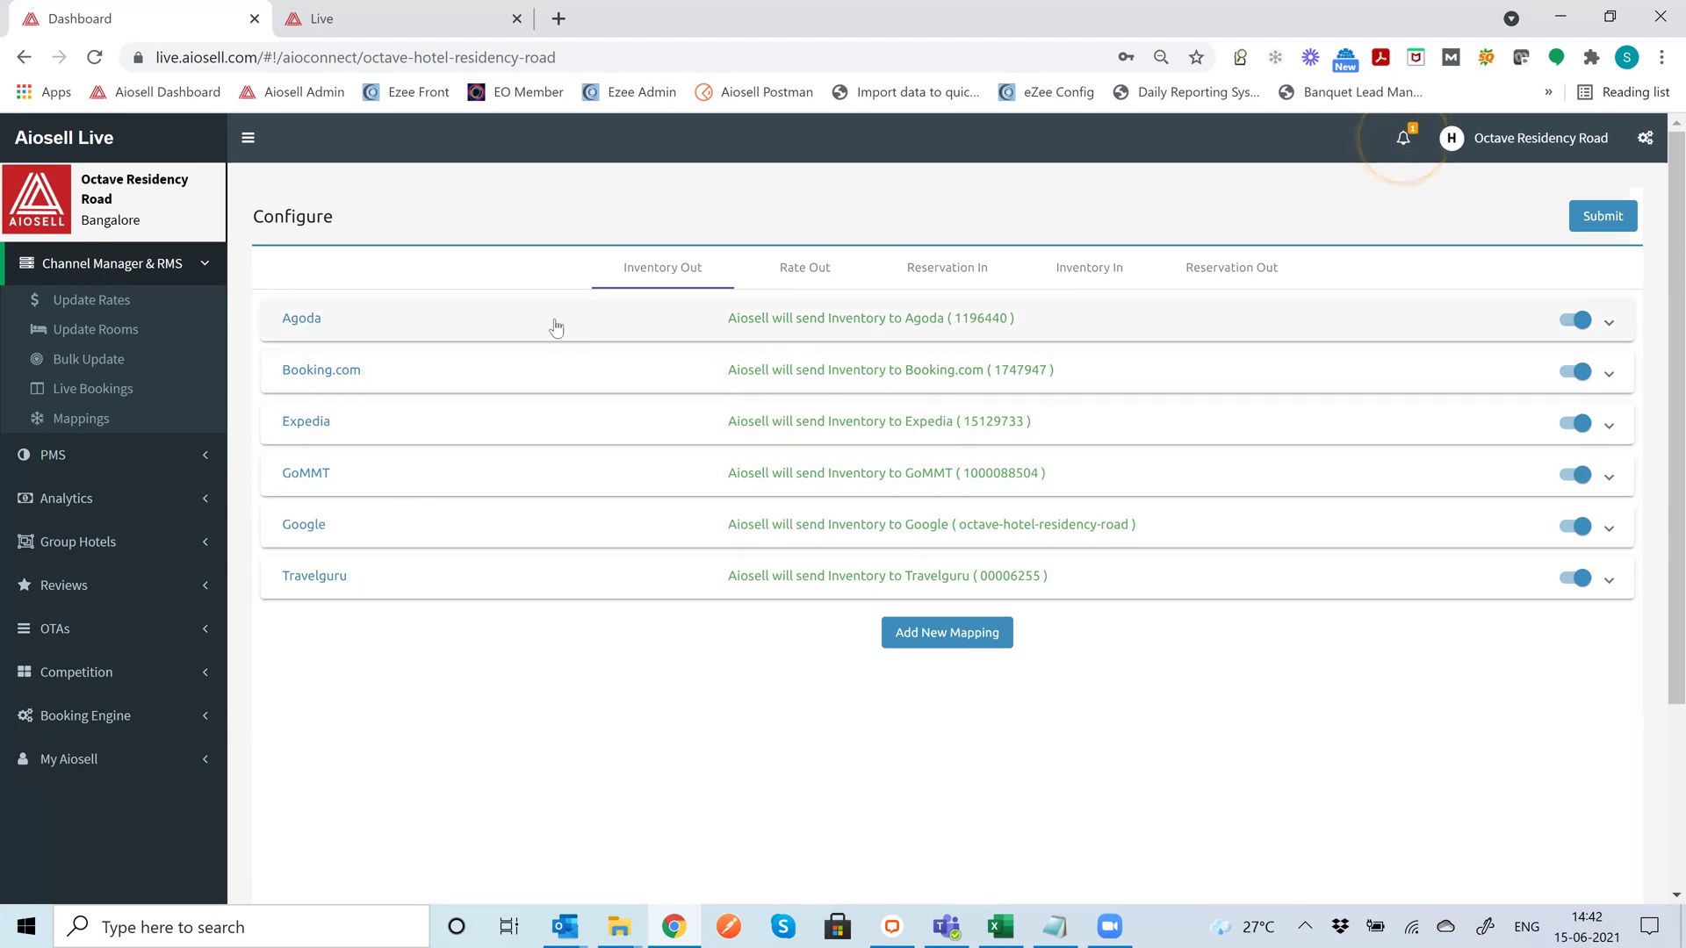
# - Show the Rate Out list sending rates to Agoda, Booking.com, Expedia, GoMMT, Google and Travelguru
pyautogui.click(821, 268)
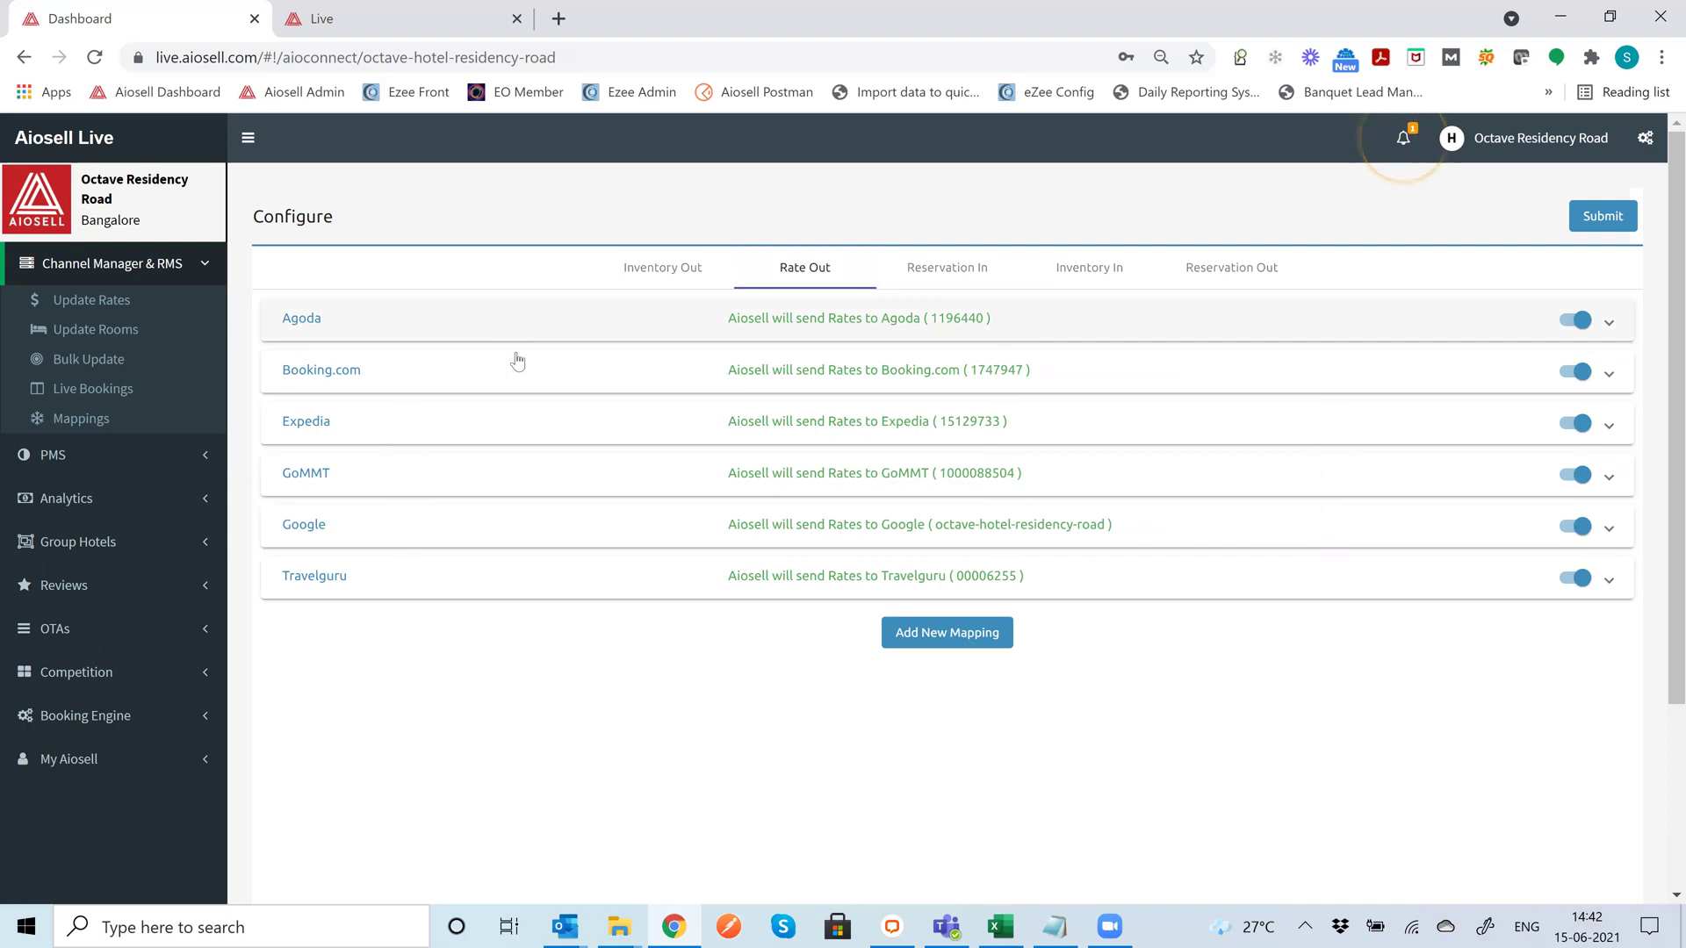
# - Enter 1.1 as the Channel Multiplier in the Booking.com Rate Out mapping
pyautogui.click(520, 383)
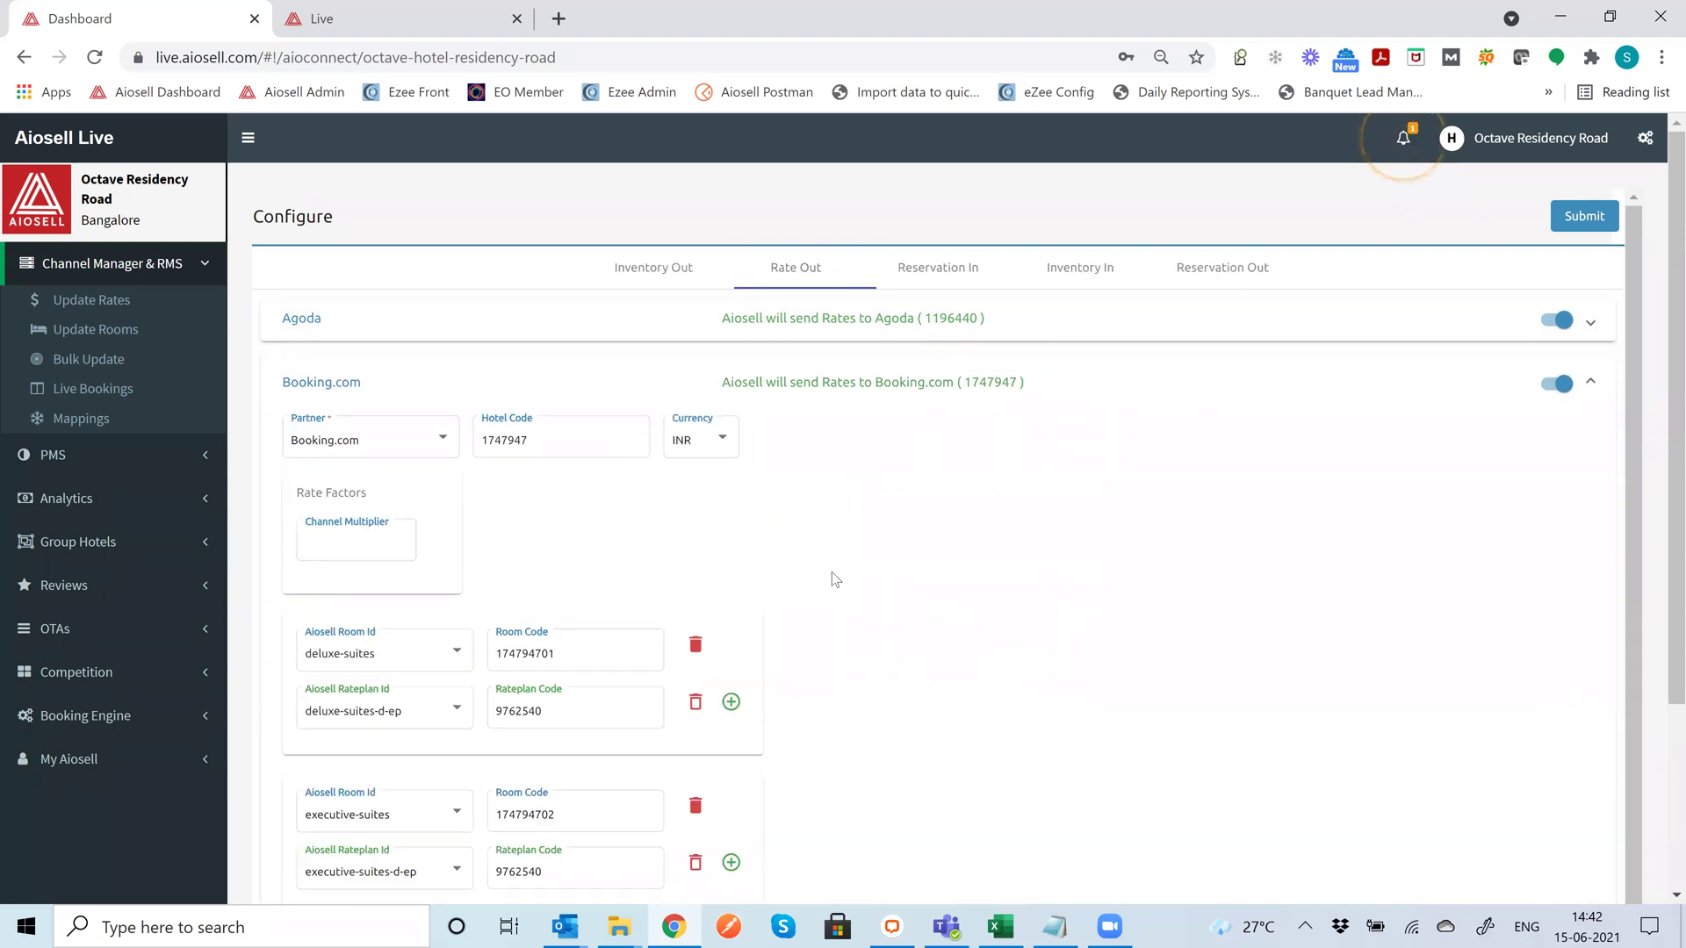
pyautogui.scroll(-1, 832, 578)
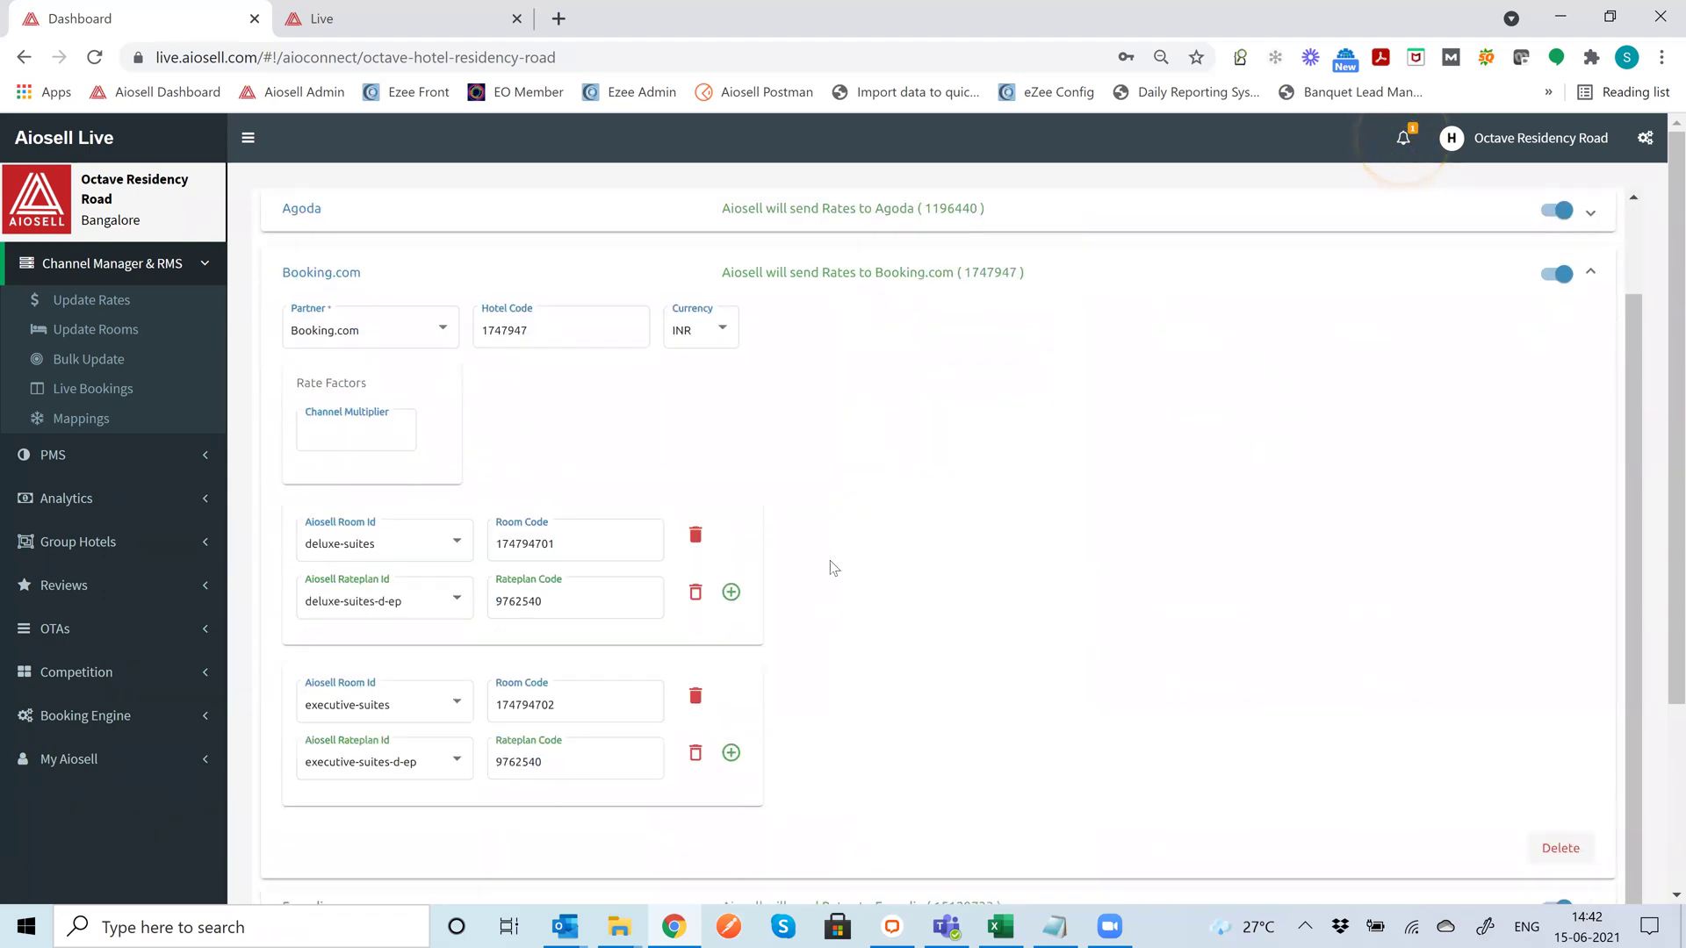
pyautogui.scroll(2, 833, 568)
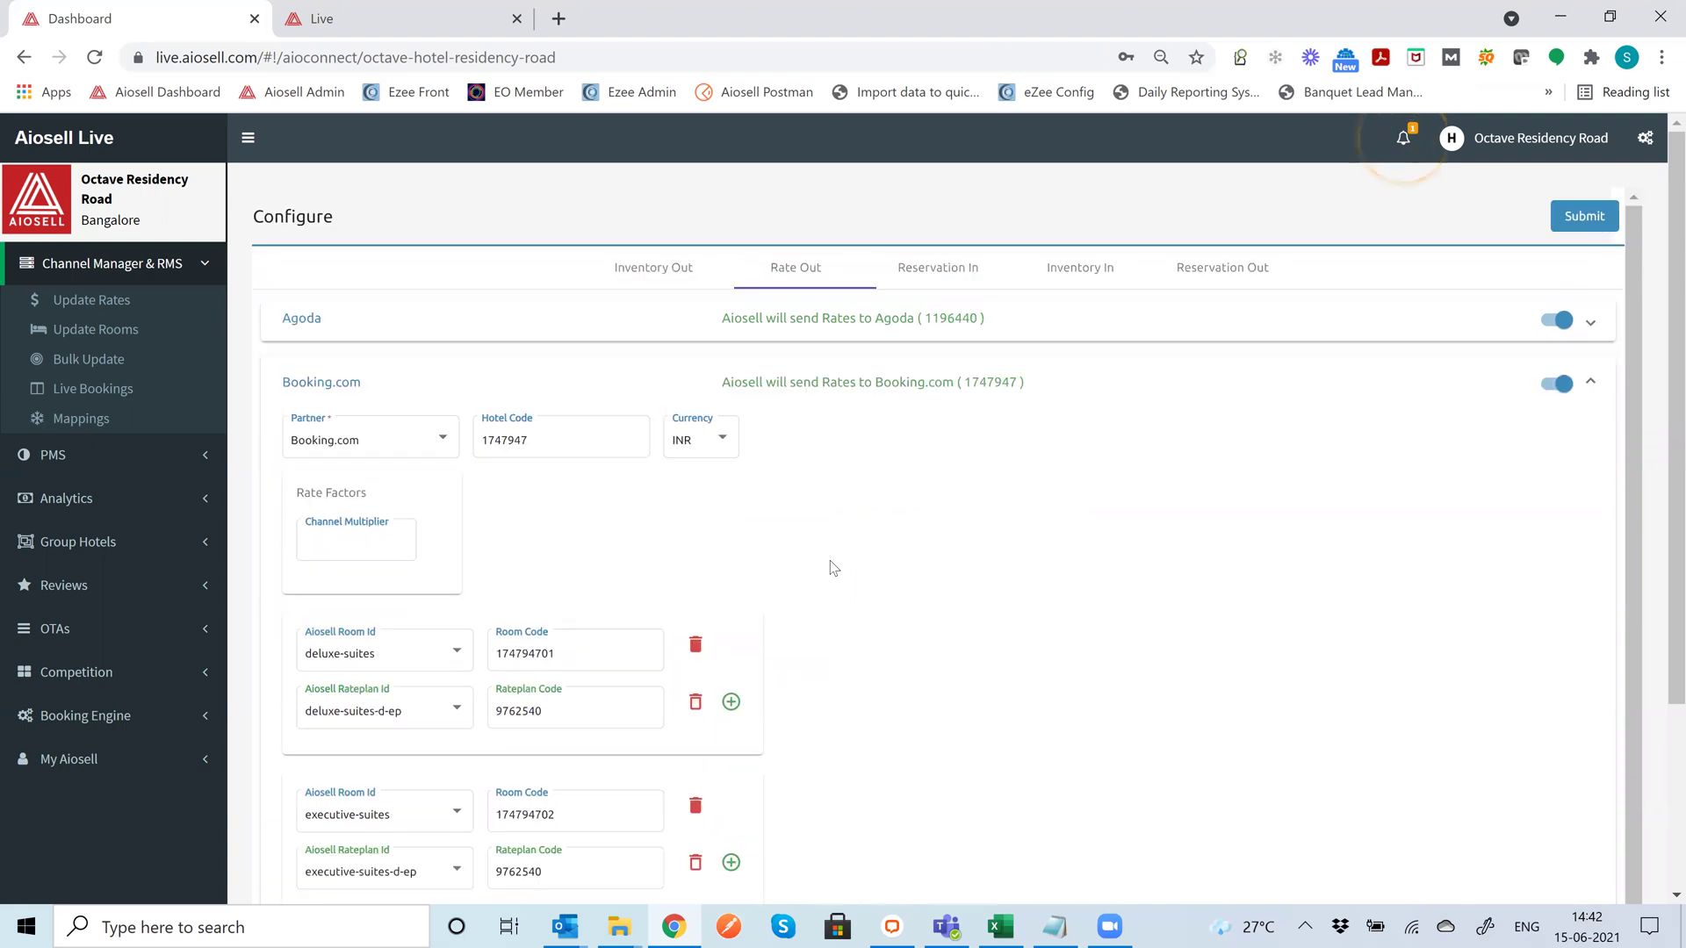
pyautogui.scroll(-2, 834, 568)
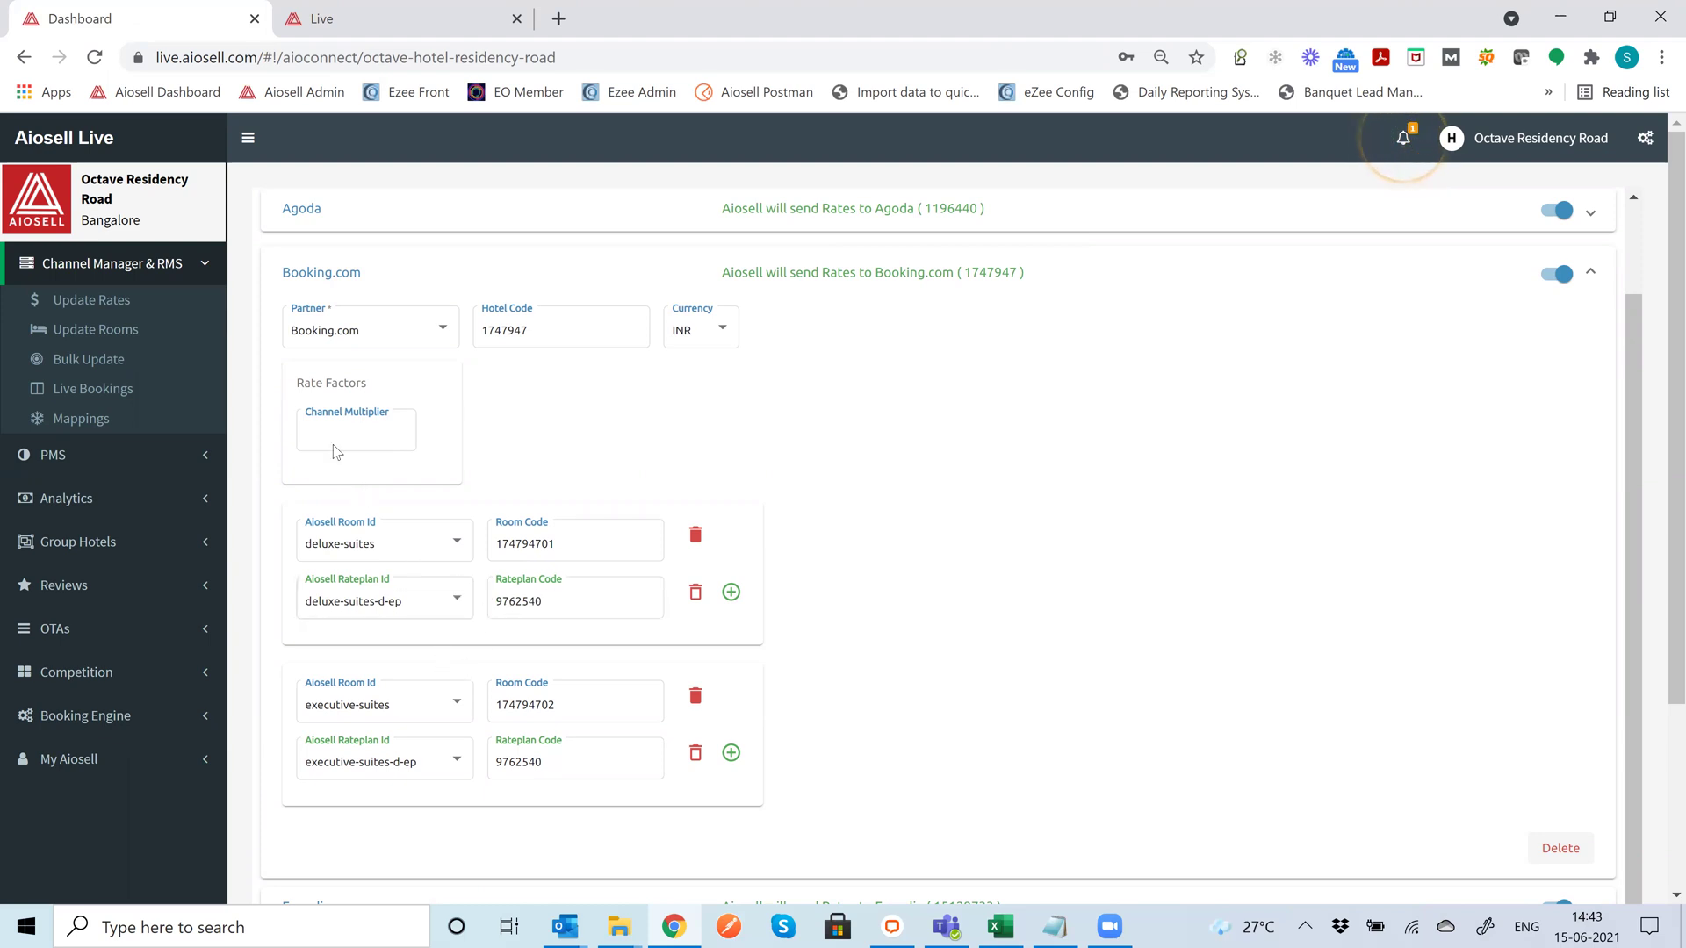
pyautogui.scroll(2, 456, 439)
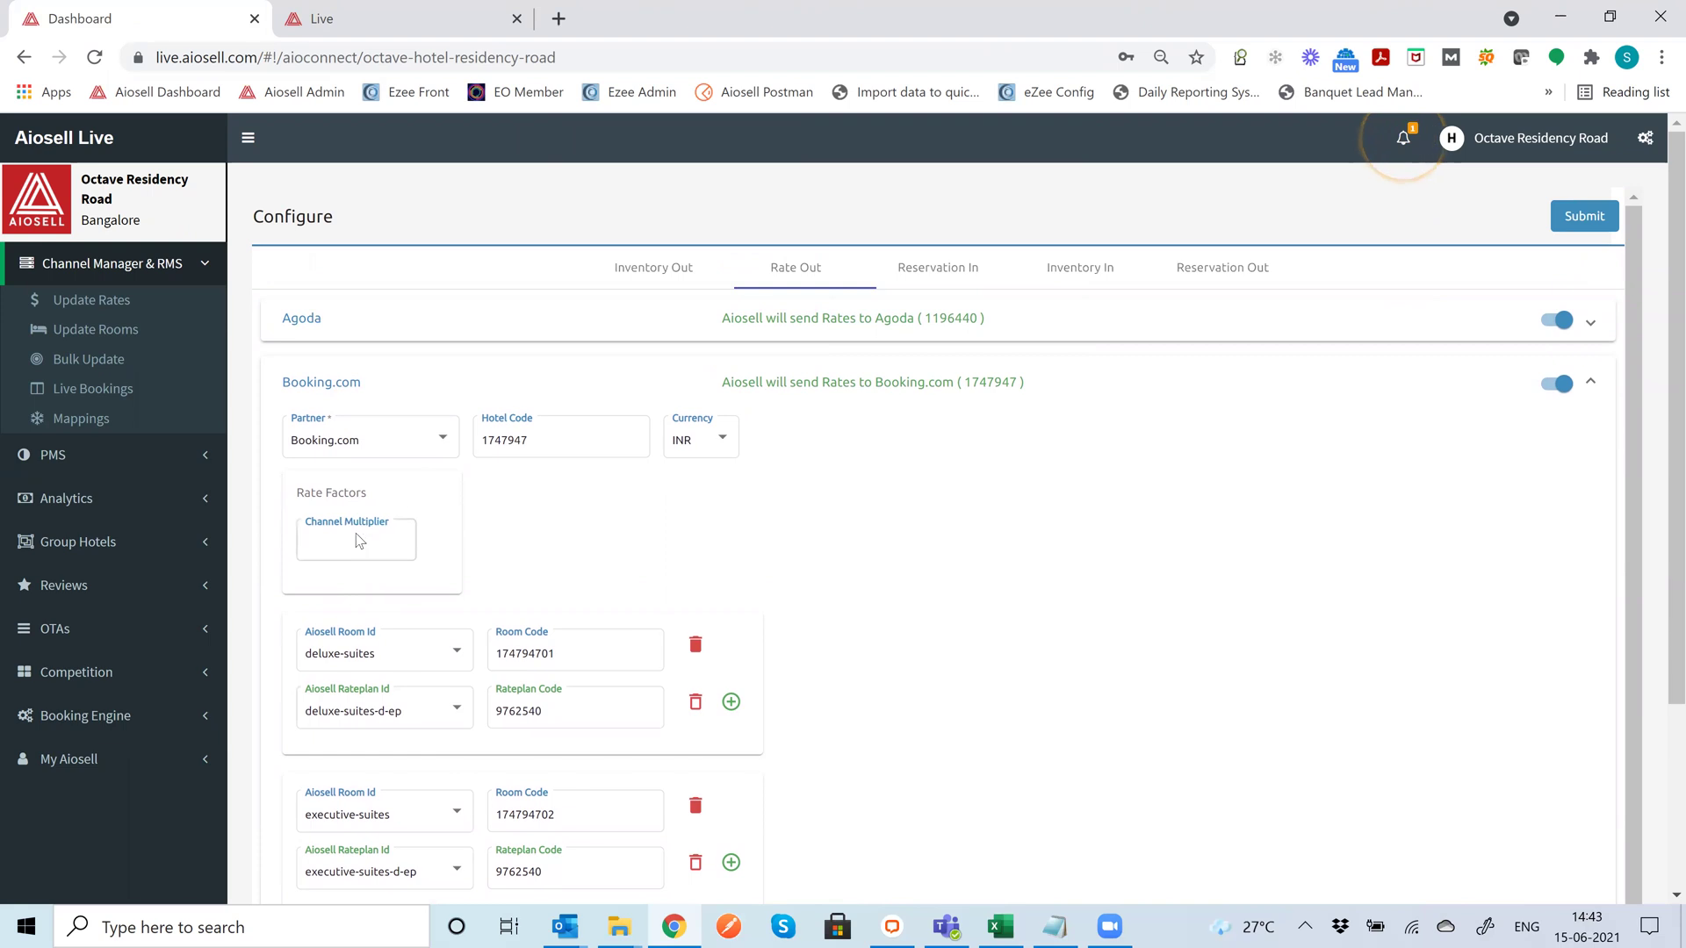
pyautogui.click(350, 543)
pyautogui.write('1.1')
pyautogui.click(516, 561)
pyautogui.click(331, 541)
pyautogui.click(843, 621)
pyautogui.scroll(-1, 944, 634)
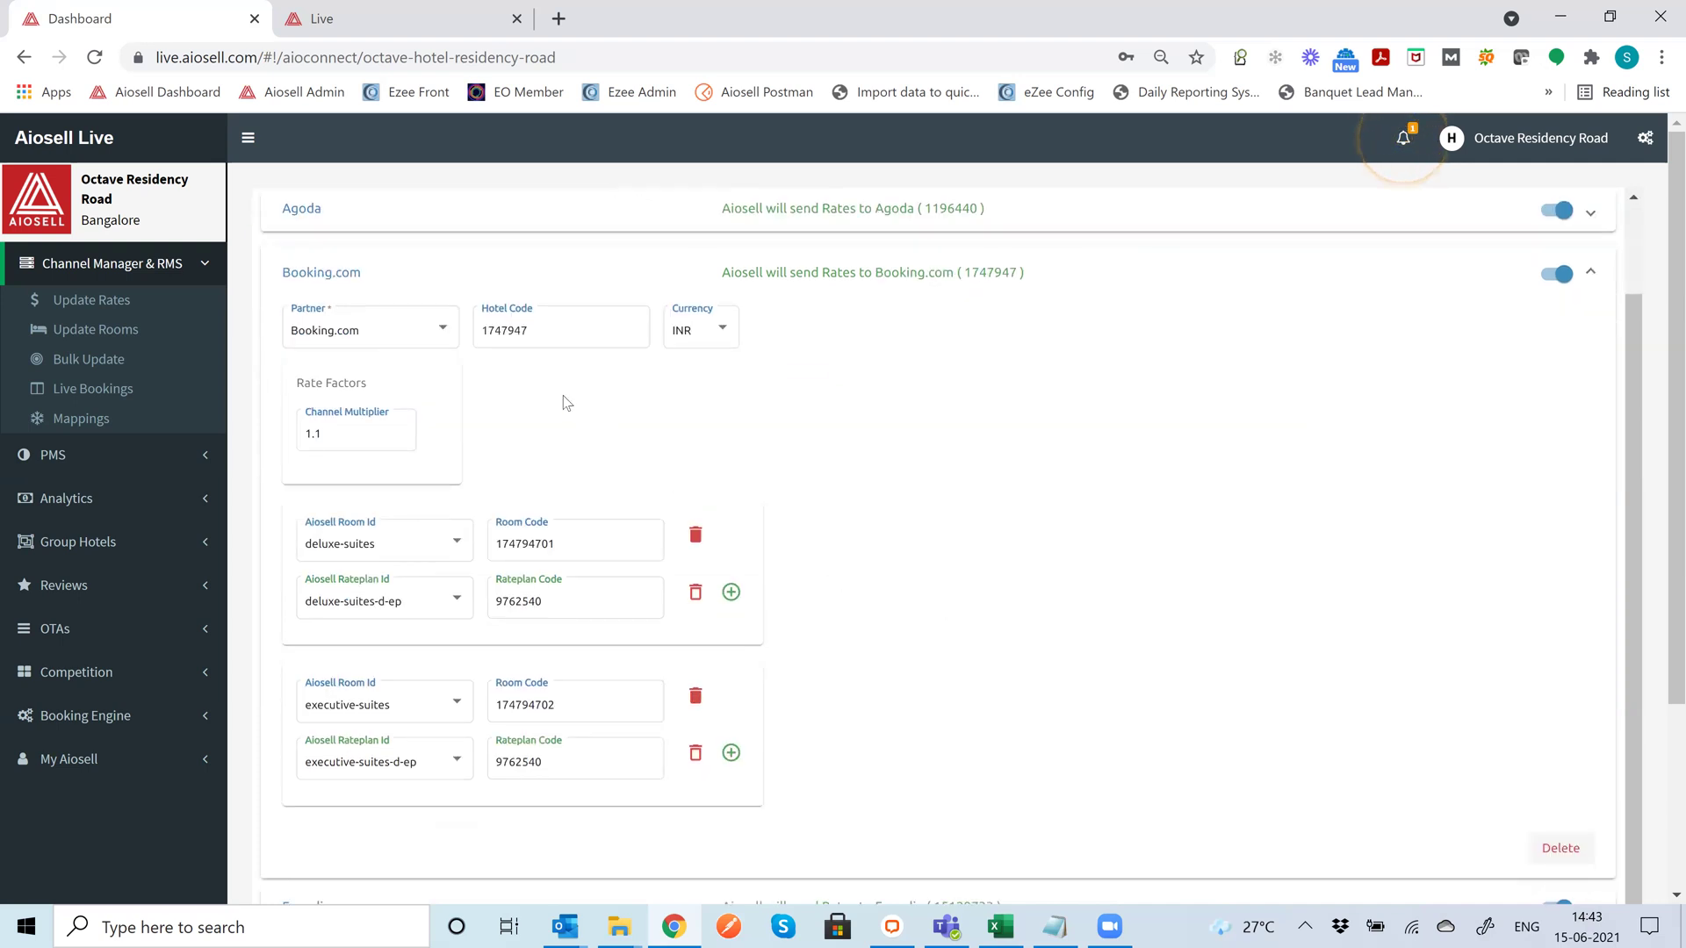
pyautogui.click(343, 275)
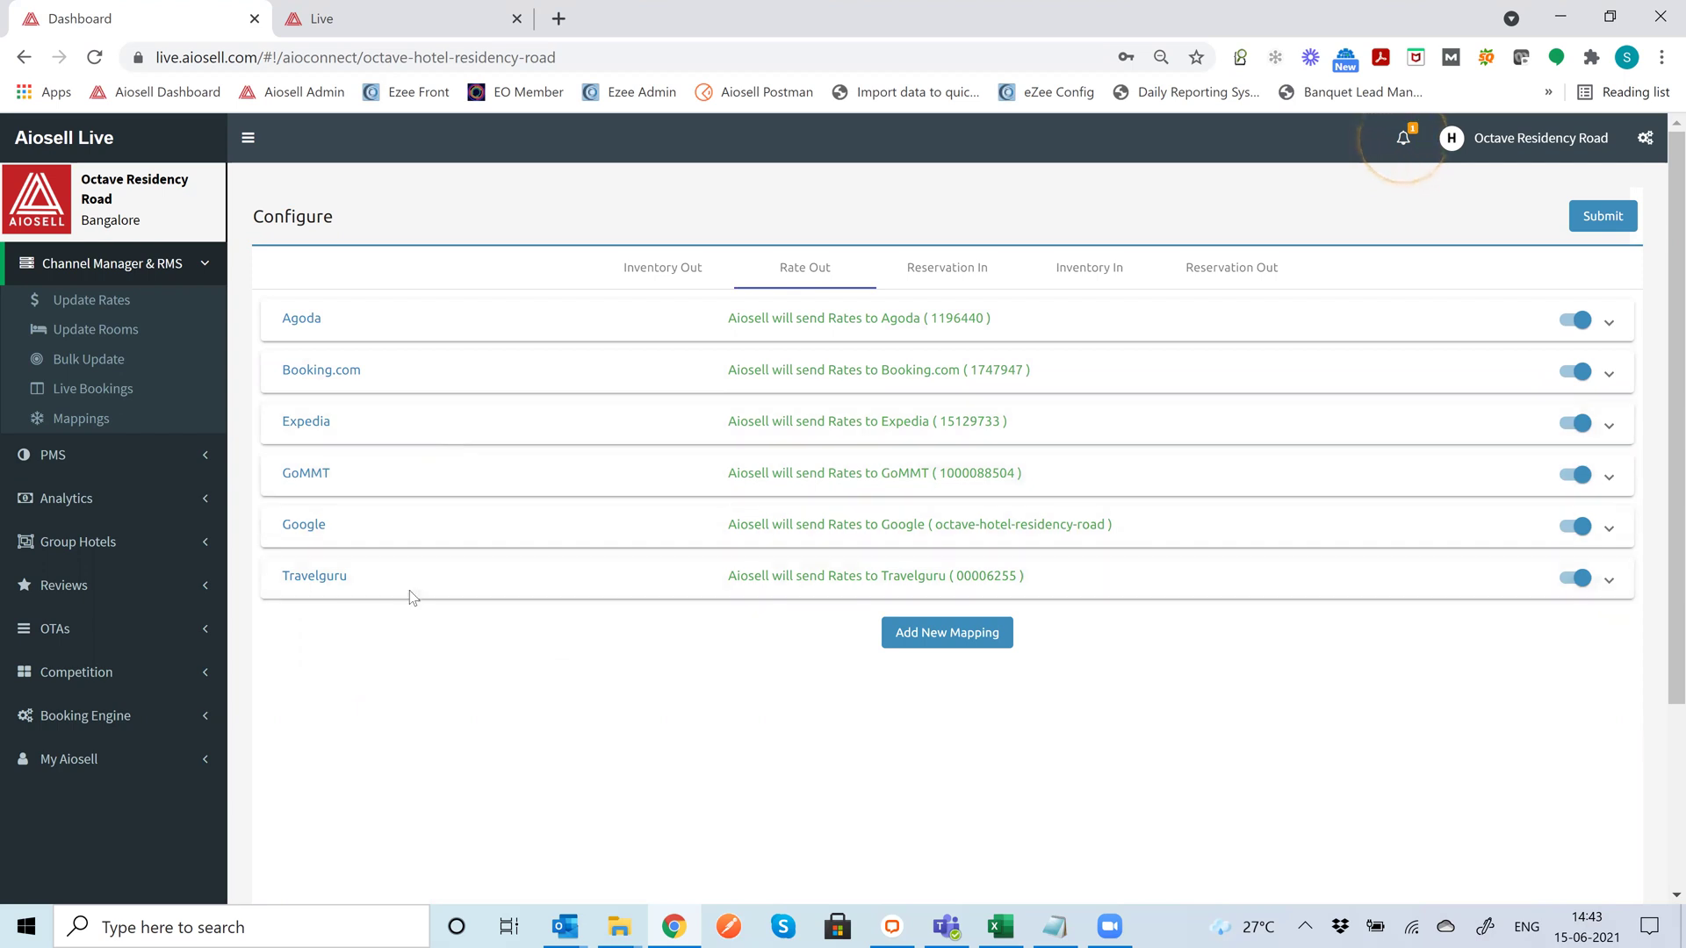
# - Expand the Booking.com Reservation In mapping and copy its first notification email
pyautogui.click(940, 274)
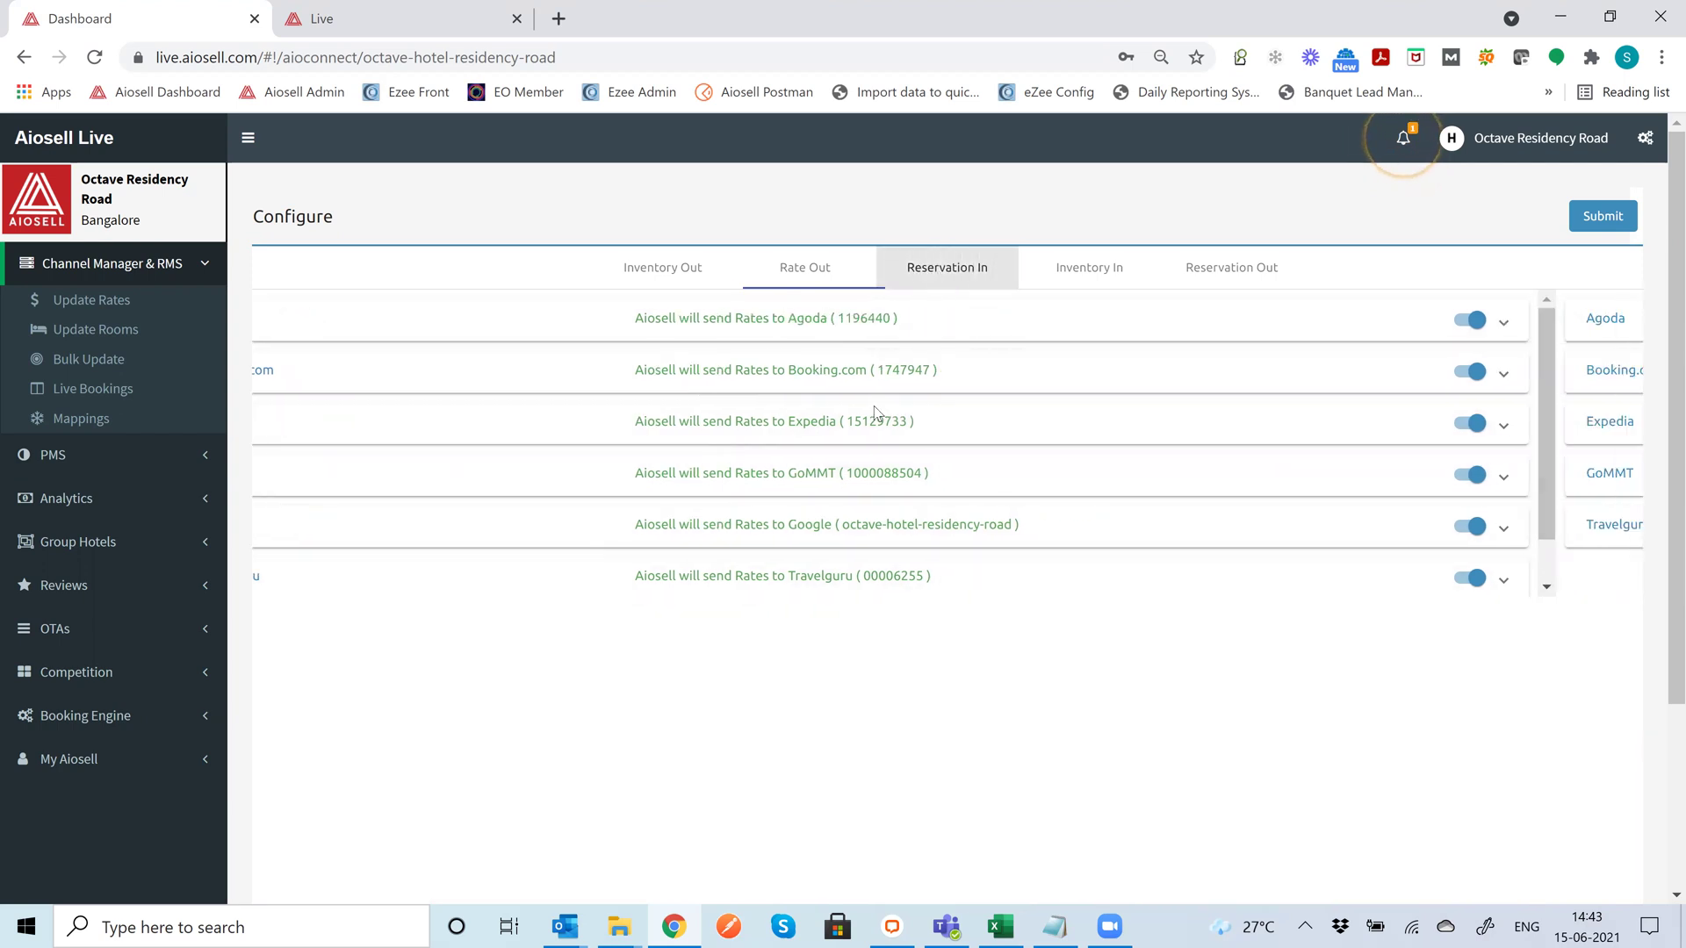
pyautogui.click(431, 386)
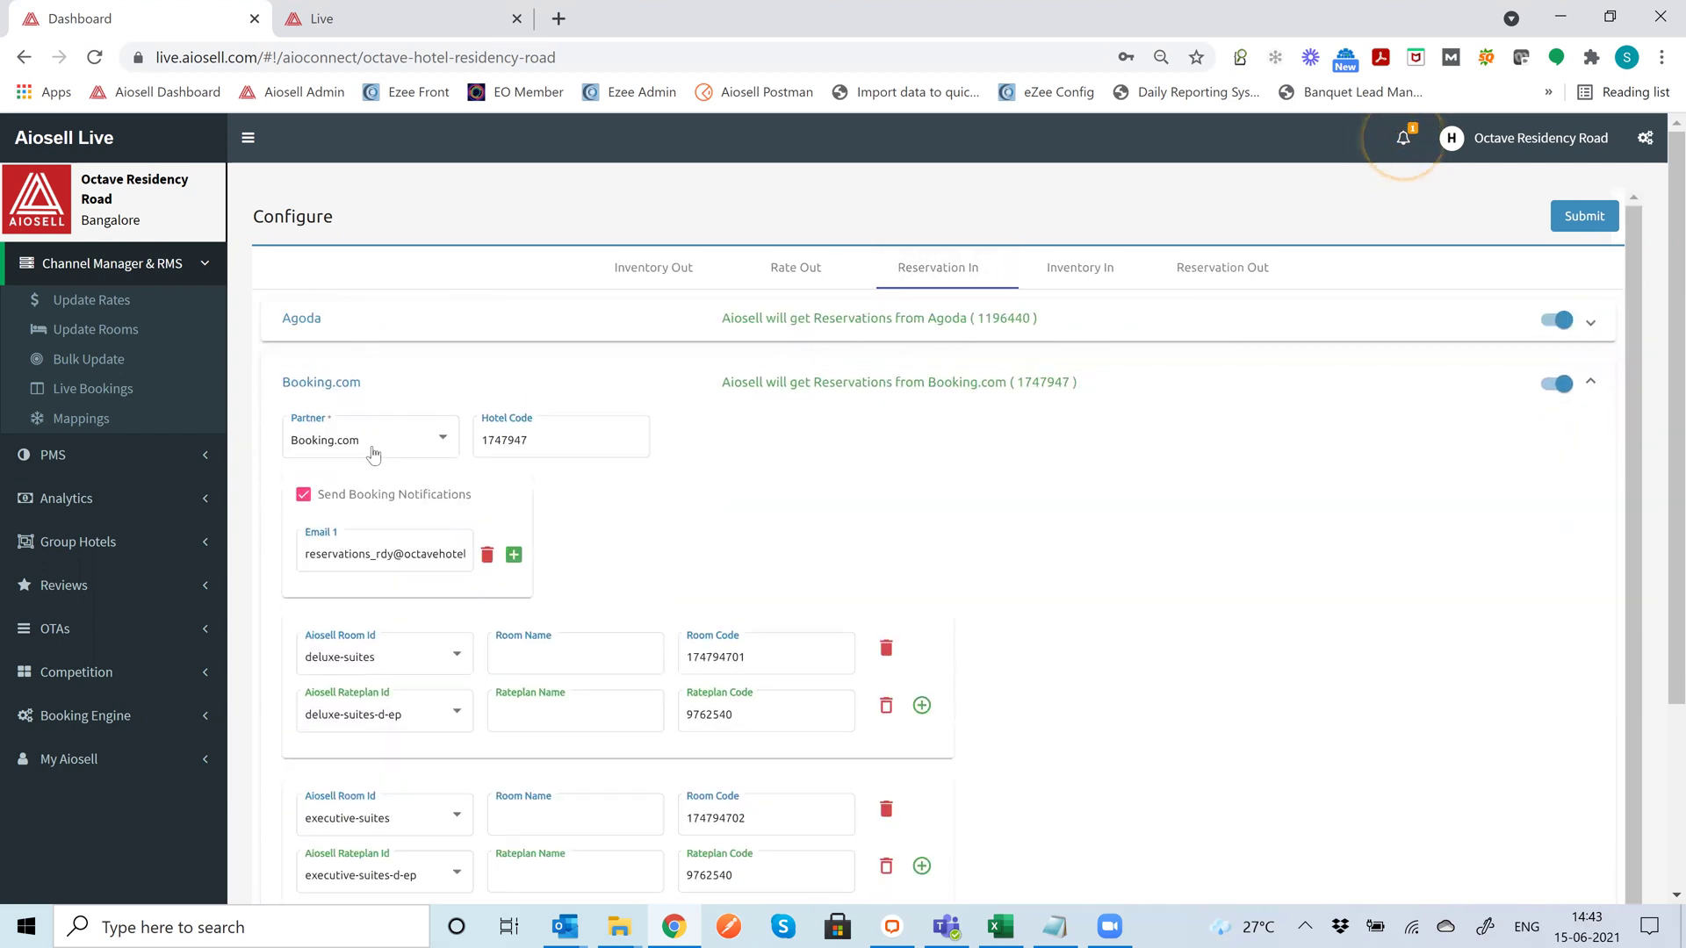
pyautogui.scroll(-1, 672, 559)
pyautogui.click(331, 447)
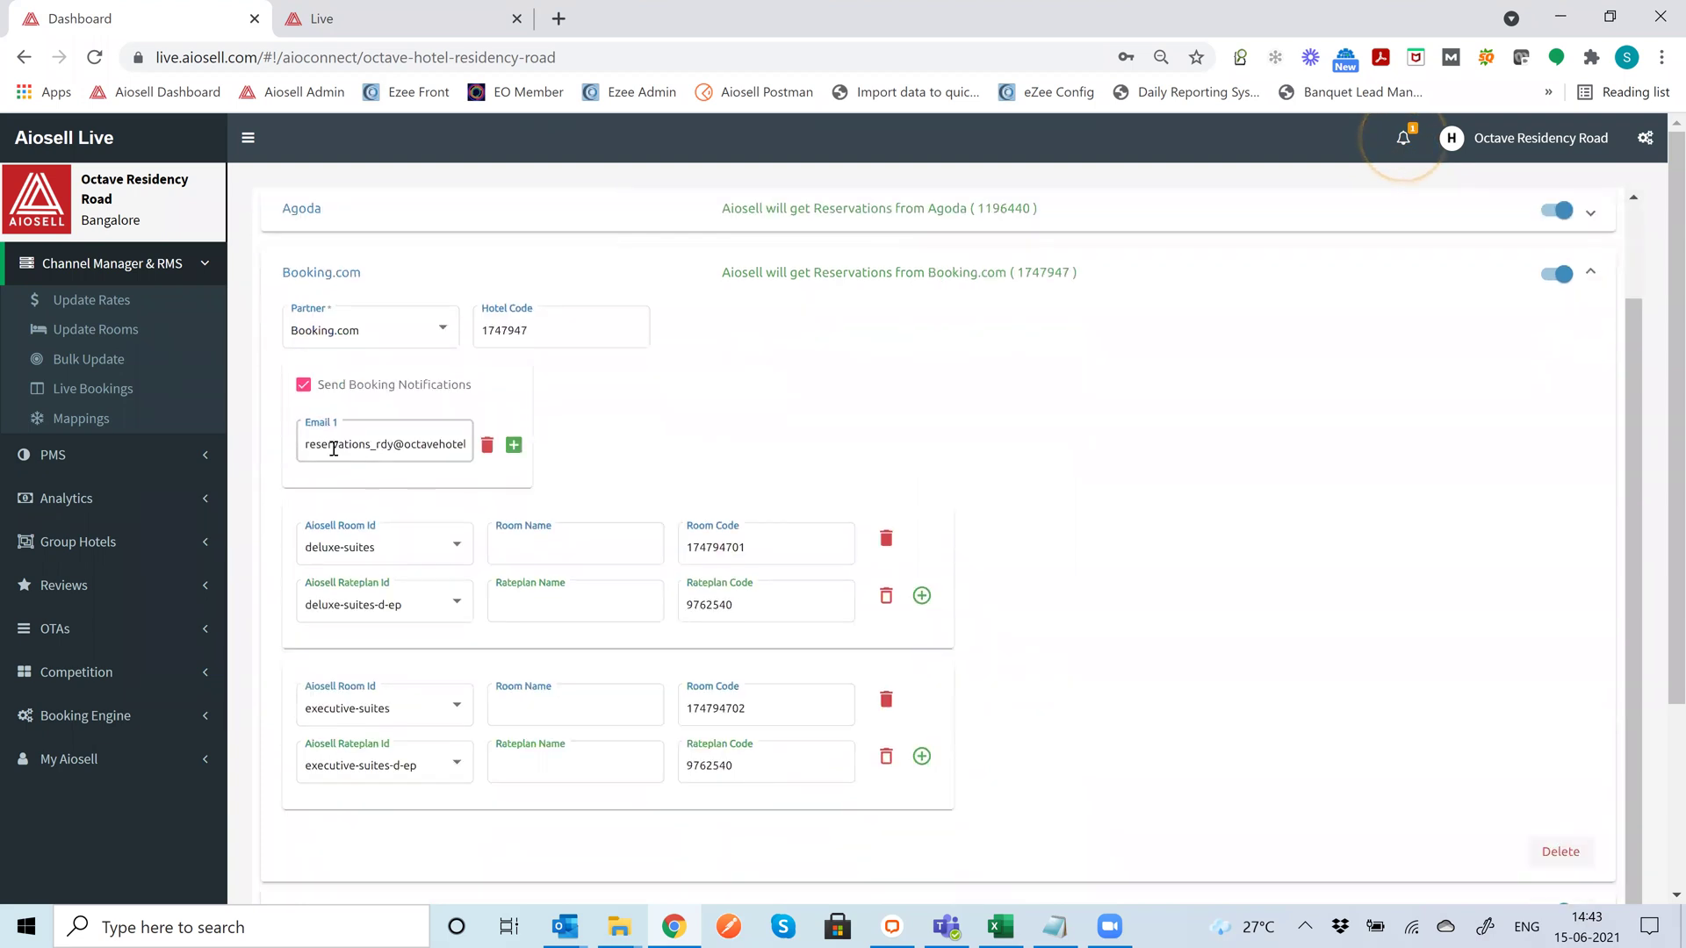
pyautogui.moveTo(309, 448); pyautogui.dragTo(435, 443)
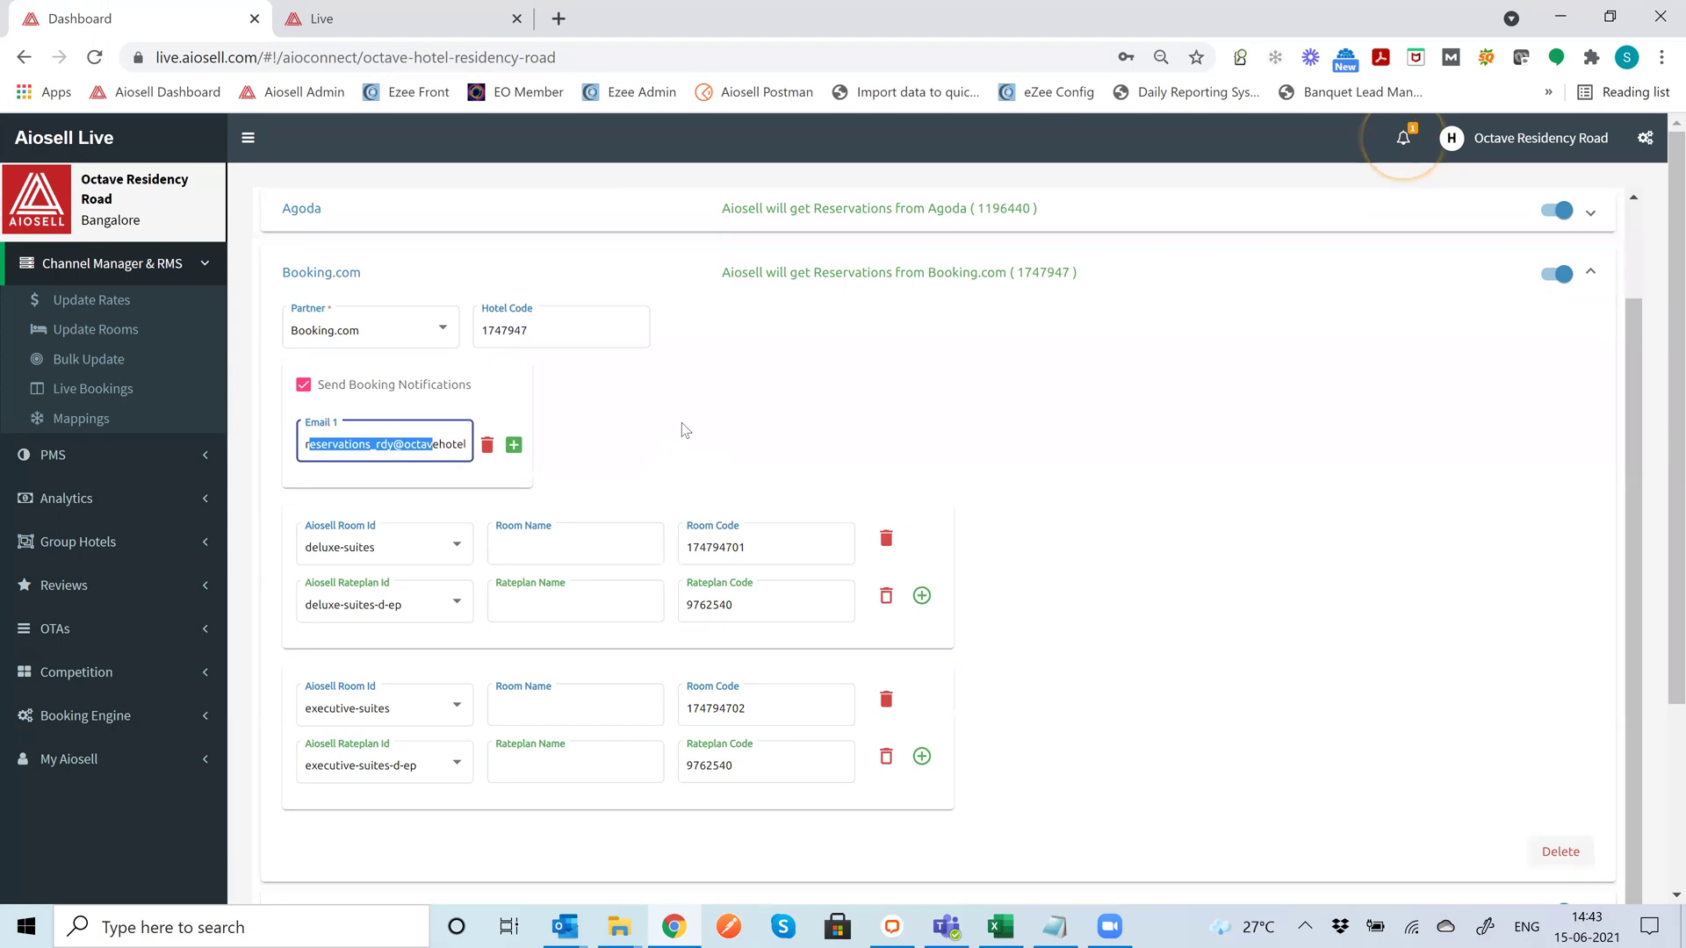
# - Add Email 2 and Email 3 fields, each filled with the support address
pyautogui.click(513, 445)
pyautogui.hotkey('ctrl', 'v')
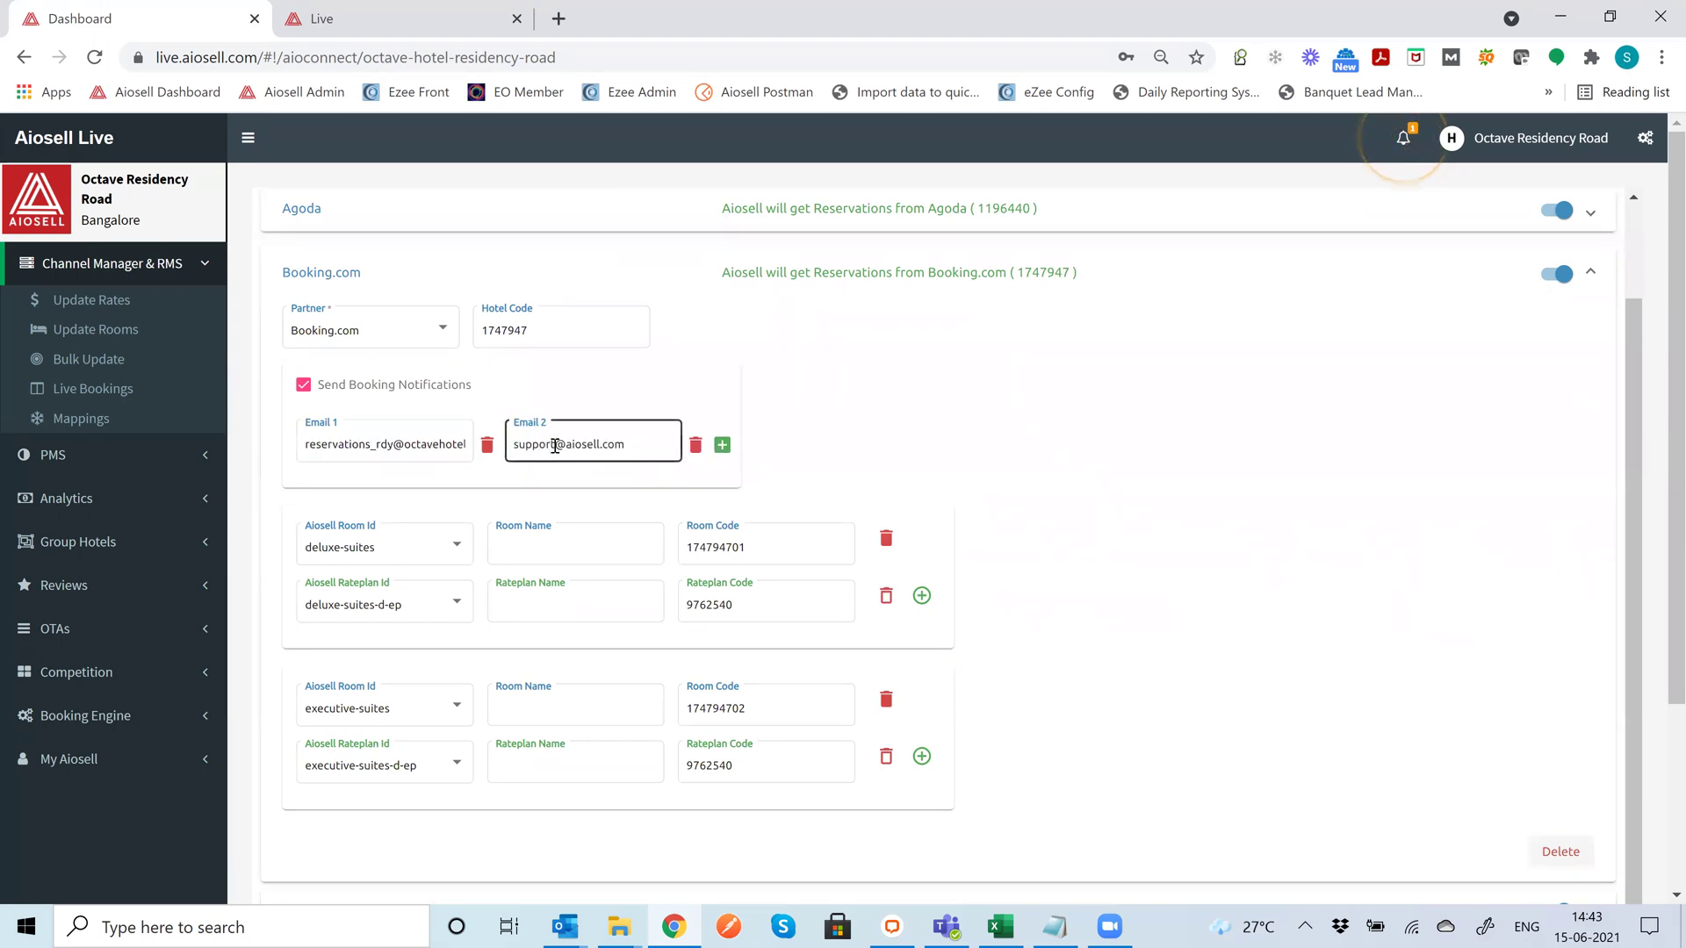
pyautogui.click(722, 445)
pyautogui.hotkey('ctrl', 'v')
pyautogui.click(924, 475)
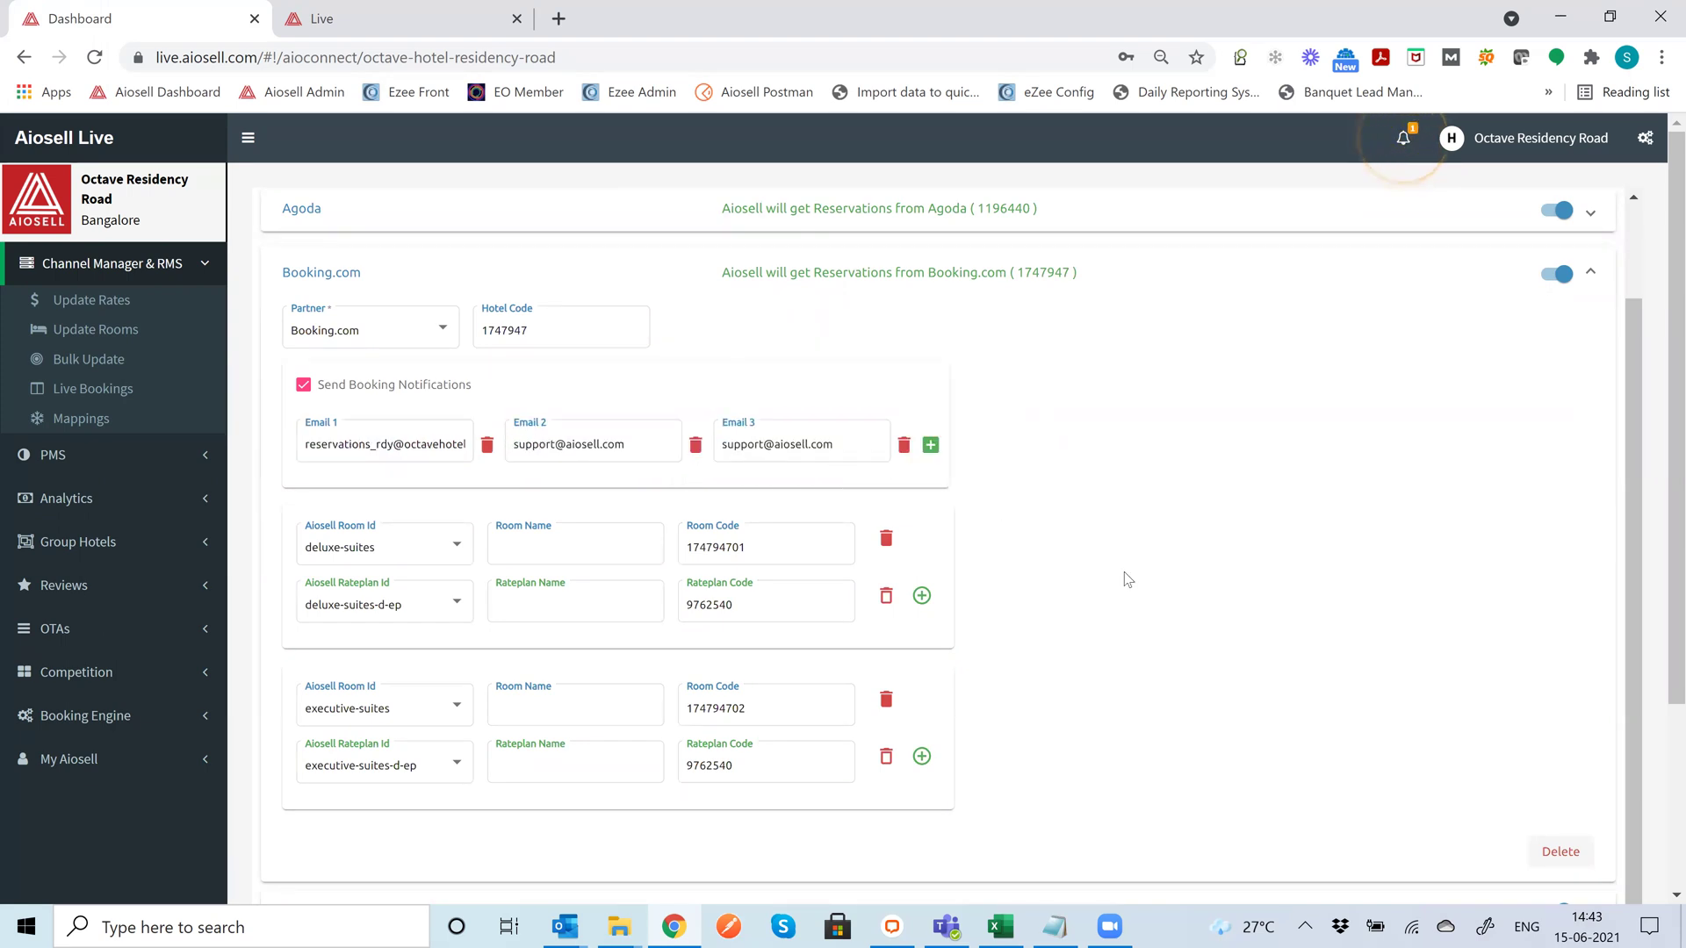
pyautogui.scroll(-1, 1071, 589)
pyautogui.click(624, 698)
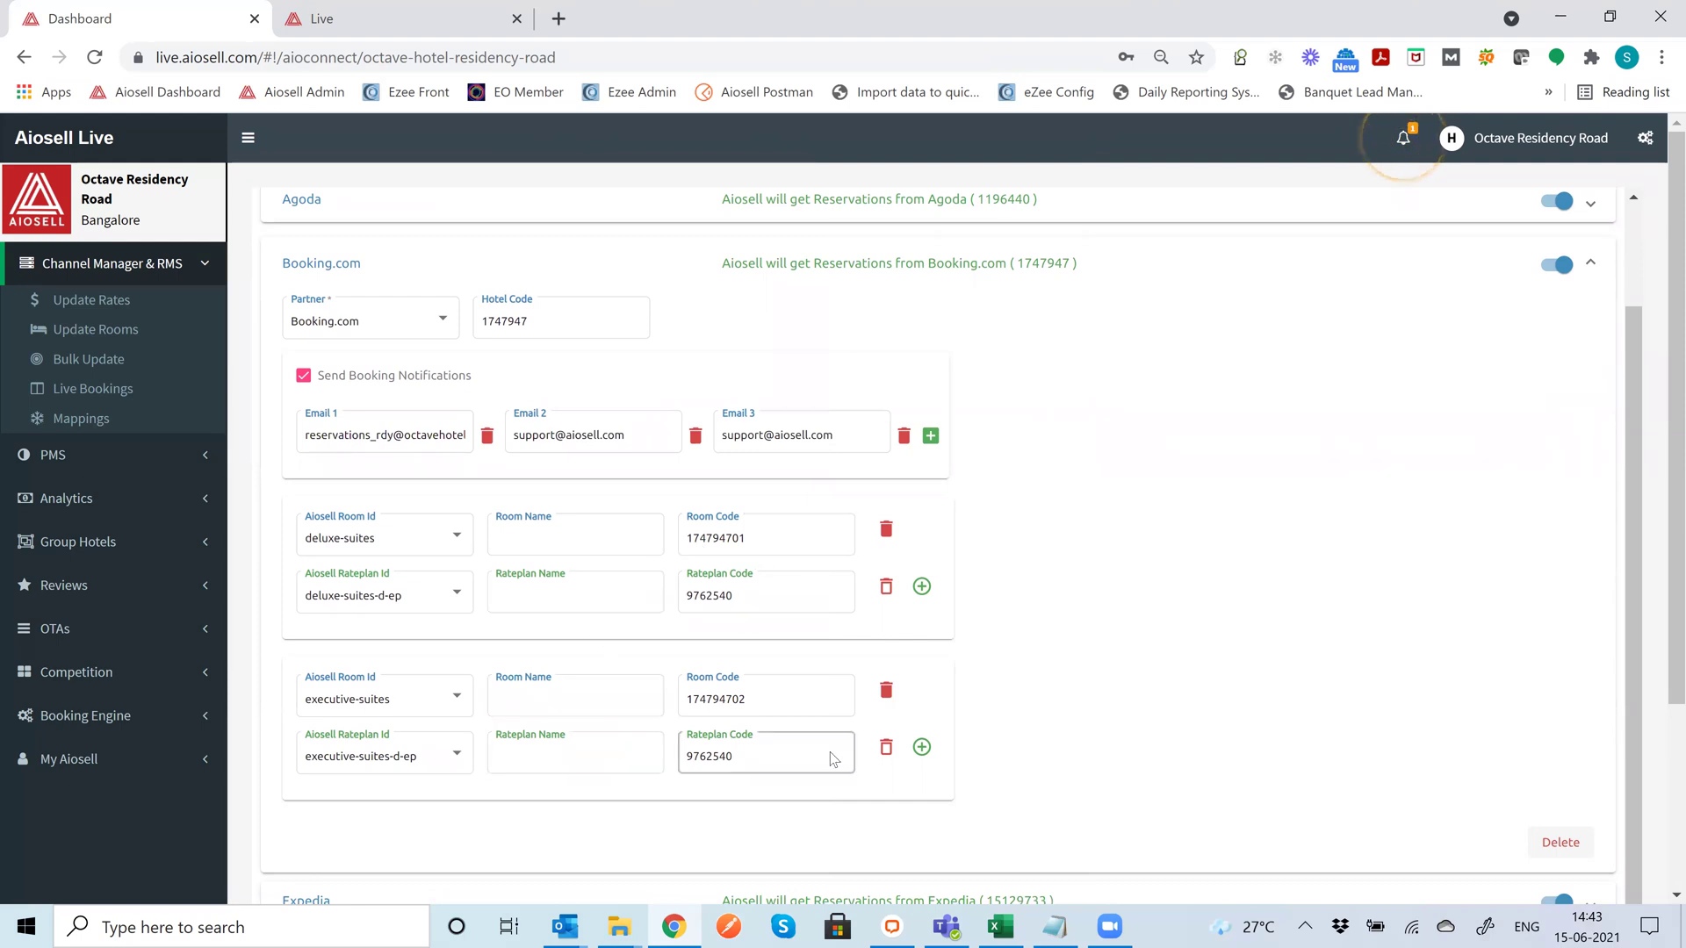
pyautogui.click(808, 282)
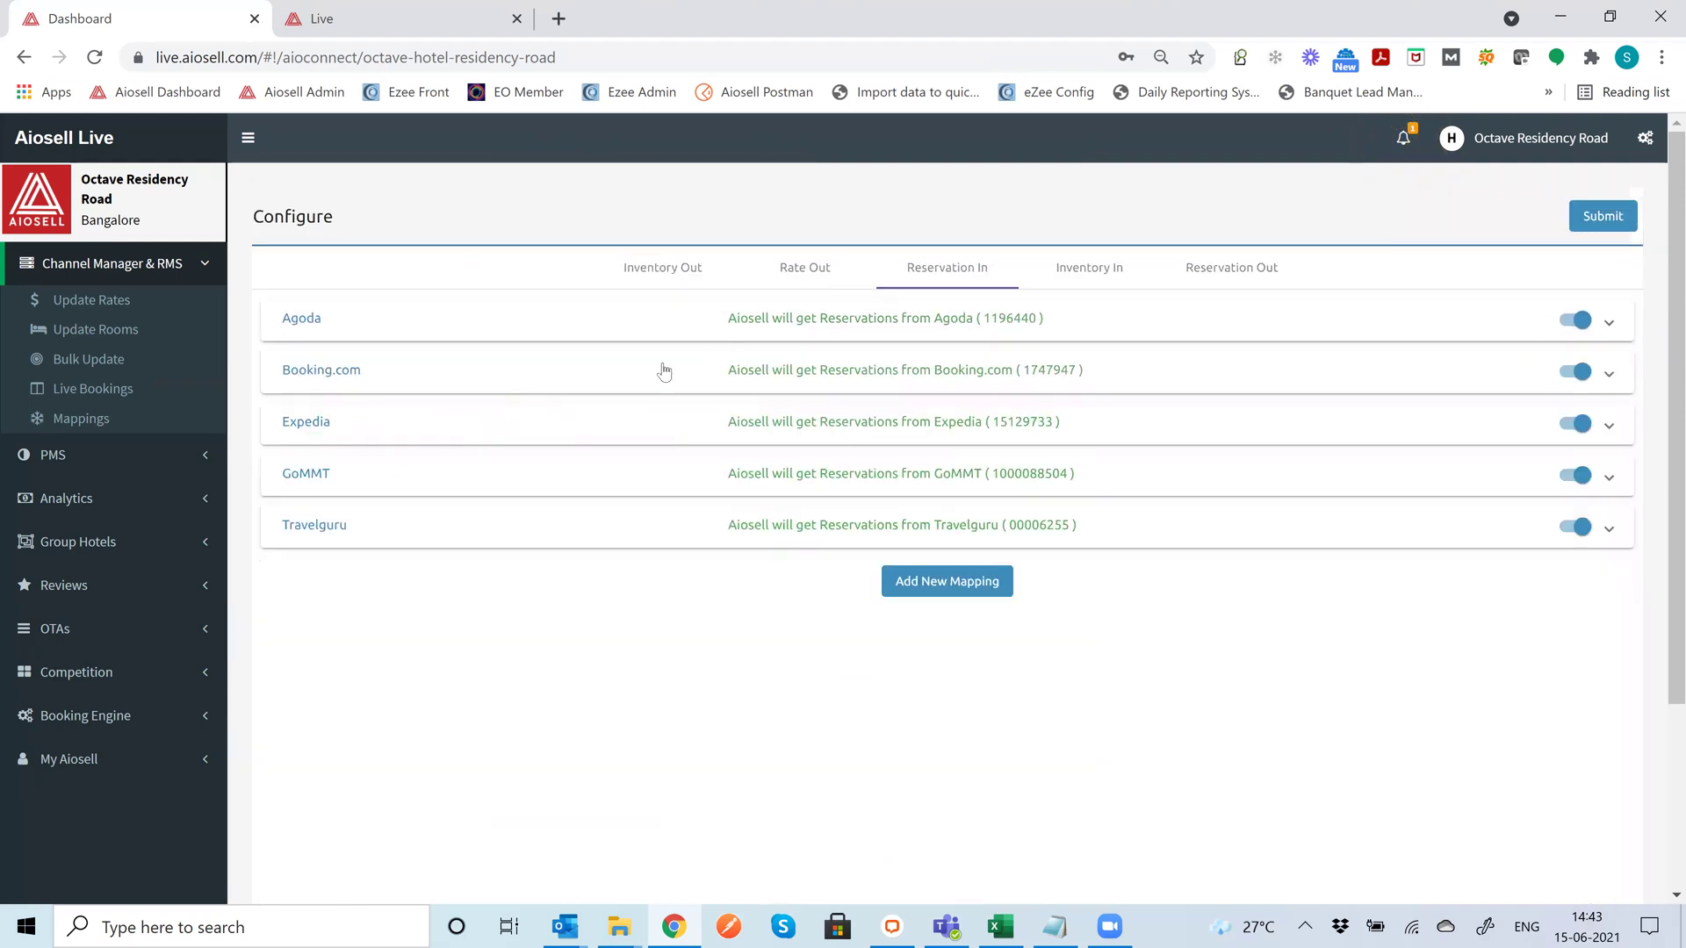
# - Return to the Rate Out mappings, then expand and collapse the Google mapping (hotel code octave-hotel-residency-road)
pyautogui.click(804, 268)
pyautogui.click(368, 527)
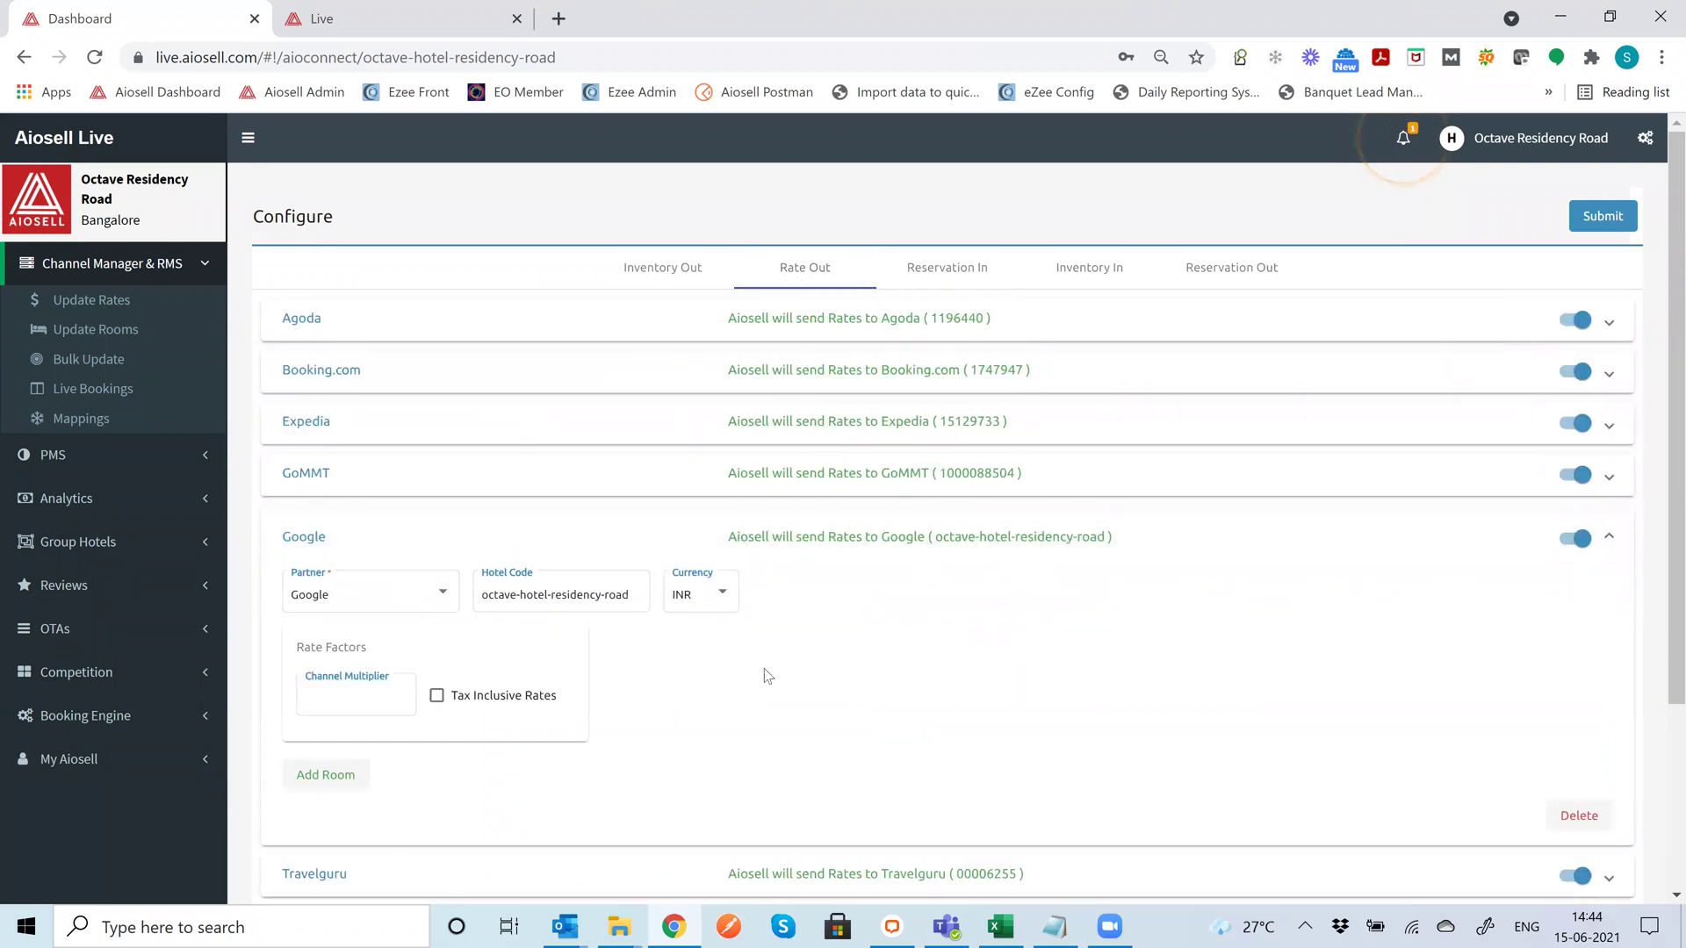
pyautogui.scroll(-2, 767, 677)
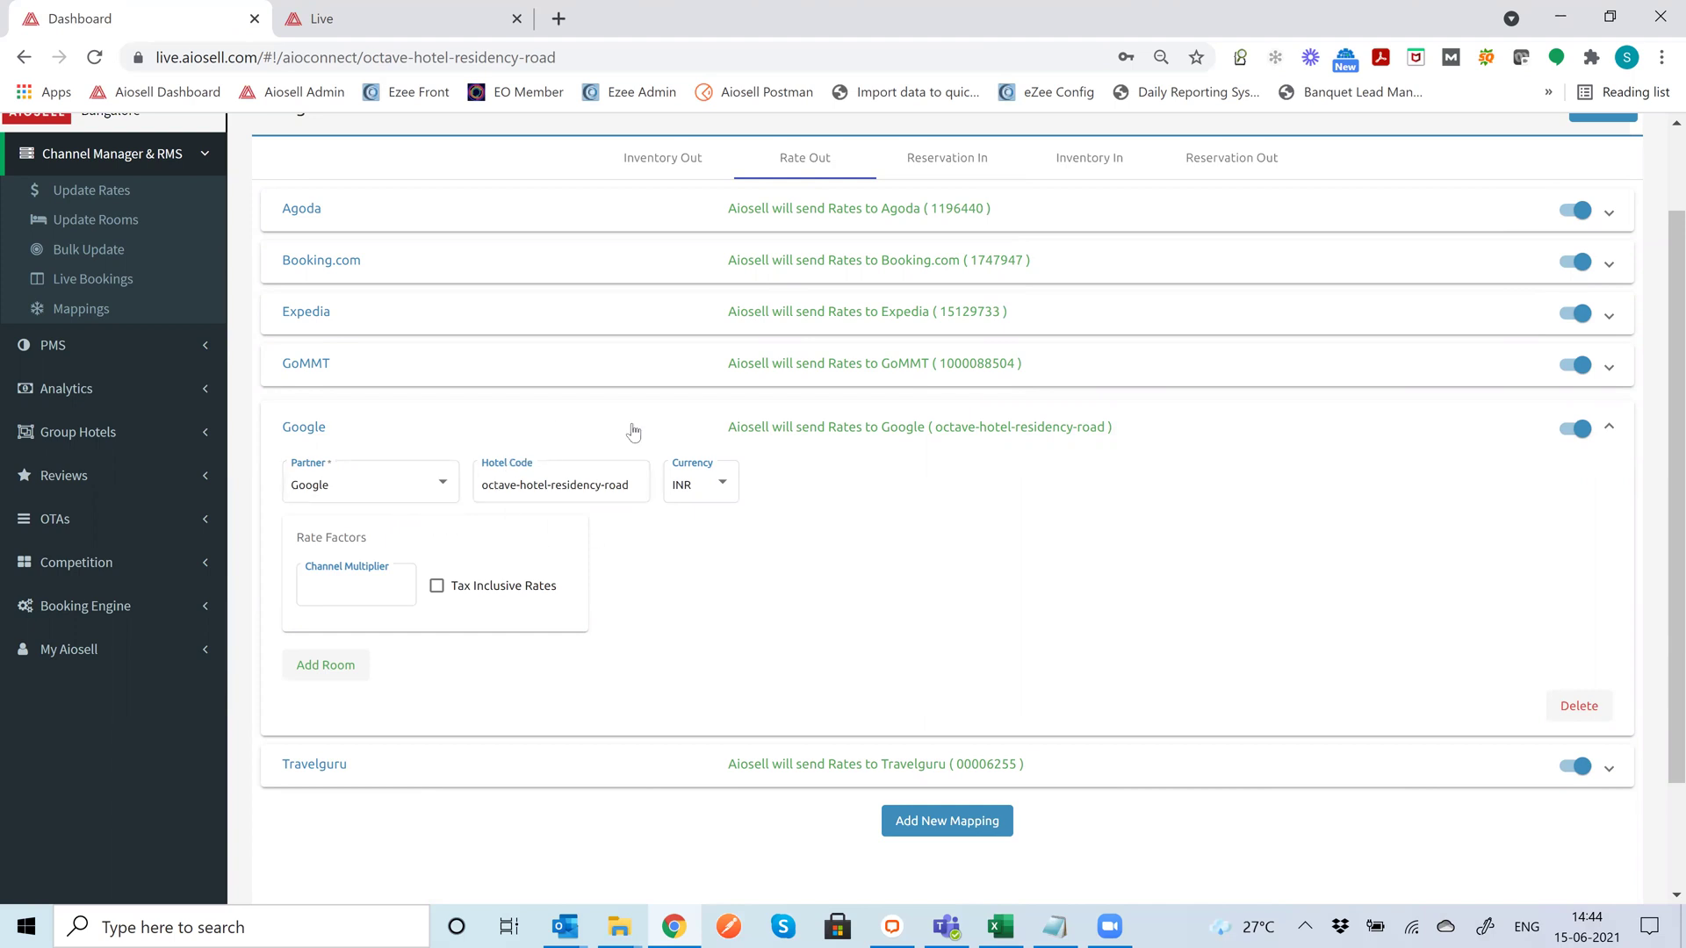
pyautogui.click(755, 437)
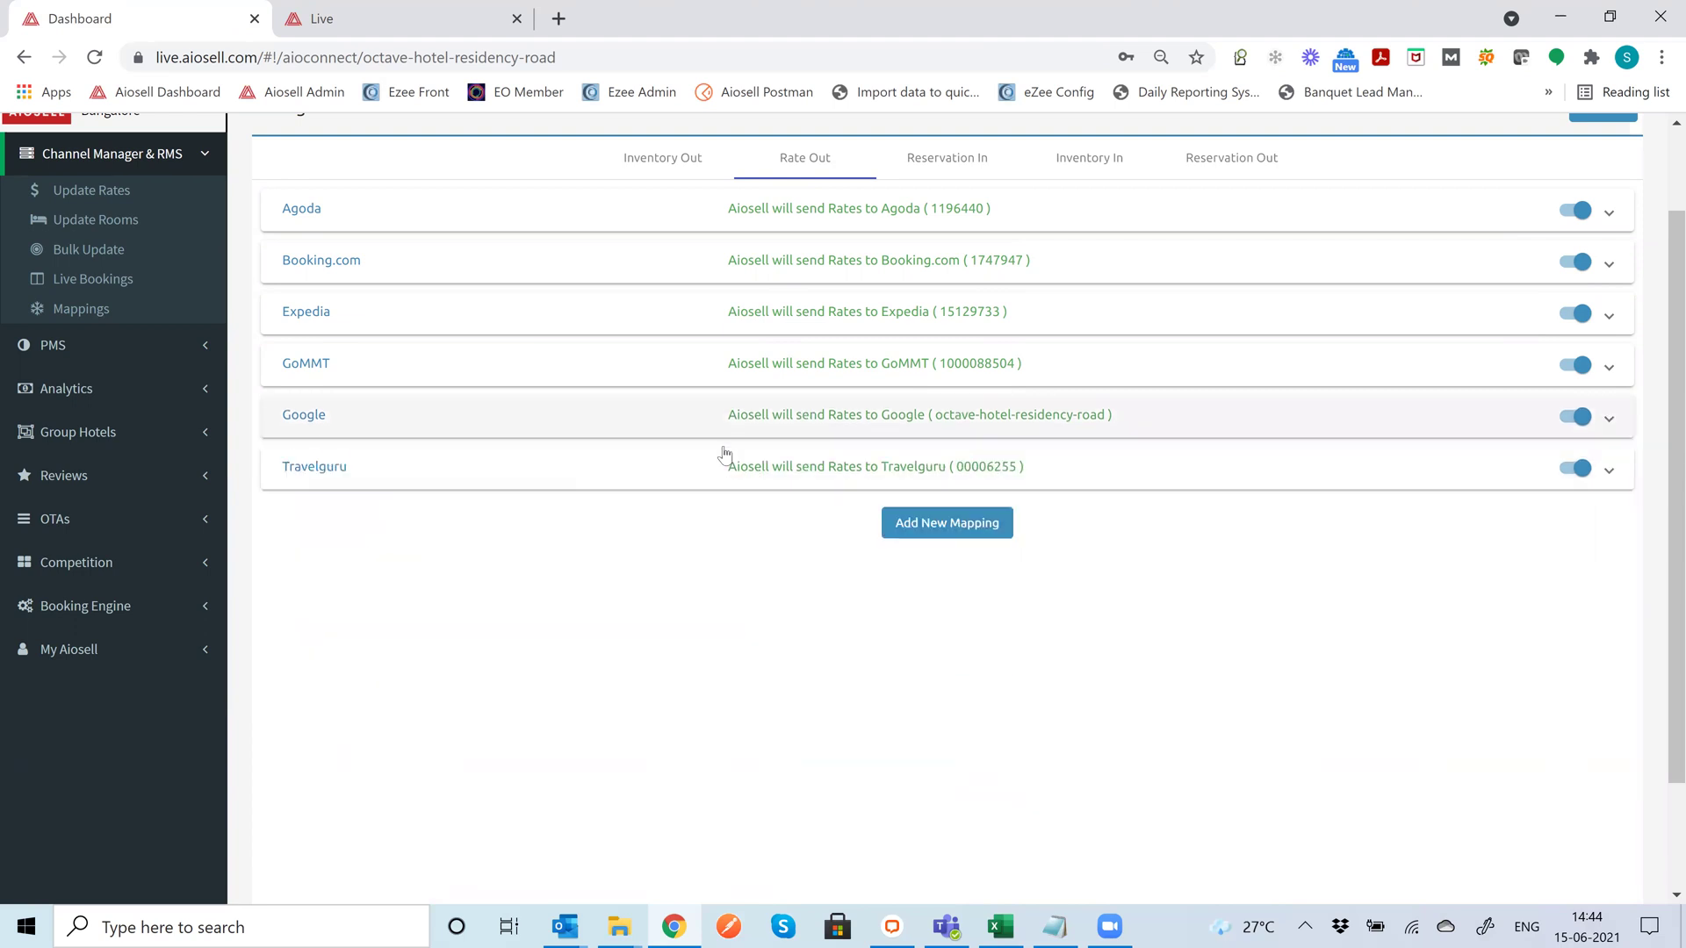
pyautogui.scroll(2, 683, 470)
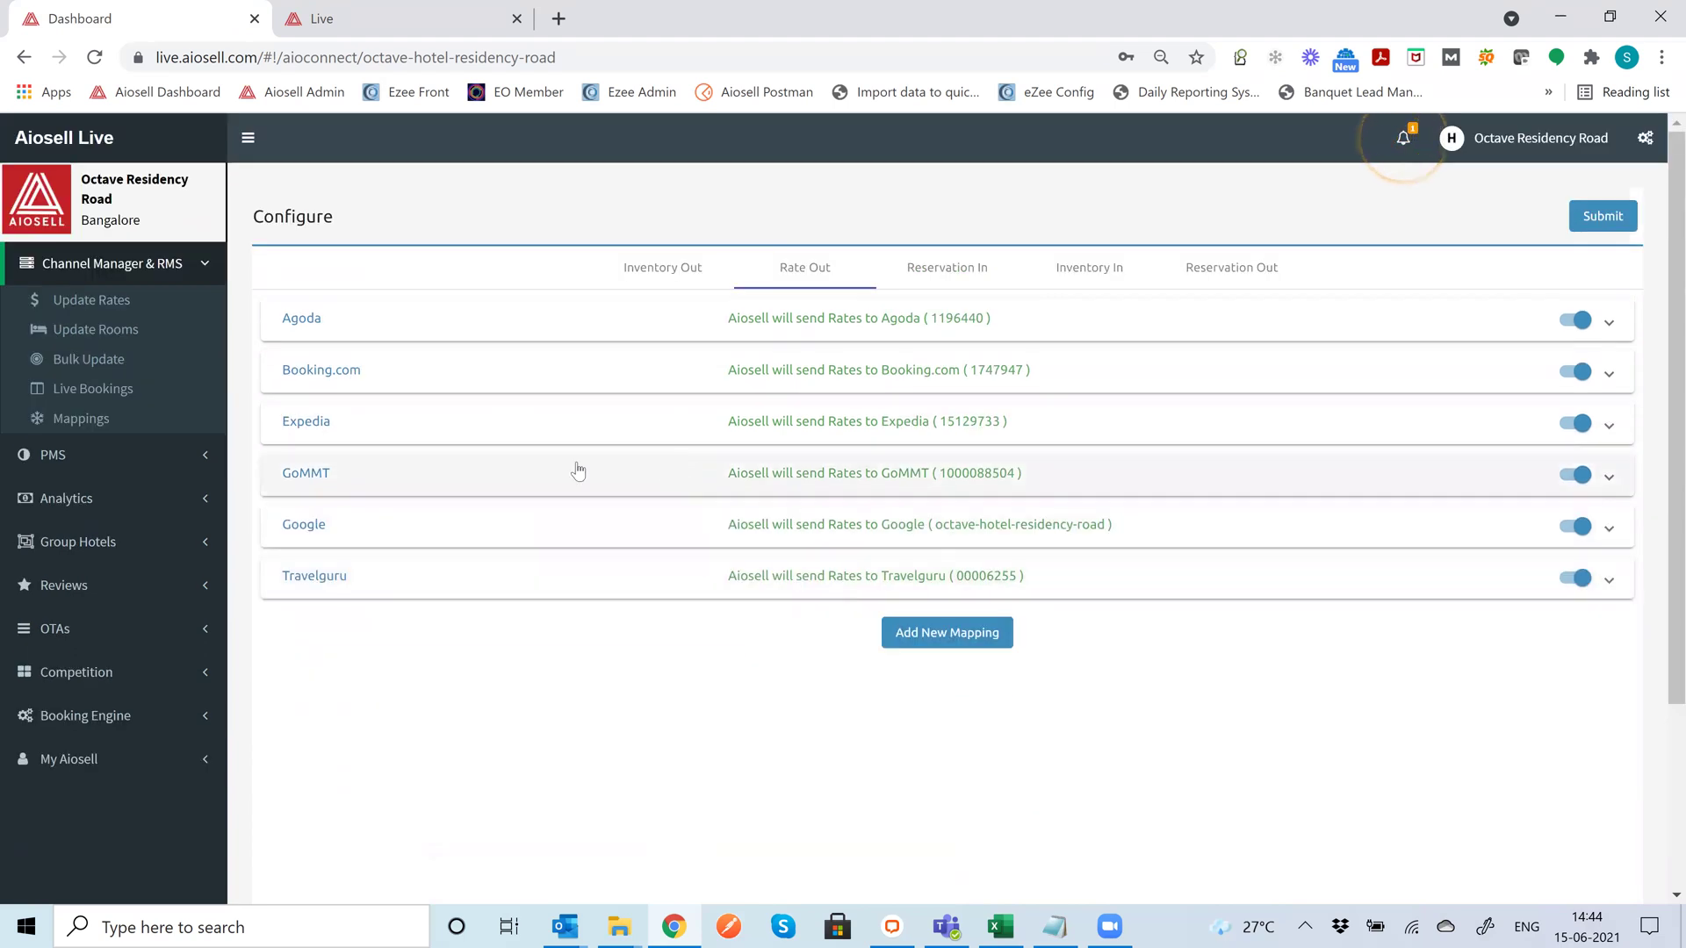